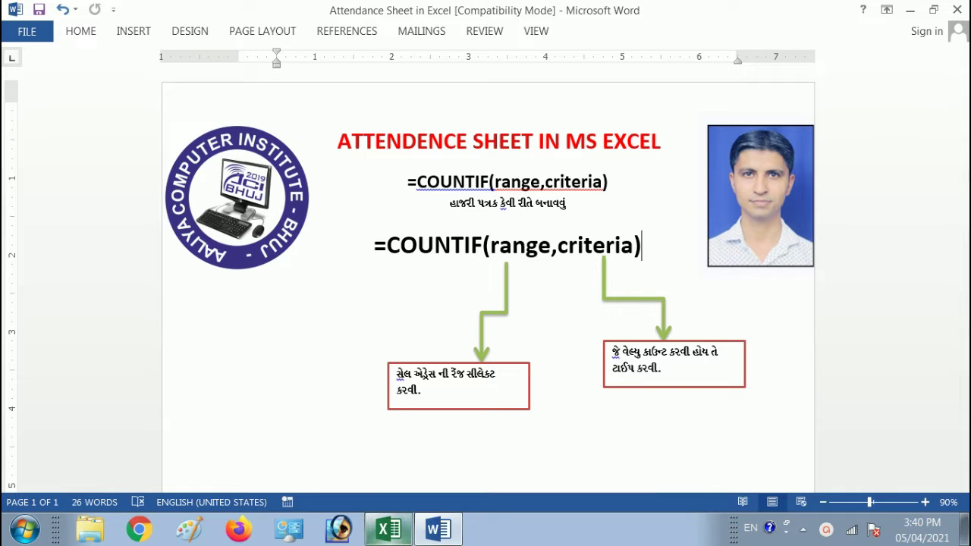
# Switch to the blank Excel workbook and type Sr in A3 and Name in B3, fixing the partial 'Nam'.
pyautogui.moveTo(388, 528)
pyautogui.click(388, 529)
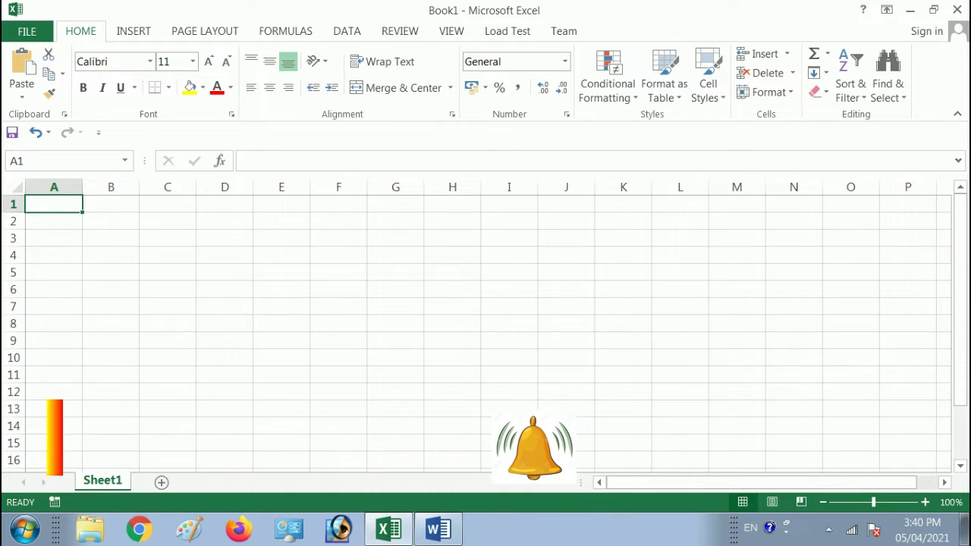
pyautogui.click(54, 237)
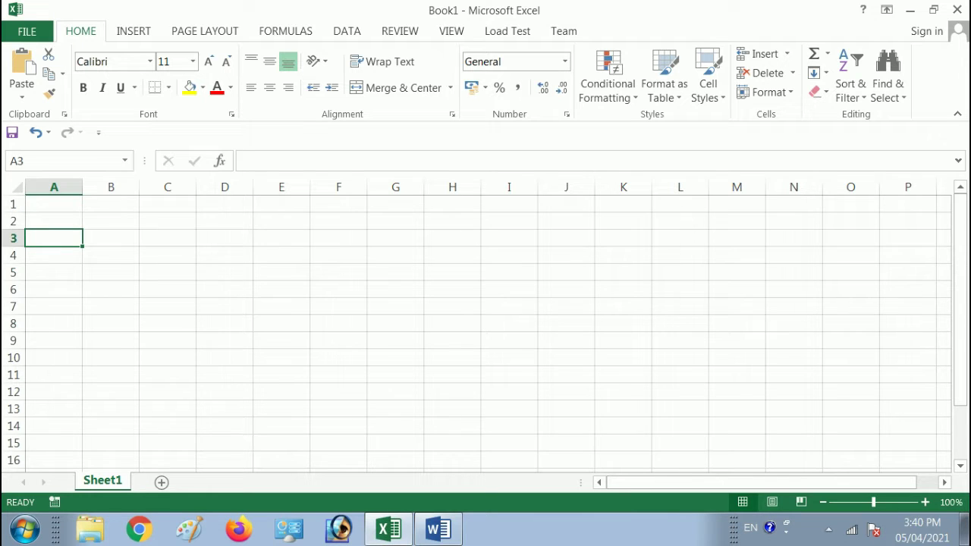
pyautogui.write('Sr')
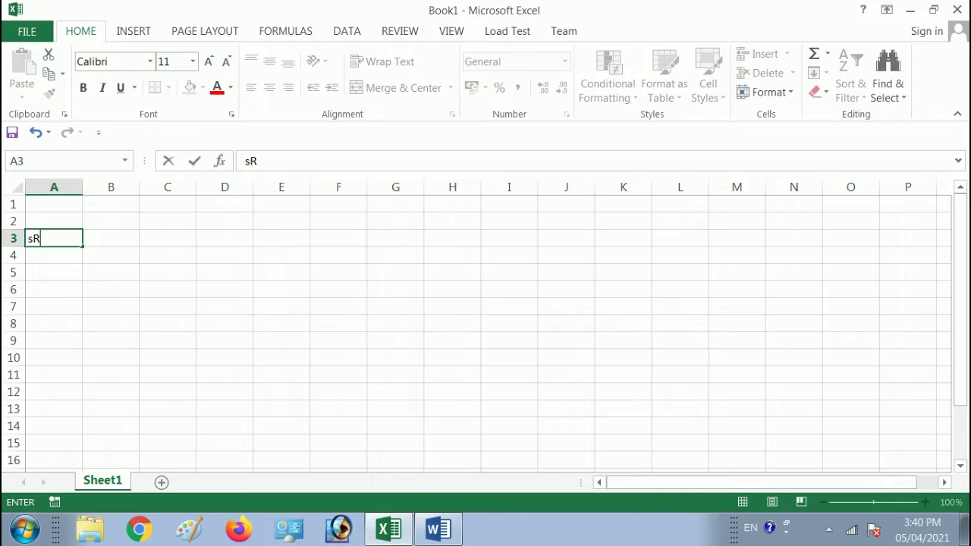
pyautogui.press('Tab')
pyautogui.write('Nam')
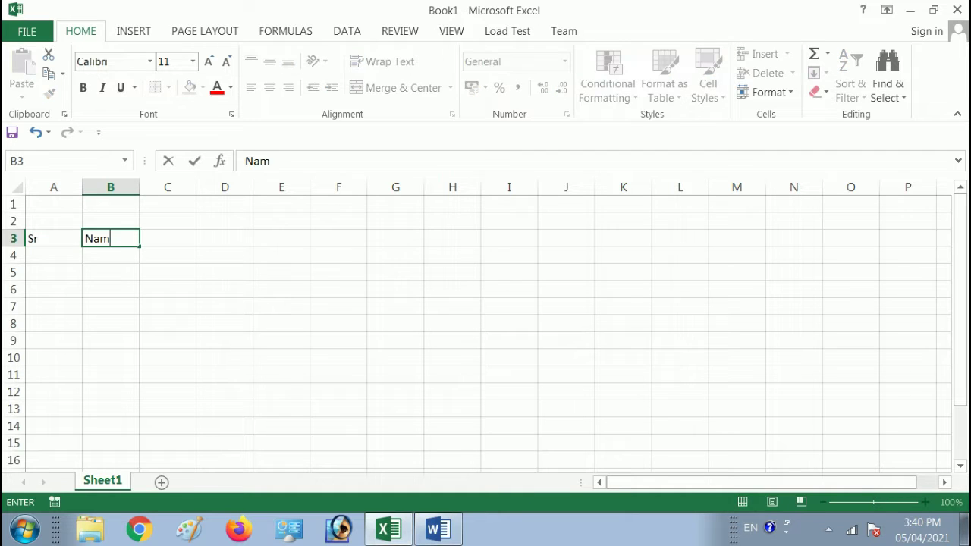
pyautogui.press('Tab')
pyautogui.click(111, 238)
pyautogui.write('Na')
pyautogui.write('me')
pyautogui.press('Tab')
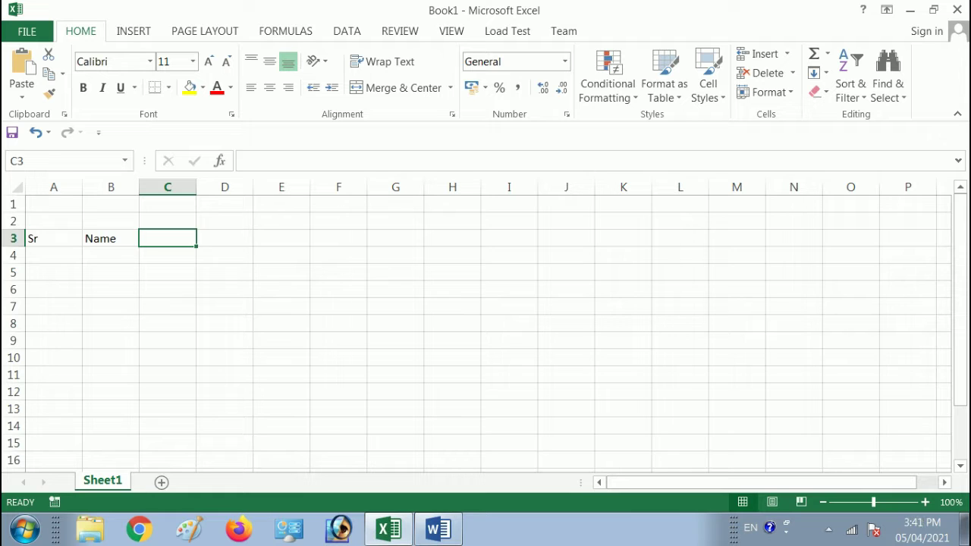
# Enter 1-4-2021 in C3 so it shows as the date 01/04/2021.
pyautogui.write('1-4-')
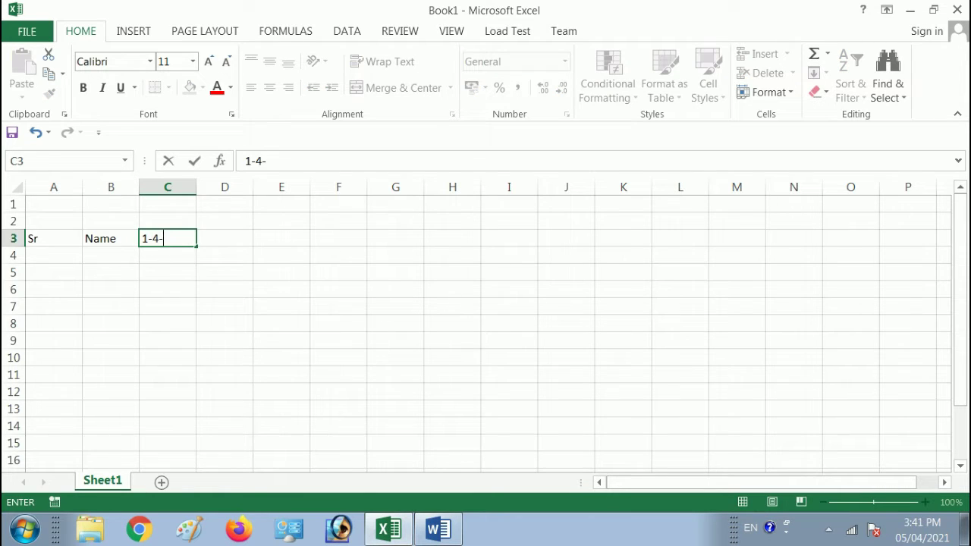
pyautogui.write('2021')
pyautogui.press('Return')
pyautogui.click(111, 239)
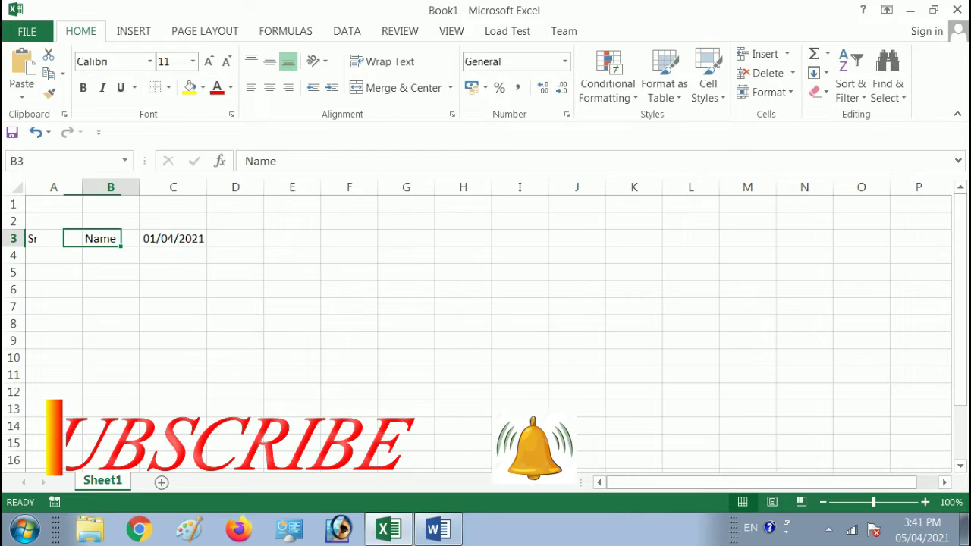
pyautogui.click(172, 238)
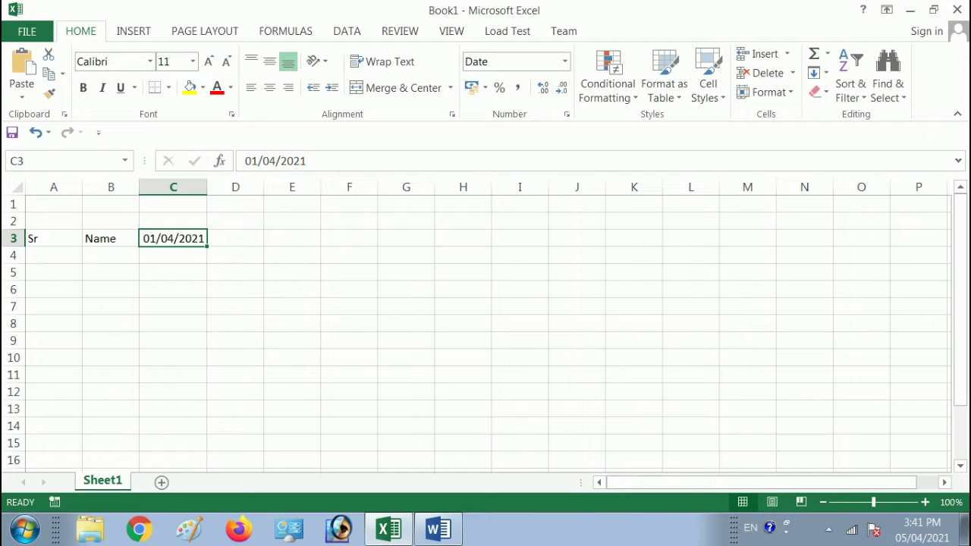
# Try the date 2-4-21 in D3, then clear D3 again.
pyautogui.click(235, 238)
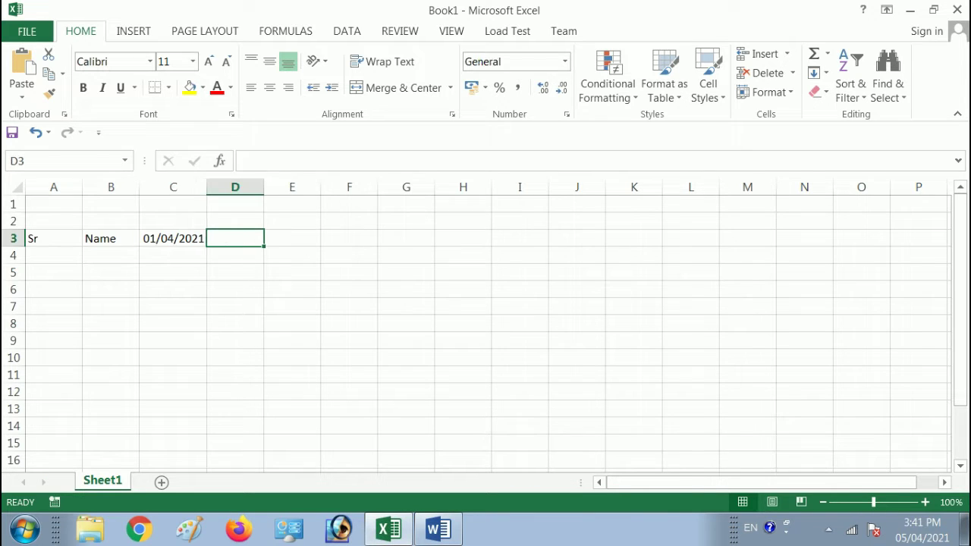
pyautogui.write('2-4-21')
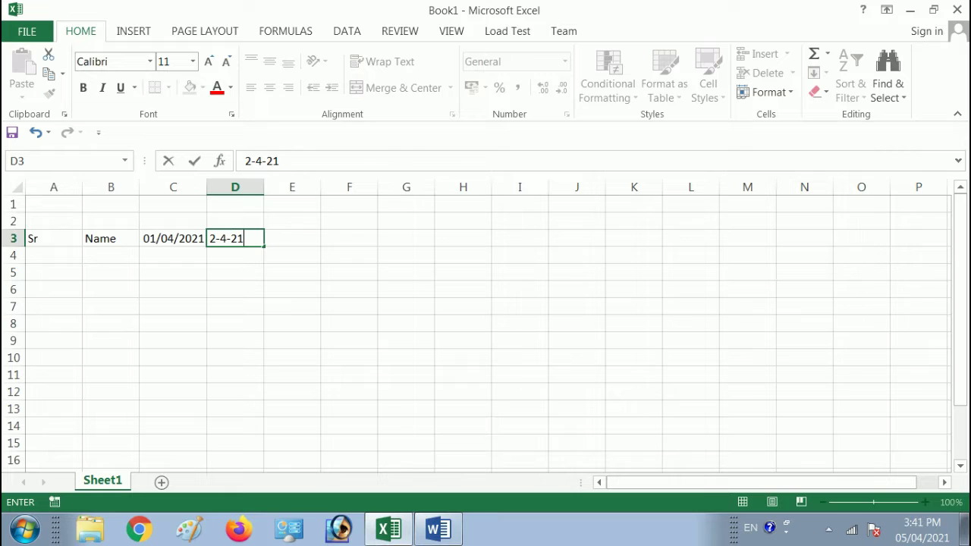
pyautogui.press('Return')
pyautogui.moveTo(173, 238); pyautogui.dragTo(240, 238)
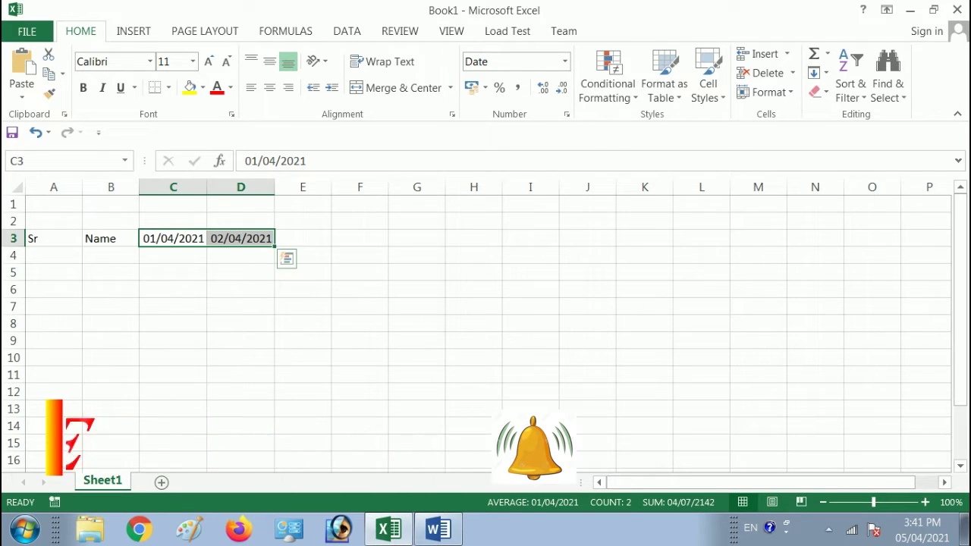
pyautogui.click(111, 238)
pyautogui.click(240, 238)
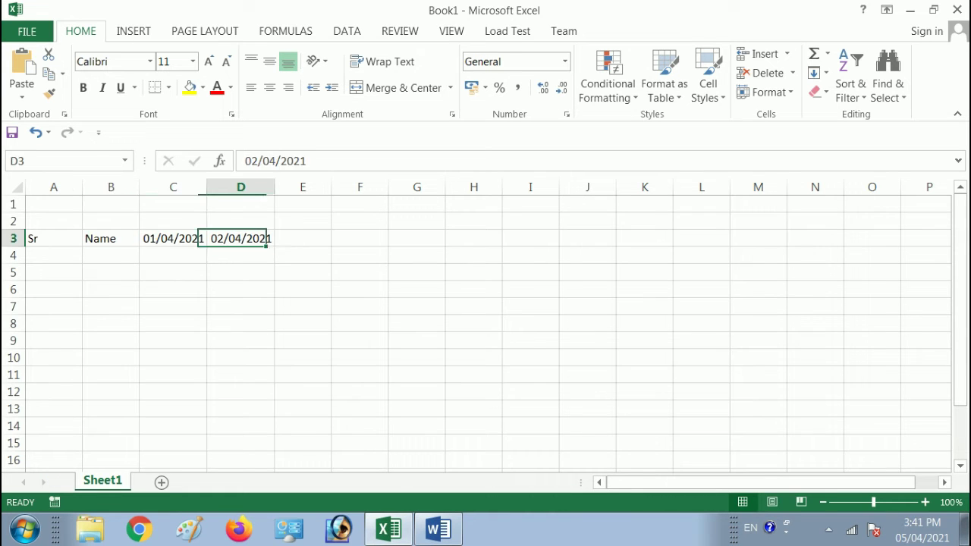
pyautogui.press('Delete')
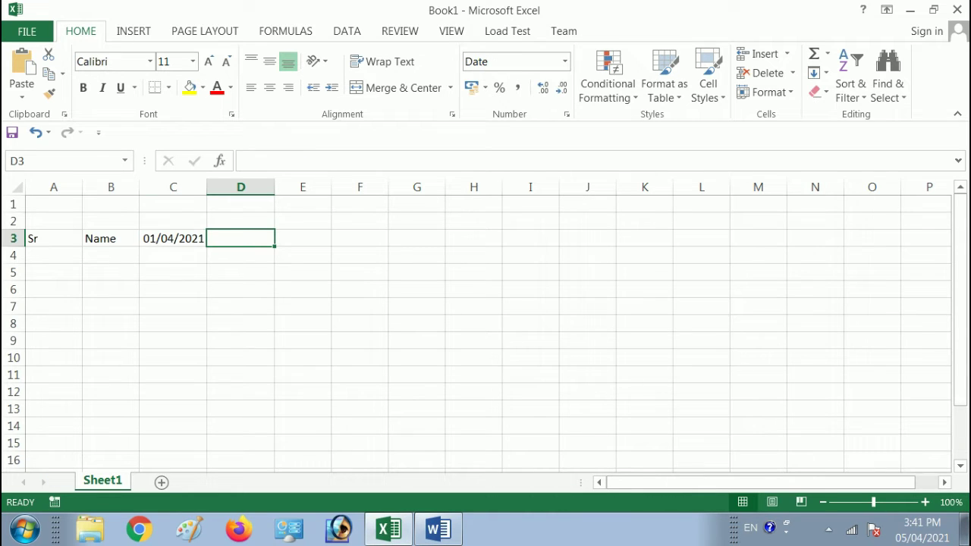
# Put the formula =C3+1 in D3 to show the day after C3.
pyautogui.write('=')
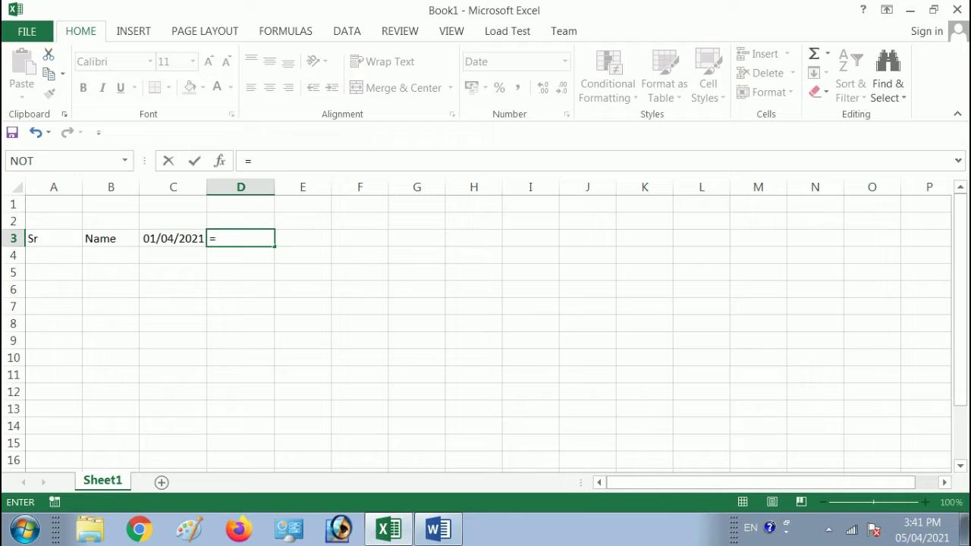
pyautogui.press('Left')
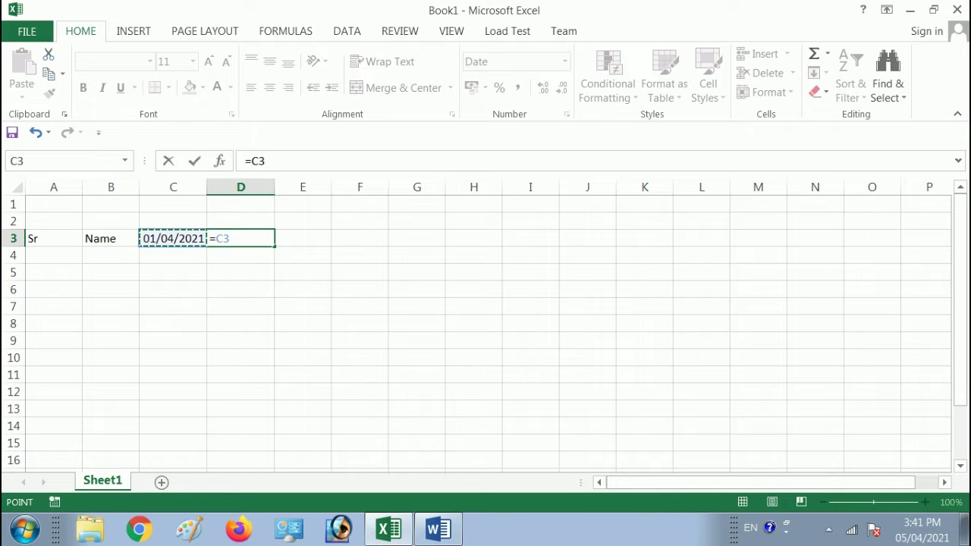
pyautogui.write('+1')
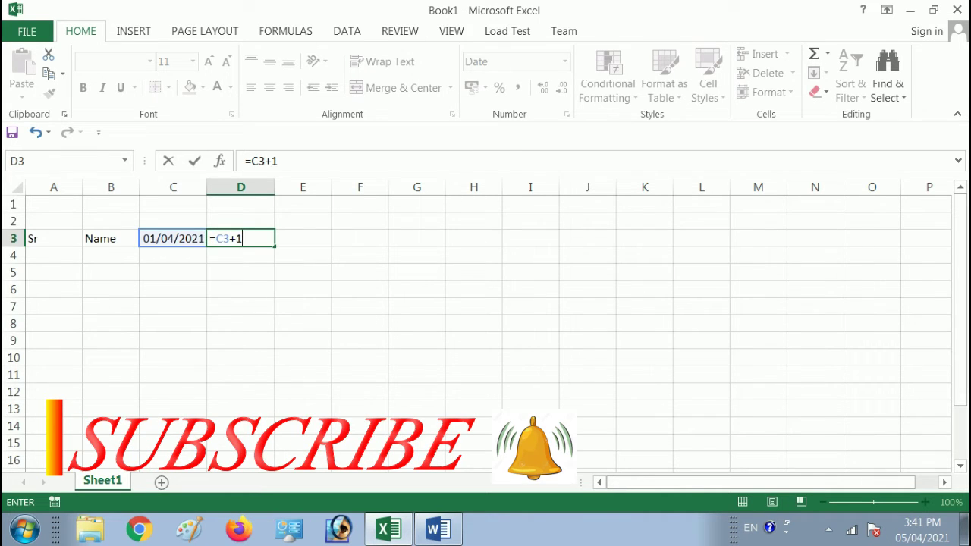
pyautogui.press('Return')
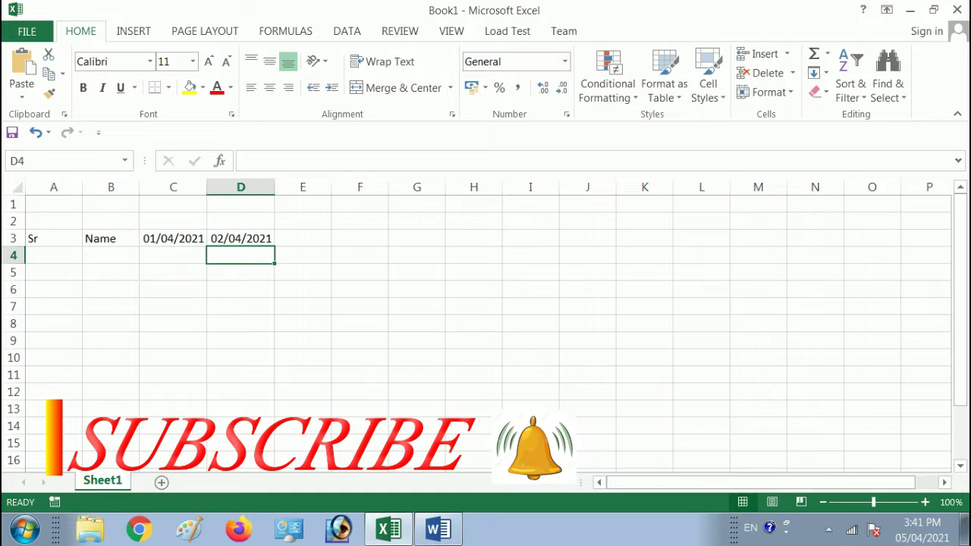
# Test the formula by changing C3 to 5-4-21 and returning to C3.
pyautogui.click(173, 238)
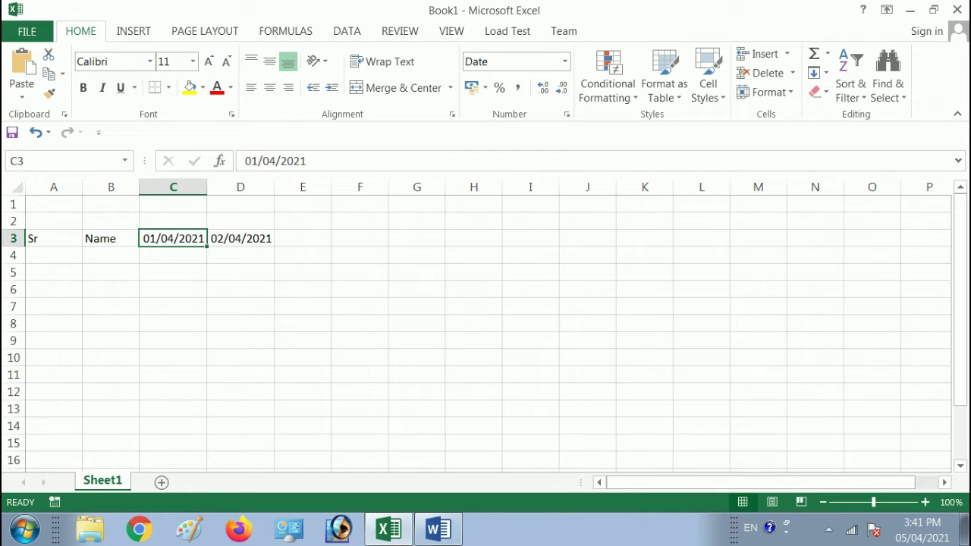
pyautogui.write('5')
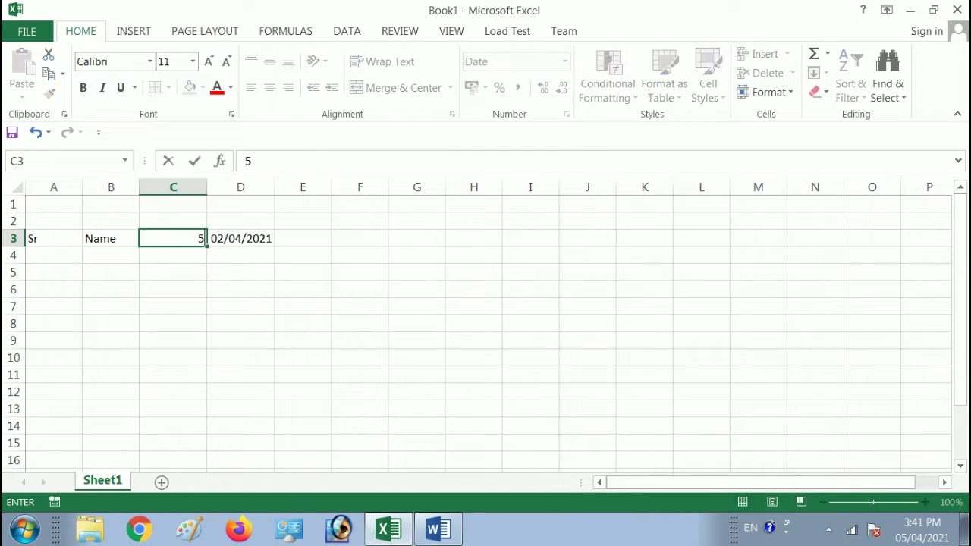
pyautogui.write('-4-21')
pyautogui.press('Return')
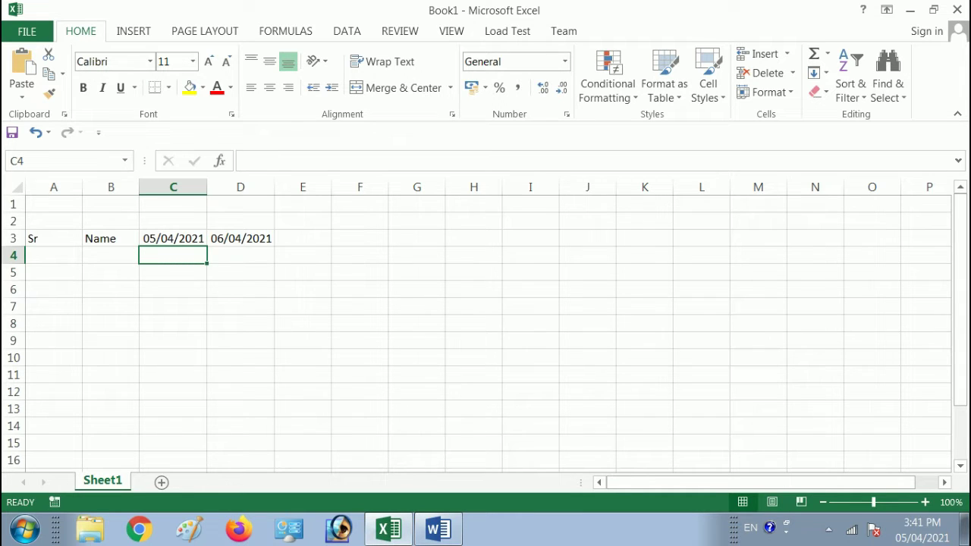
pyautogui.press('Up')
# Restore C3 to 01/04/2021 and fill the next-day formula across row 3 with Ctrl+R.
pyautogui.write('1-4-')
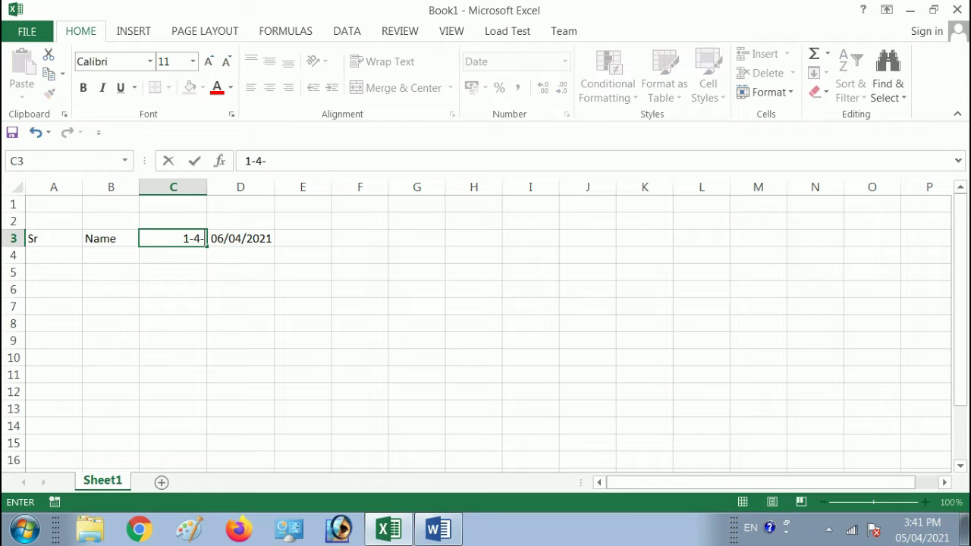
pyautogui.write('21')
pyautogui.press('Return')
pyautogui.press('Up')
pyautogui.press('Right')
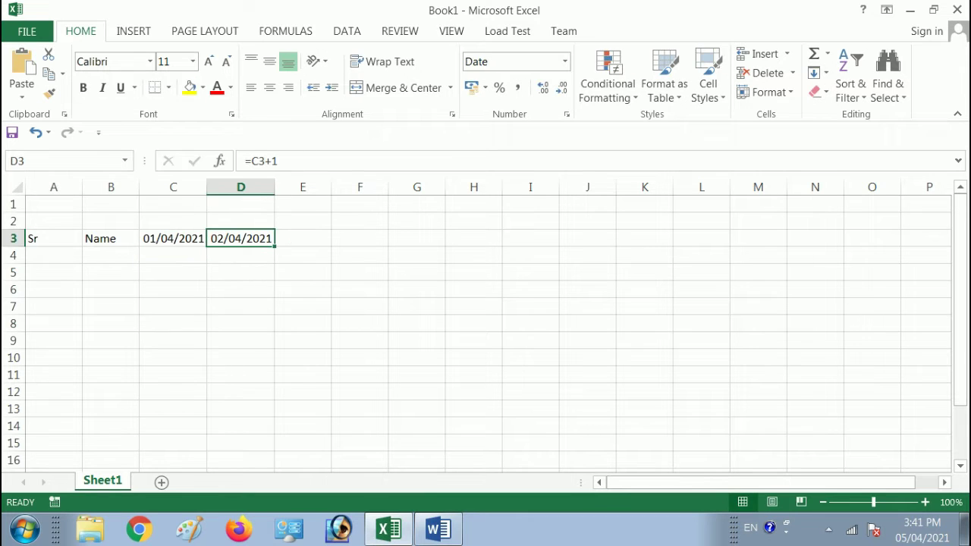
pyautogui.hotkey('shift', 'Right')
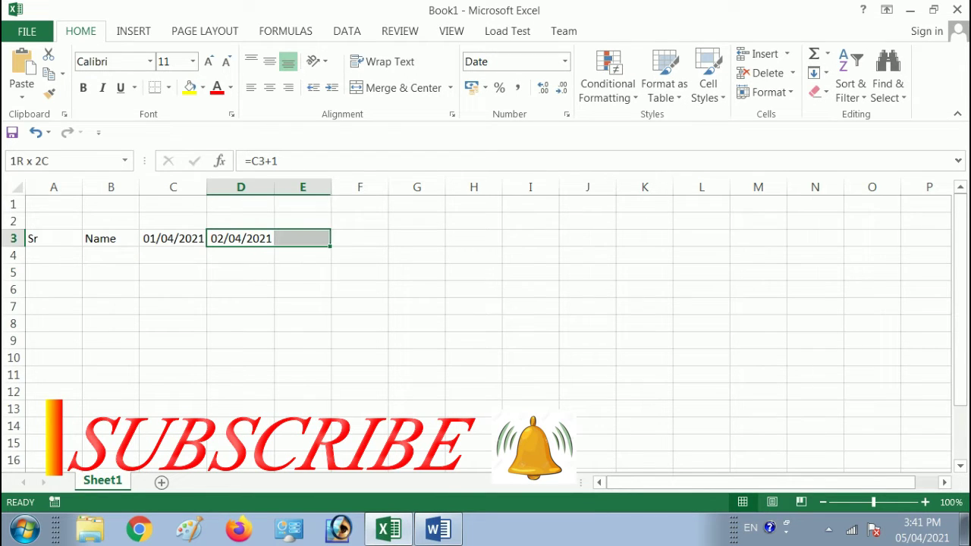
pyautogui.hotkey('shift', 'Right')
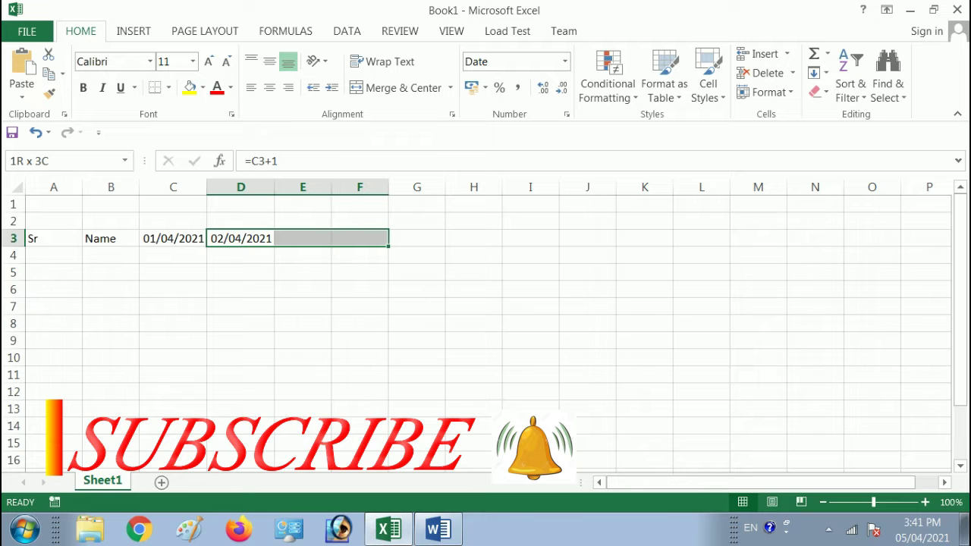
pyautogui.hotkey('shift', 'Right')
pyautogui.hotkey('shift', 'Right')
pyautogui.hotkey('shift', 'Right')
pyautogui.hotkey('shift', 'Right')
pyautogui.hotkey('shift', 'Right')
pyautogui.hotkey('shift', 'Right')
pyautogui.hotkey('shift', 'Right')
pyautogui.hotkey('shift', 'Right')
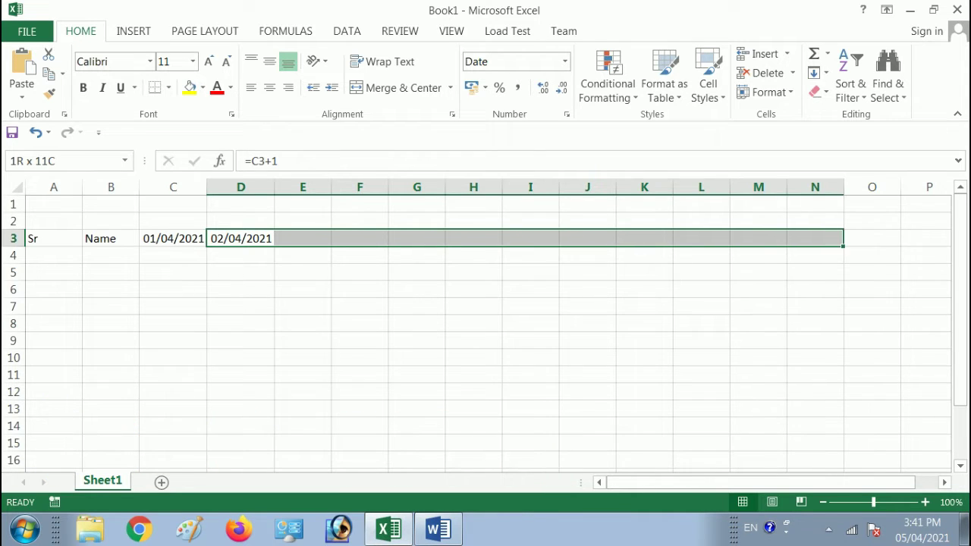
pyautogui.hotkey('shift', 'Right')
pyautogui.hotkey('shift', 'Right')
pyautogui.hotkey('shift', 'Right')
pyautogui.hotkey('shift', 'Right')
pyautogui.hotkey('shift', 'Right')
pyautogui.hotkey('shift', 'Right')
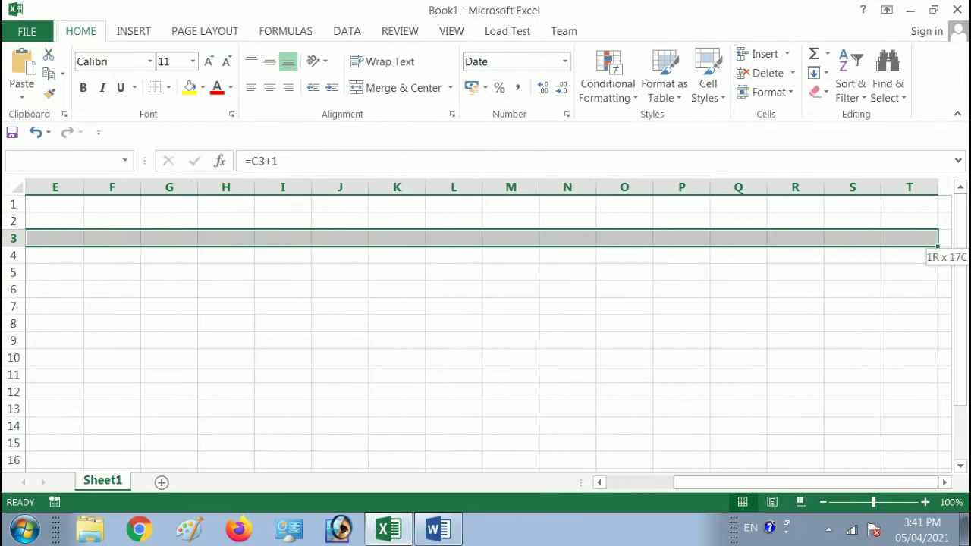
pyautogui.hotkey('shift', 'Right')
pyautogui.hotkey('shift', 'Right')
pyautogui.hotkey('shift', 'Right')
pyautogui.hotkey('shift', 'Right')
pyautogui.hotkey('shift', 'Right')
pyautogui.hotkey('shift', 'Right')
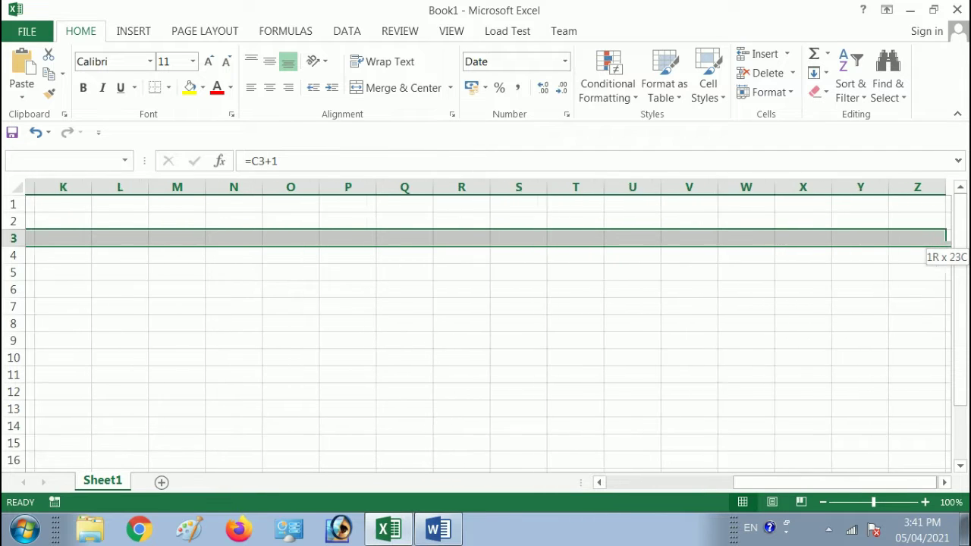
pyautogui.hotkey('shift', 'Right')
pyautogui.hotkey('shift', 'Right')
pyautogui.hotkey('shift', 'Right')
pyautogui.hotkey('shift', 'Right')
pyautogui.hotkey('shift', 'Right')
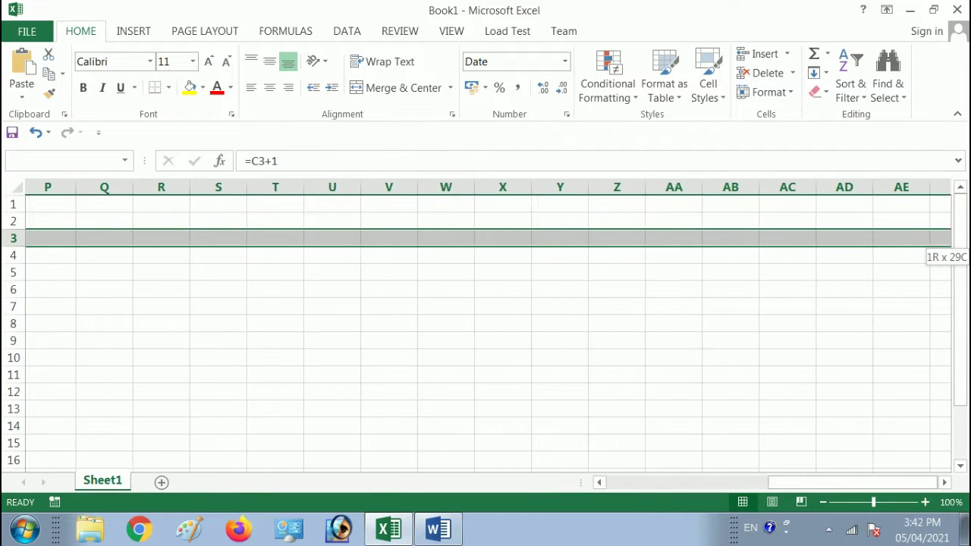
pyautogui.hotkey('shift', 'Right')
pyautogui.hotkey('shift', 'Right')
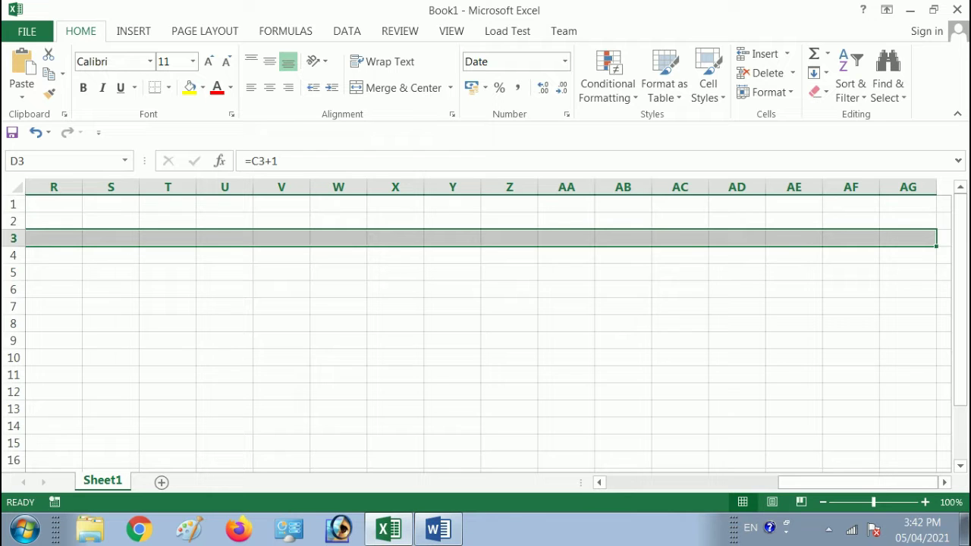
pyautogui.hotkey('ctrl', 'r')
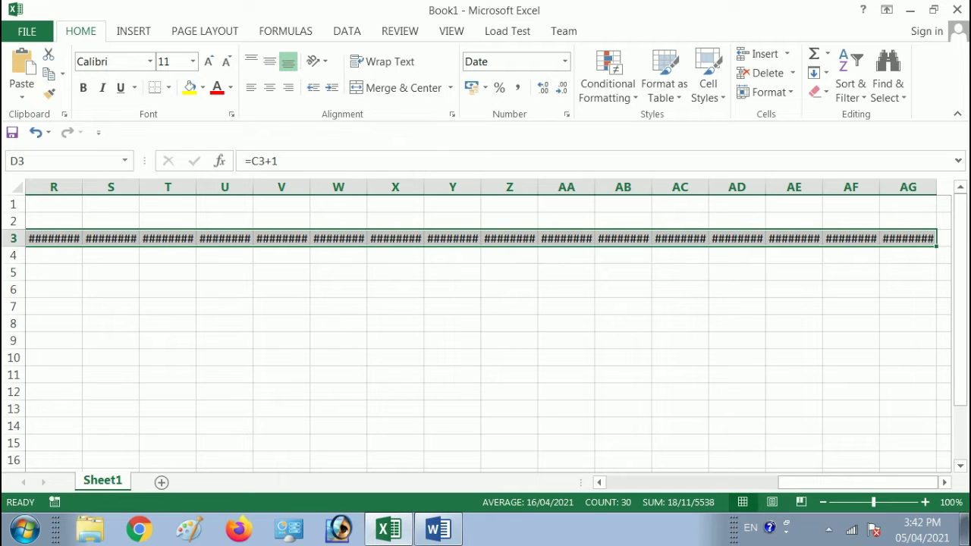
# Select the full date row from C3 through AG3.
pyautogui.press('Left')
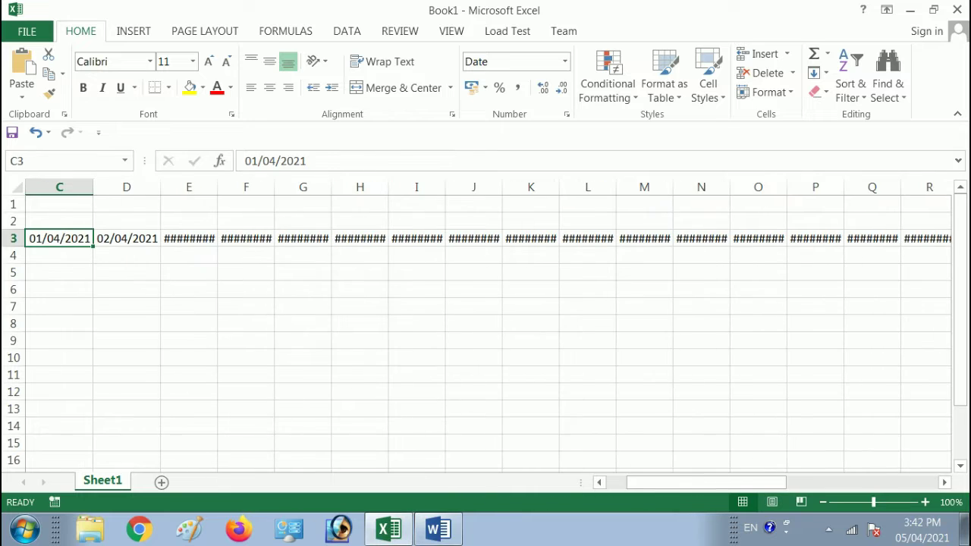
pyautogui.press('Left')
pyautogui.press('Right')
pyautogui.hotkey('ctrl', 'shift', 'Right')
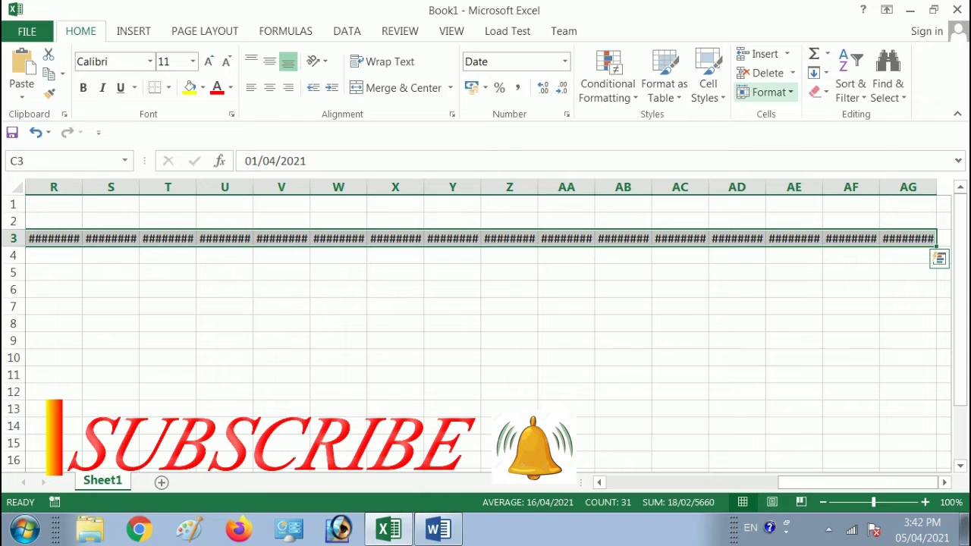
# AutoFit the date columns' width so every date displays in full.
pyautogui.click(763, 92)
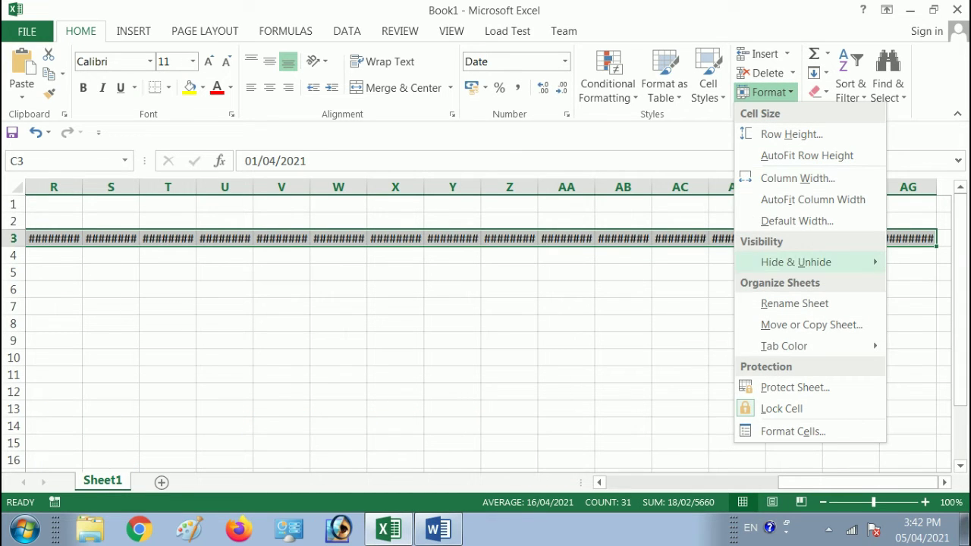
pyautogui.press('Escape')
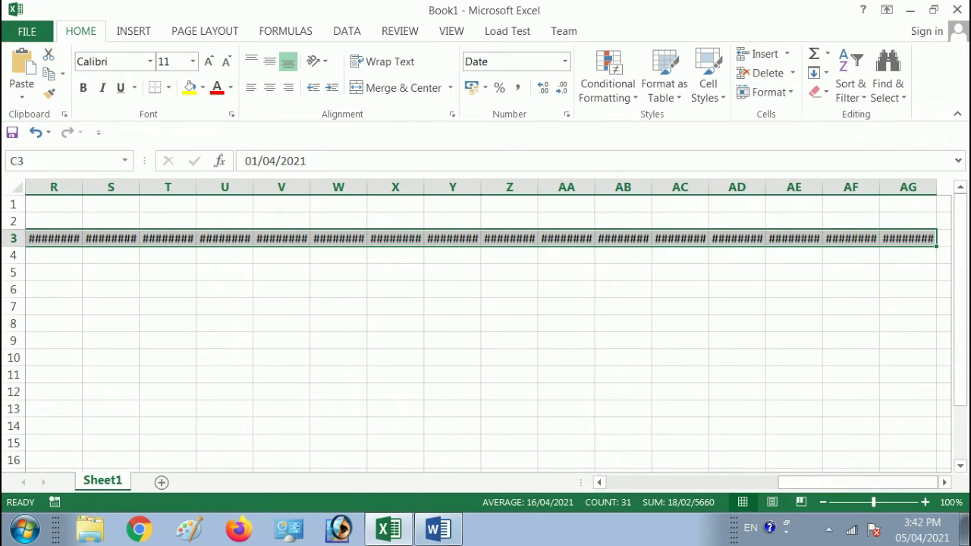
pyautogui.press('alt')
pyautogui.press('h')
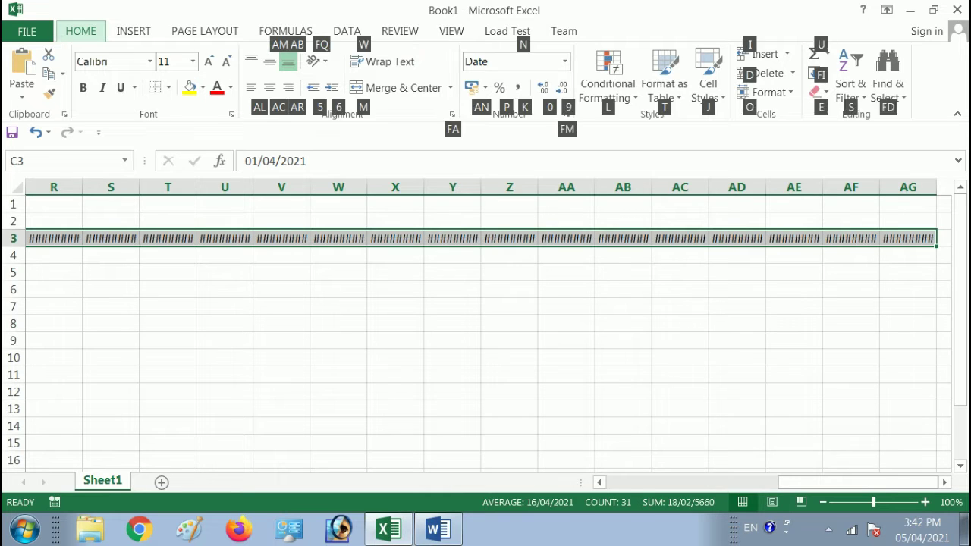
pyautogui.press('o')
pyautogui.press('i')
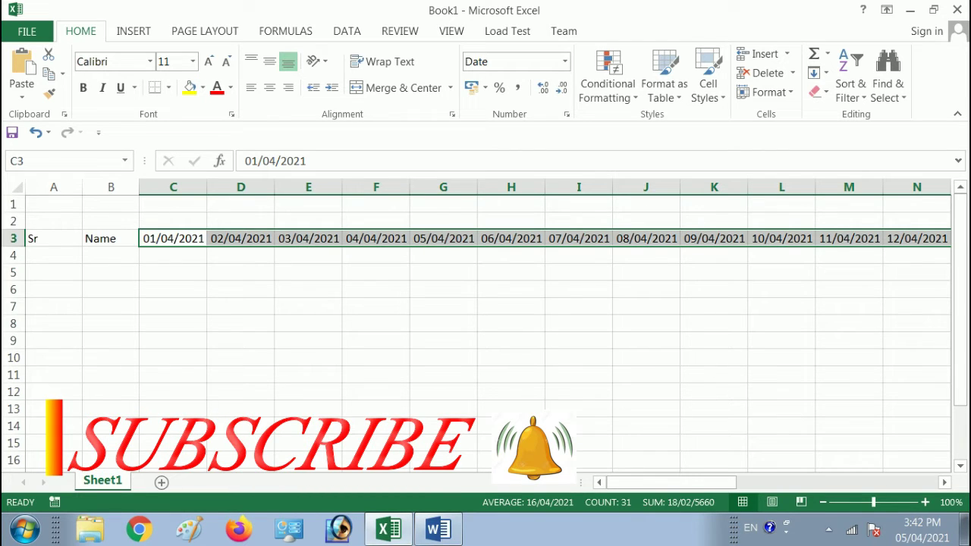
# Delete the extra 01/05/2021 date from AG3.
pyautogui.press('Right')
pyautogui.hotkey('ctrl', 'Right')
pyautogui.press('Right')
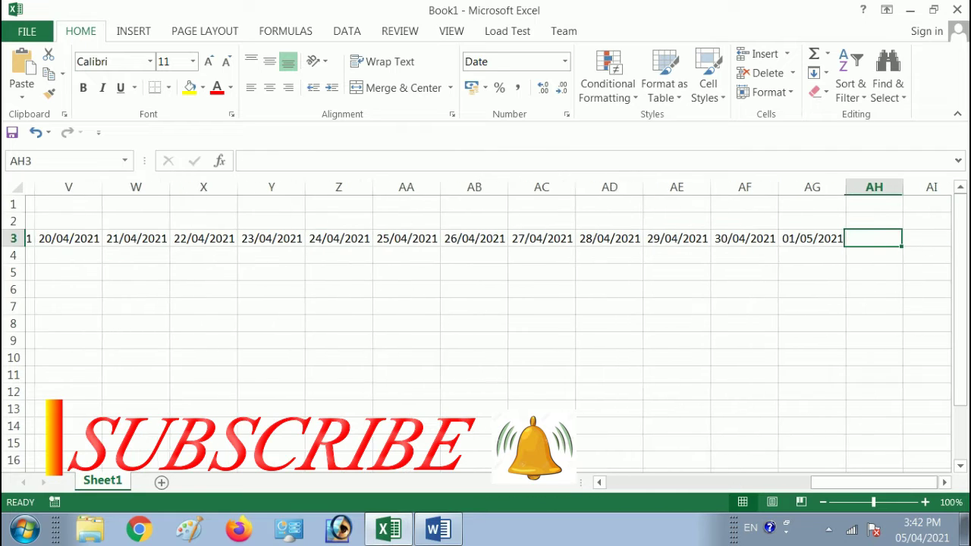
pyautogui.click(802, 238)
pyautogui.press('Delete')
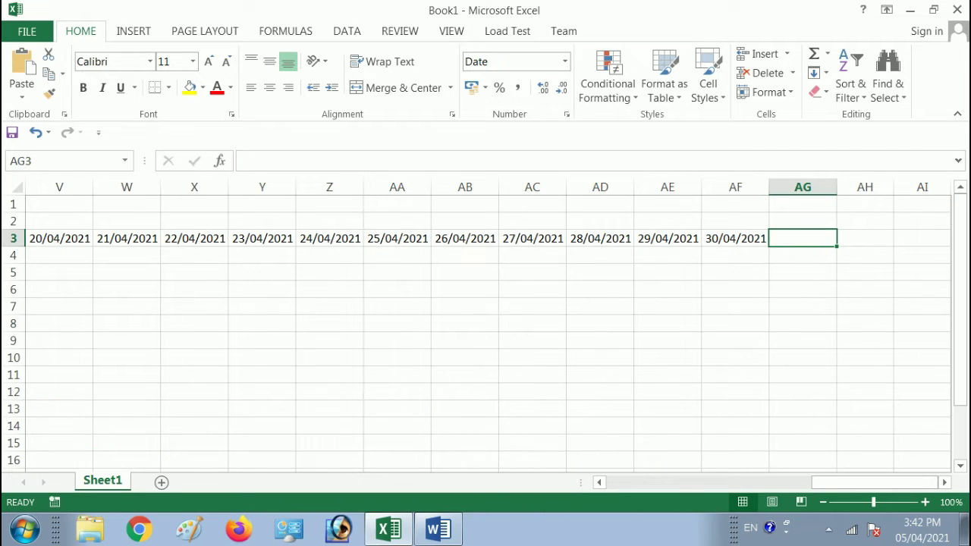
# Enter the headings Total, Present and Absent in AG3, AH3 and AI3.
pyautogui.write('o')
pyautogui.press('BackSpace')
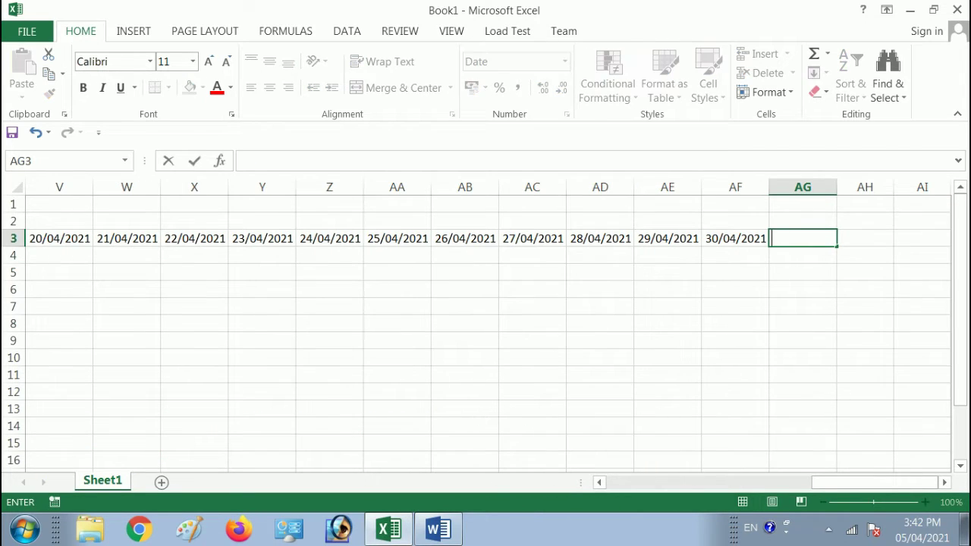
pyautogui.write('Total')
pyautogui.press('Tab')
pyautogui.write('Pre')
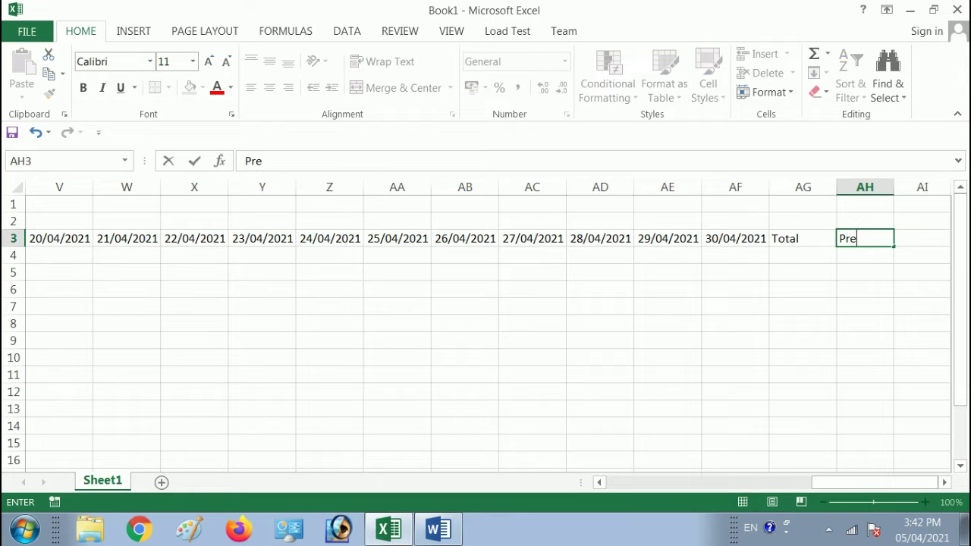
pyautogui.write('sent')
pyautogui.press('Tab')
pyautogui.write('Ab')
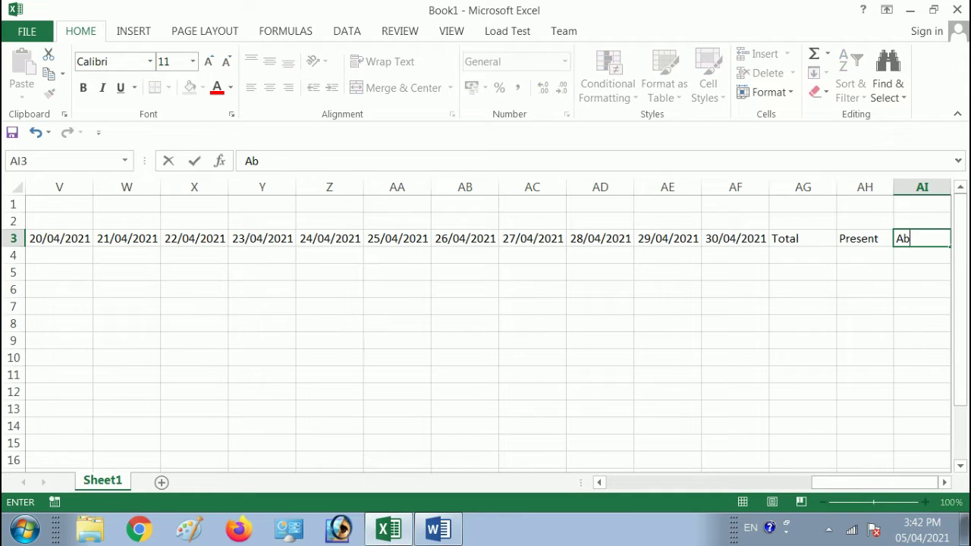
pyautogui.write('sent')
pyautogui.press('Tab')
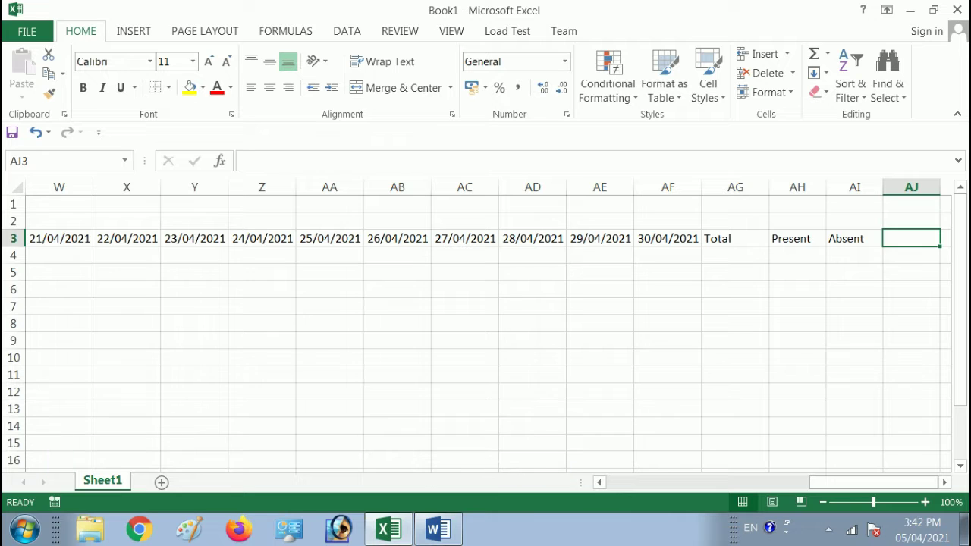
# Enter serial number 1 in A4 under the Sr heading.
pyautogui.hotkey('ctrl', 'Left')
pyautogui.hotkey('ctrl', 'Left')
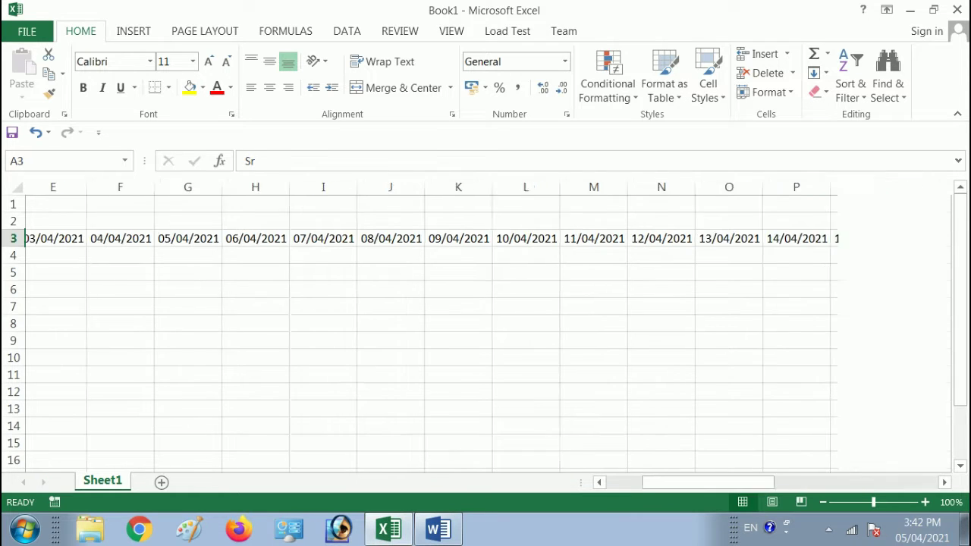
pyautogui.press('Down')
pyautogui.write('1')
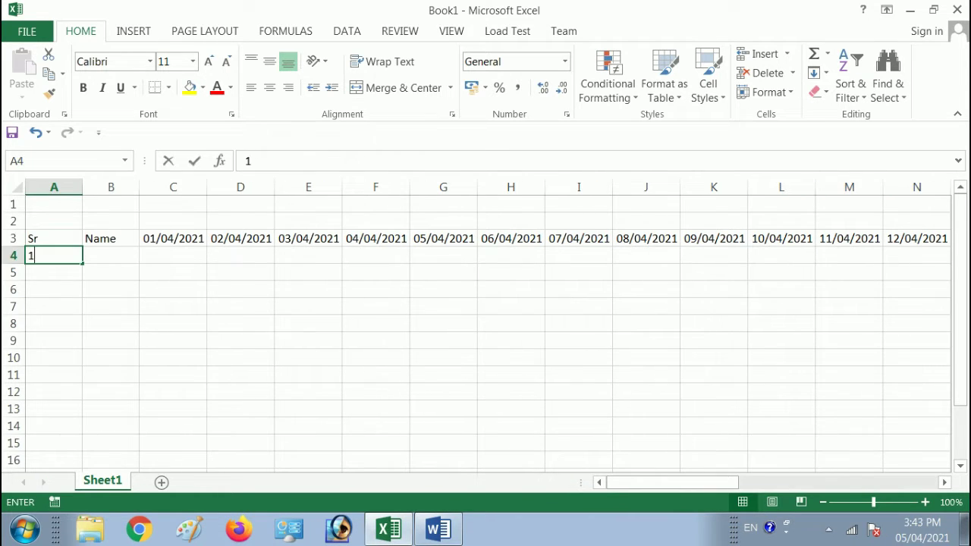
pyautogui.press('Return')
pyautogui.press('Up')
pyautogui.click(173, 256)
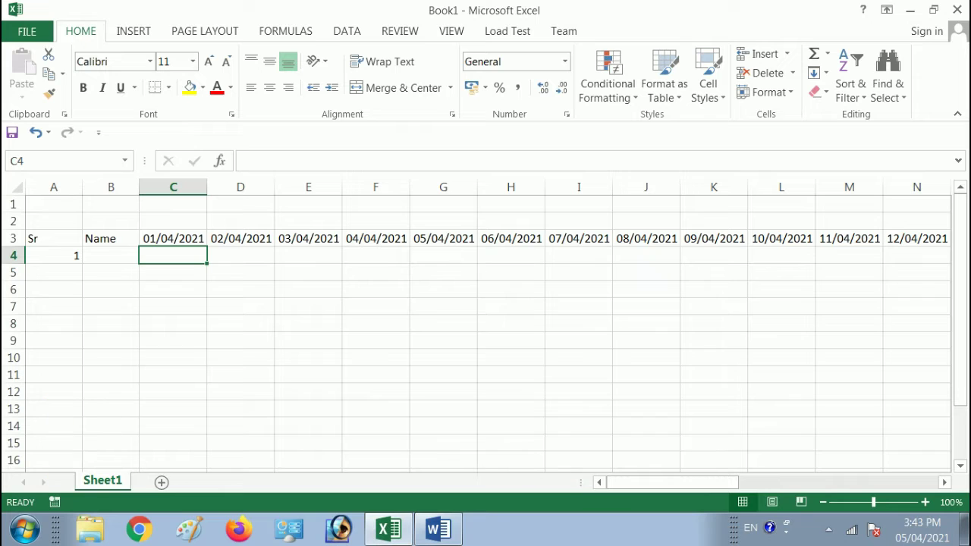
# Page through the five-page print preview, then return to the sheet.
pyautogui.hotkey('ctrl', 'p')
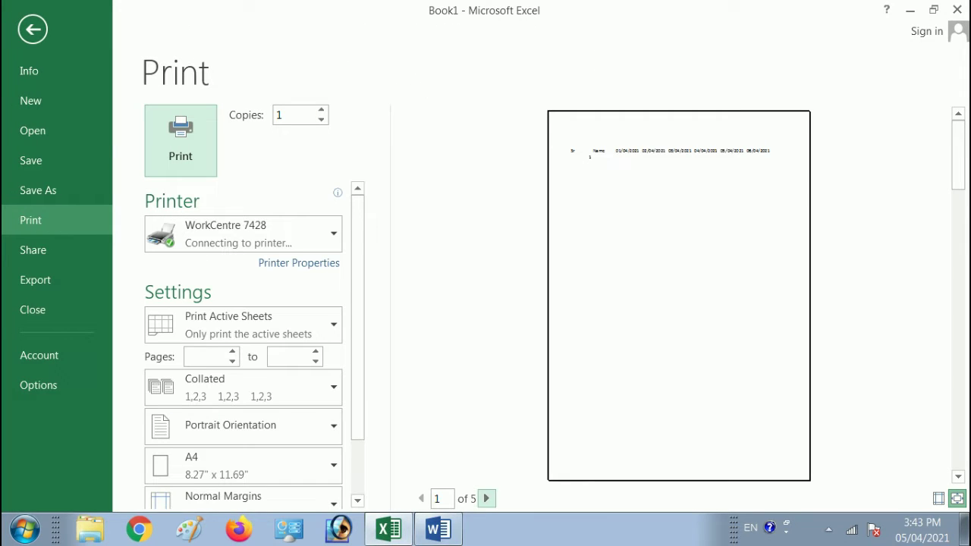
pyautogui.click(486, 498)
pyautogui.click(486, 498)
pyautogui.click(486, 498)
pyautogui.click(486, 498)
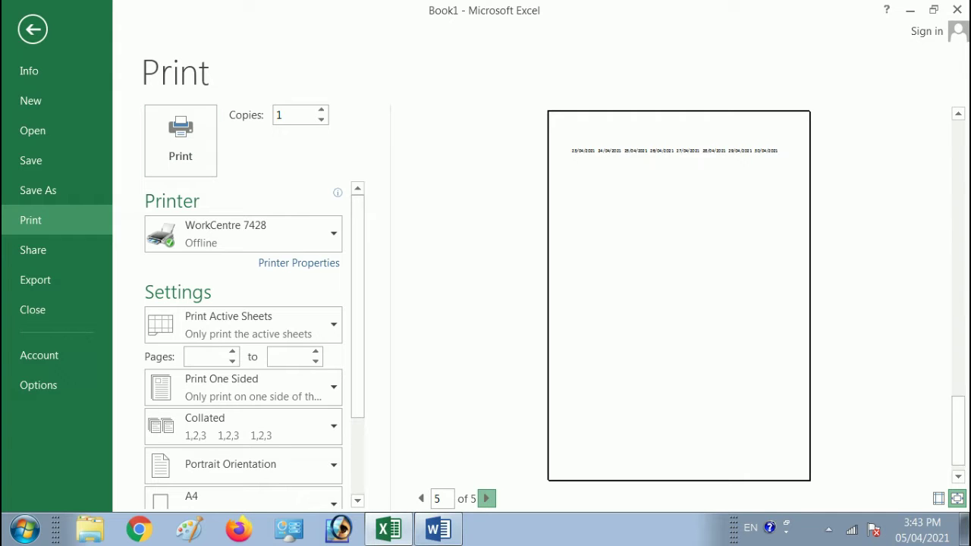
pyautogui.press('Escape')
# Rotate the dates in C3:AF3 to read upward.
pyautogui.click(173, 238)
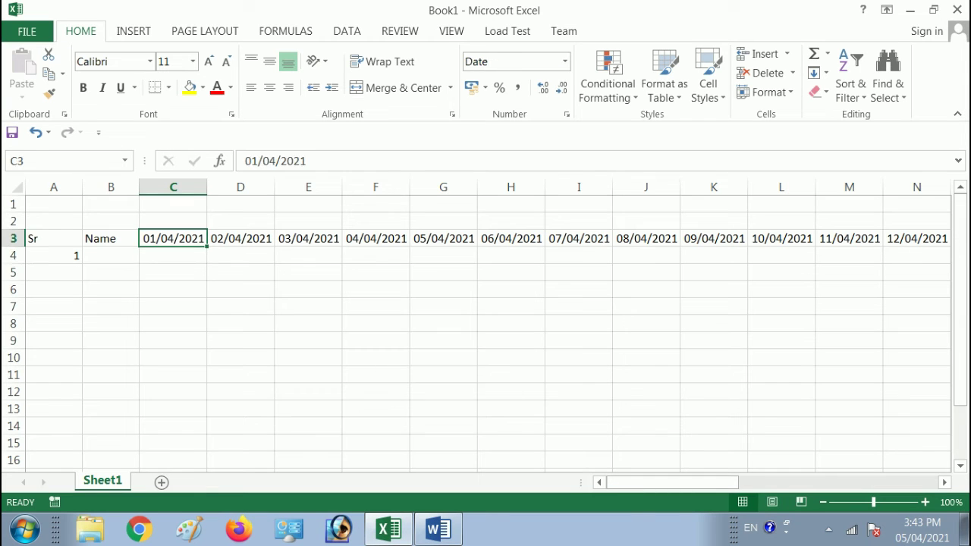
pyautogui.click(110, 239)
pyautogui.click(173, 238)
pyautogui.moveTo(172, 238); pyautogui.dragTo(578, 238)
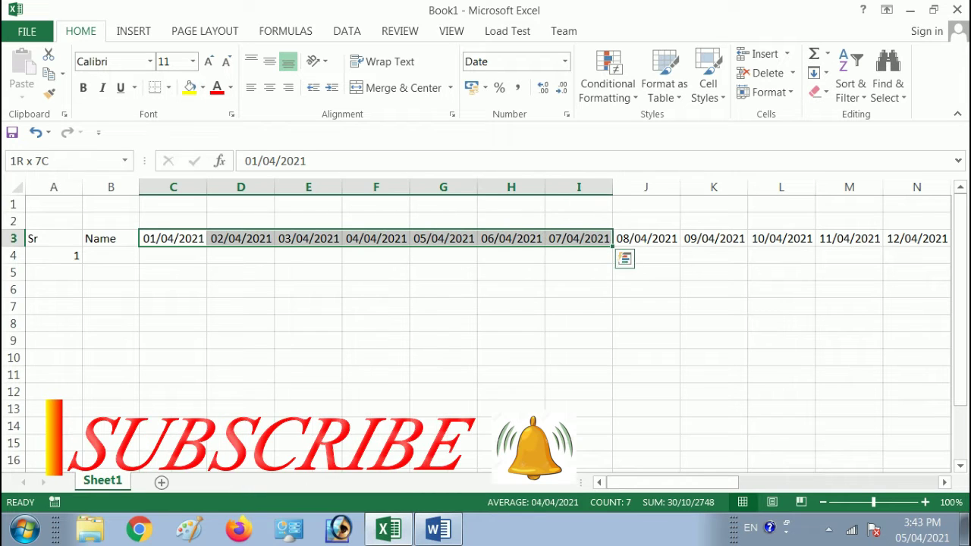
pyautogui.hotkey('ctrl', 'shift', 'Right')
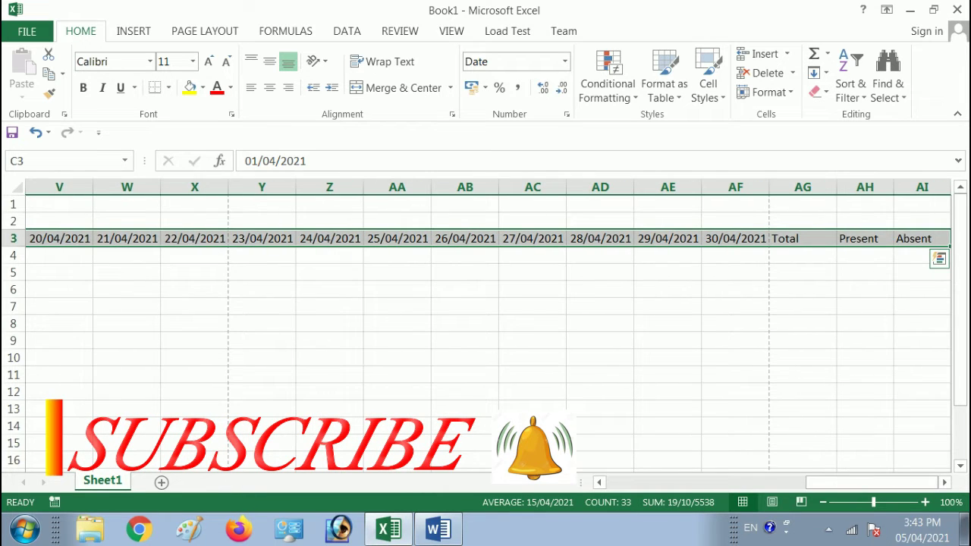
pyautogui.hotkey('shift', 'Left')
pyautogui.hotkey('shift', 'Left')
pyautogui.hotkey('shift', 'Left')
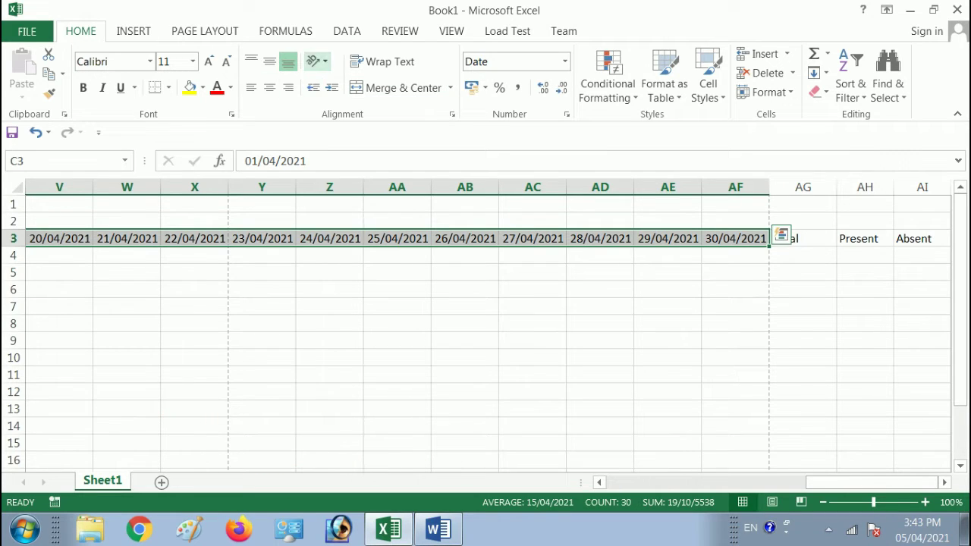
pyautogui.click(316, 60)
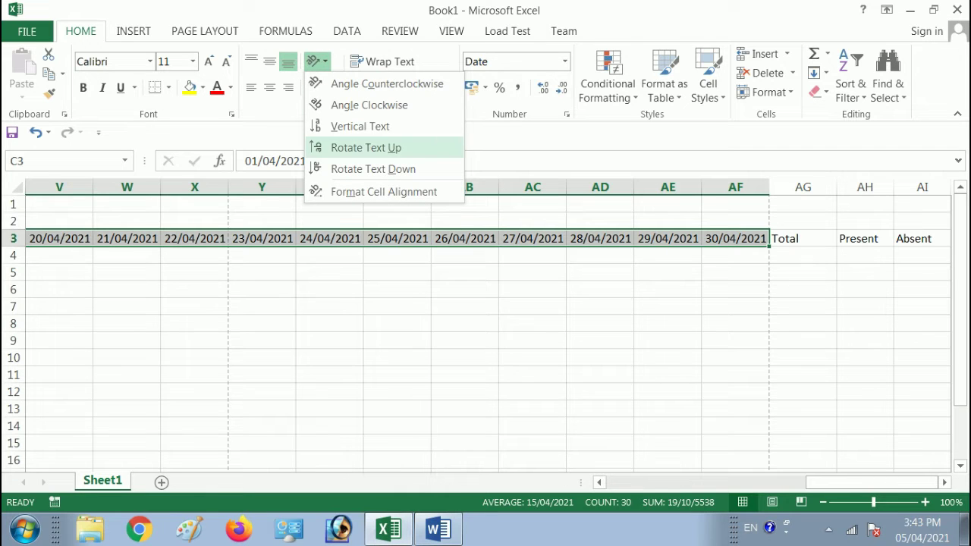
pyautogui.click(365, 147)
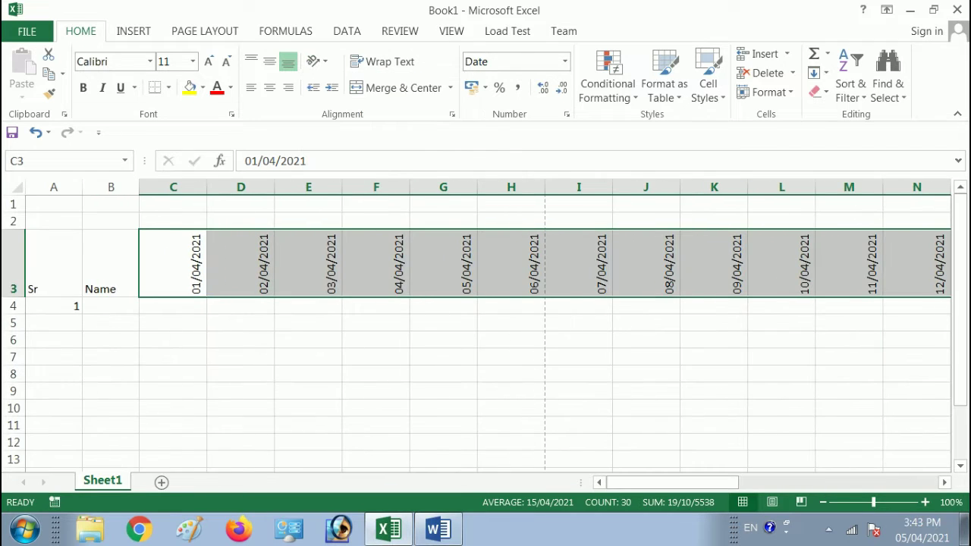
# AutoFit the date columns so they narrow to the rotated dates.
pyautogui.press('alt')
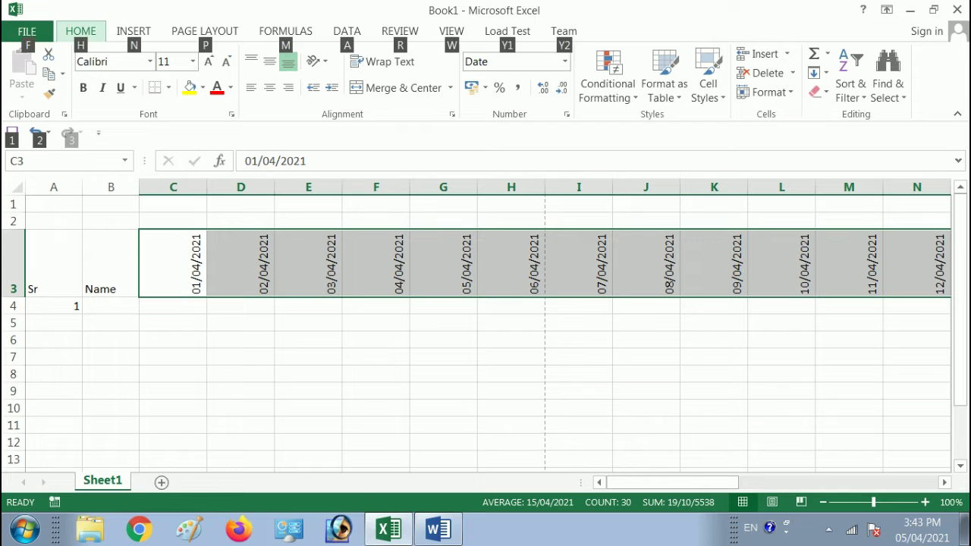
pyautogui.press('h')
pyautogui.press('o')
pyautogui.press('i')
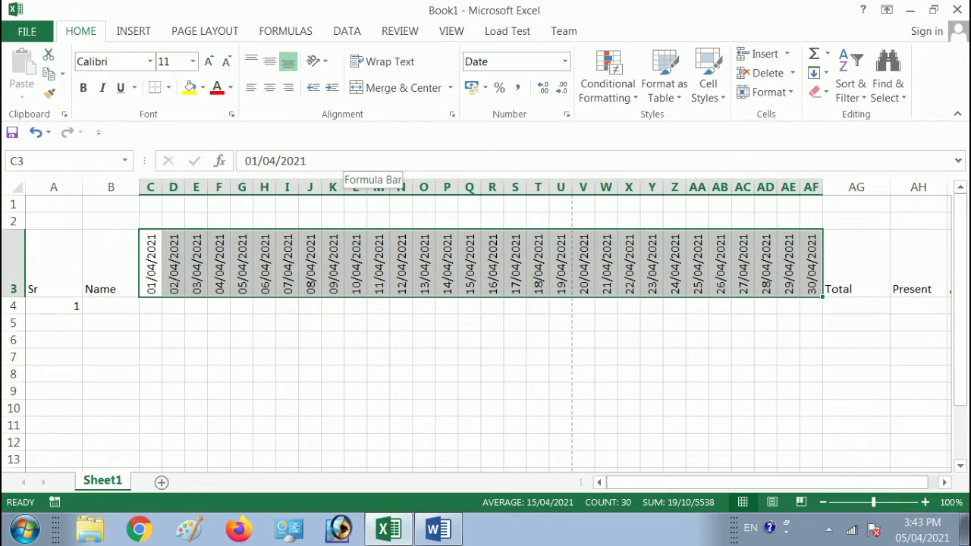
# AutoFit column A so it slims down to the Sr heading.
pyautogui.press('Home')
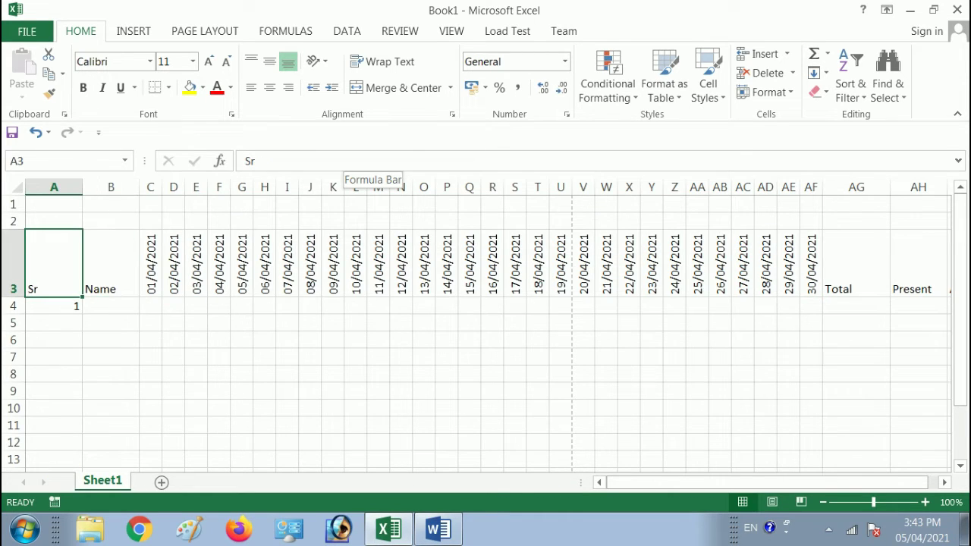
pyautogui.hotkey('alt', 'h')
pyautogui.press('o')
pyautogui.press('i')
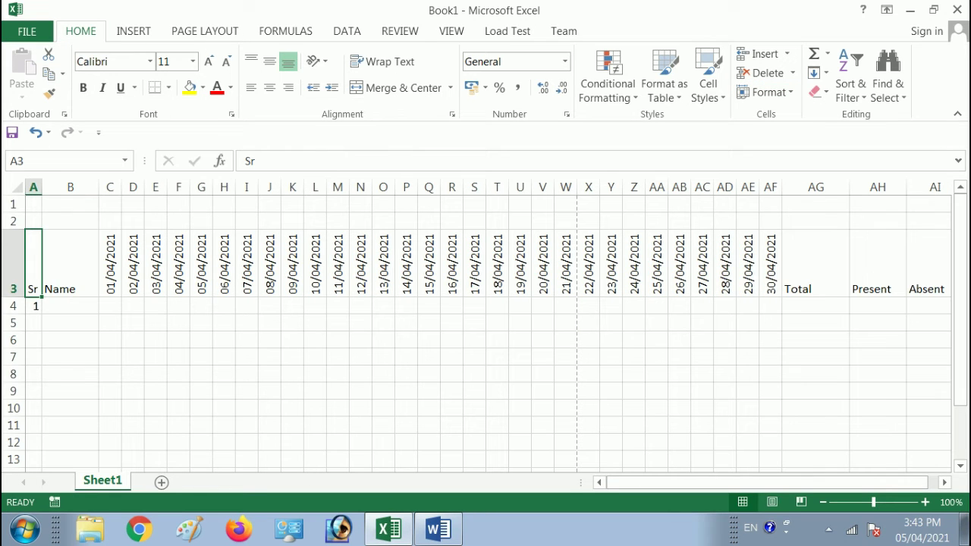
pyautogui.press('Right')
pyautogui.press('Right')
pyautogui.press('Right')
pyautogui.press('Right')
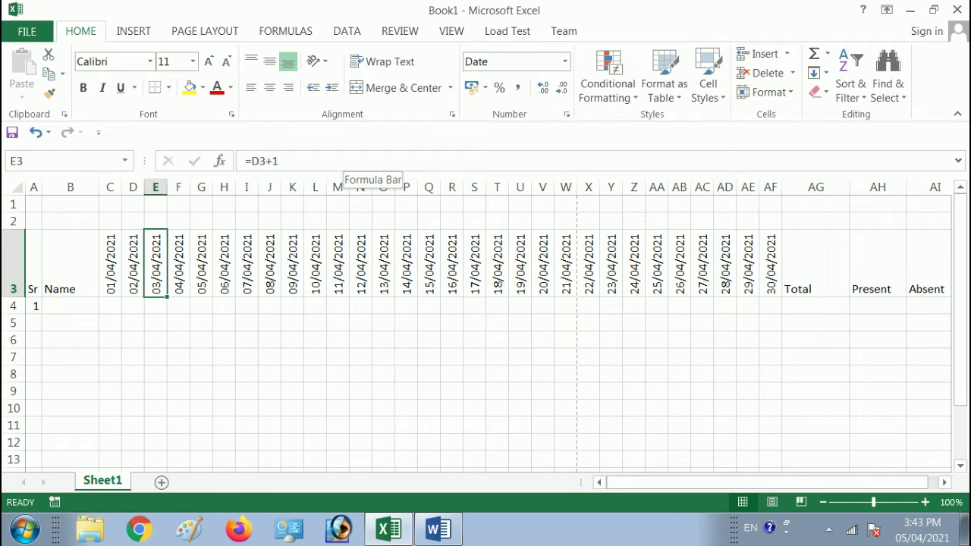
pyautogui.press('Right')
pyautogui.press('Right')
pyautogui.press('Right')
pyautogui.press('Right')
pyautogui.press('Right')
pyautogui.press('Right')
pyautogui.press('Right')
pyautogui.press('Right')
pyautogui.press('Right')
pyautogui.press('Right')
pyautogui.press('Right')
pyautogui.press('Right')
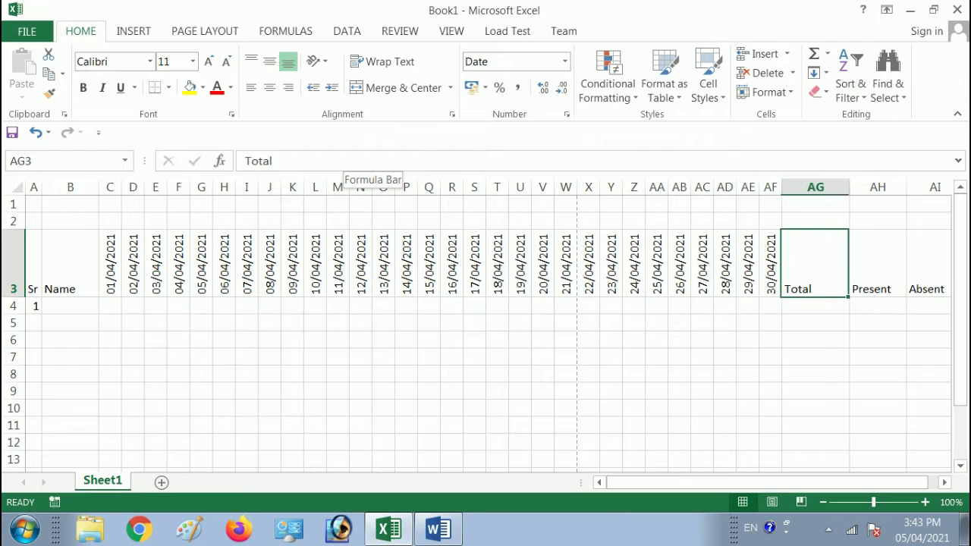
pyautogui.hotkey('shift', 'Right')
pyautogui.hotkey('shift', 'Right')
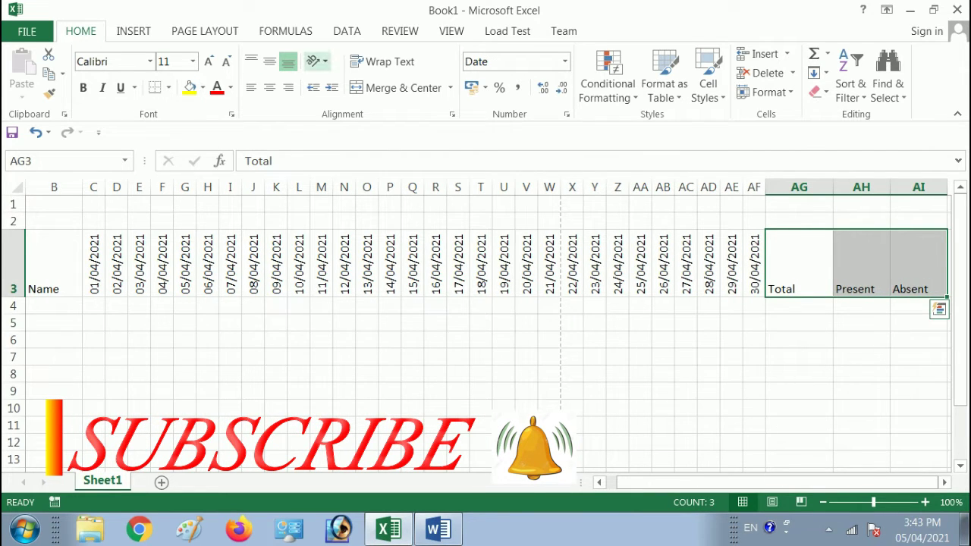
# Rotate the Total, Present and Absent headings upward and set their column width to 4.
pyautogui.click(317, 60)
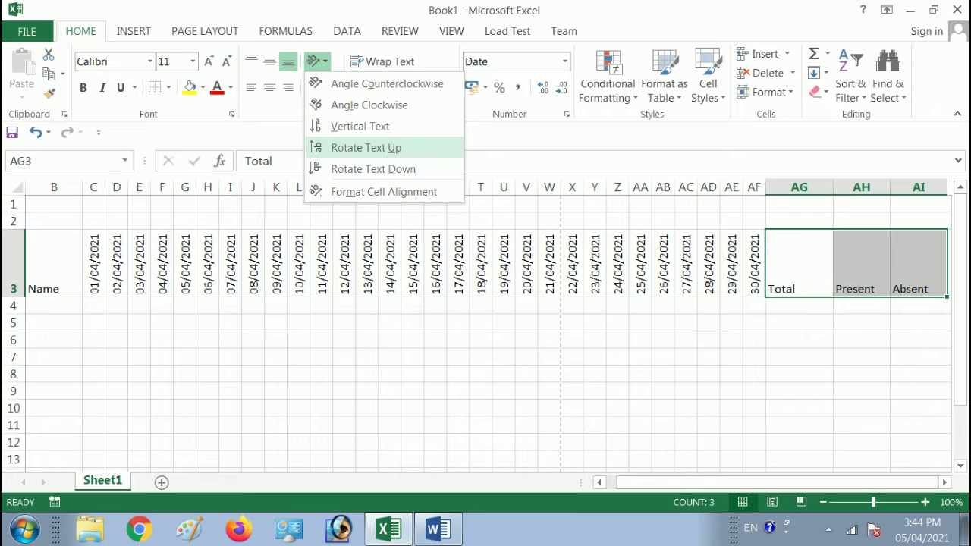
pyautogui.click(366, 147)
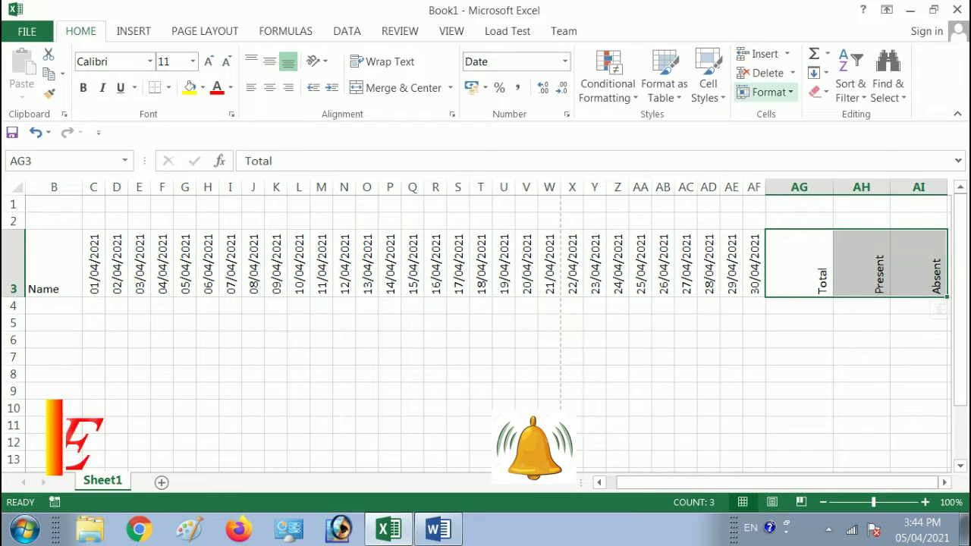
pyautogui.click(765, 91)
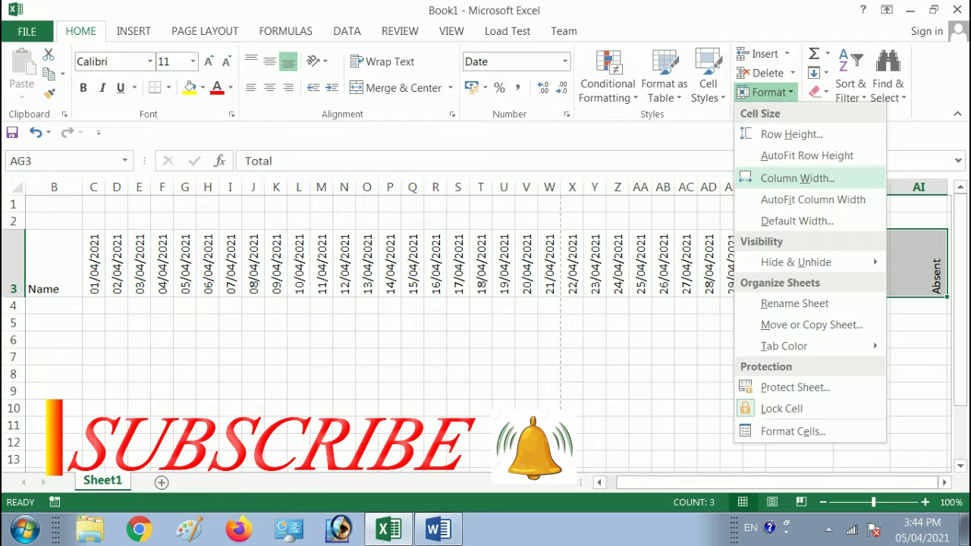
pyautogui.click(796, 177)
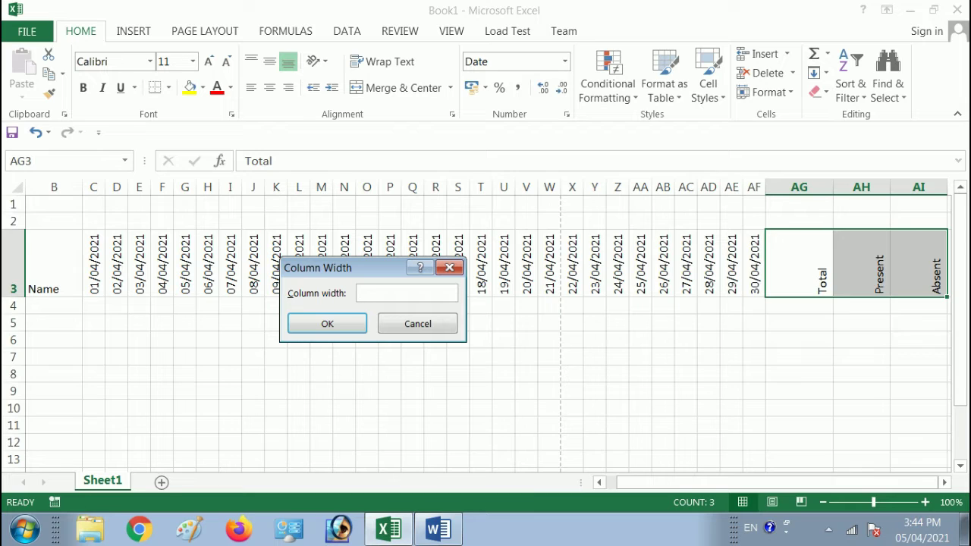
pyautogui.write('4')
pyautogui.press('Return')
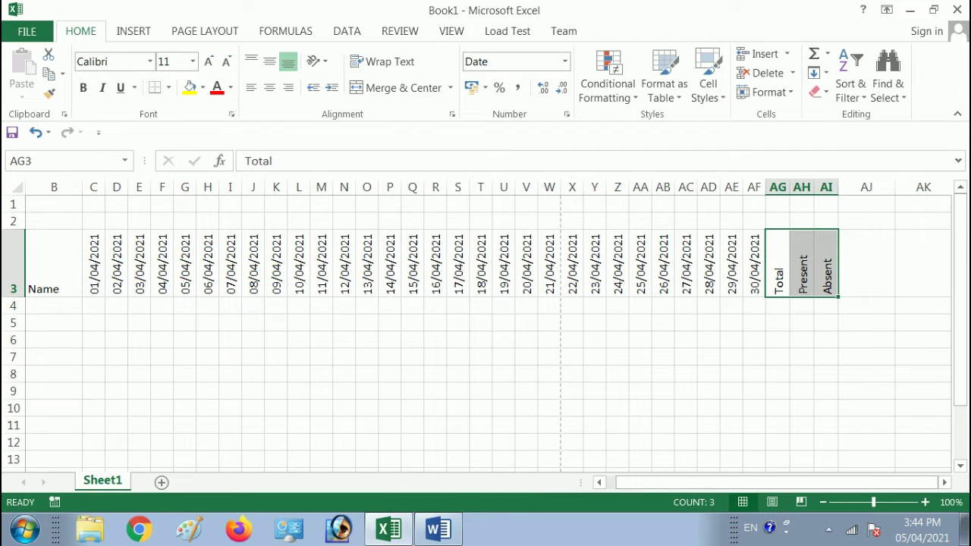
pyautogui.press('Left')
pyautogui.press('Home')
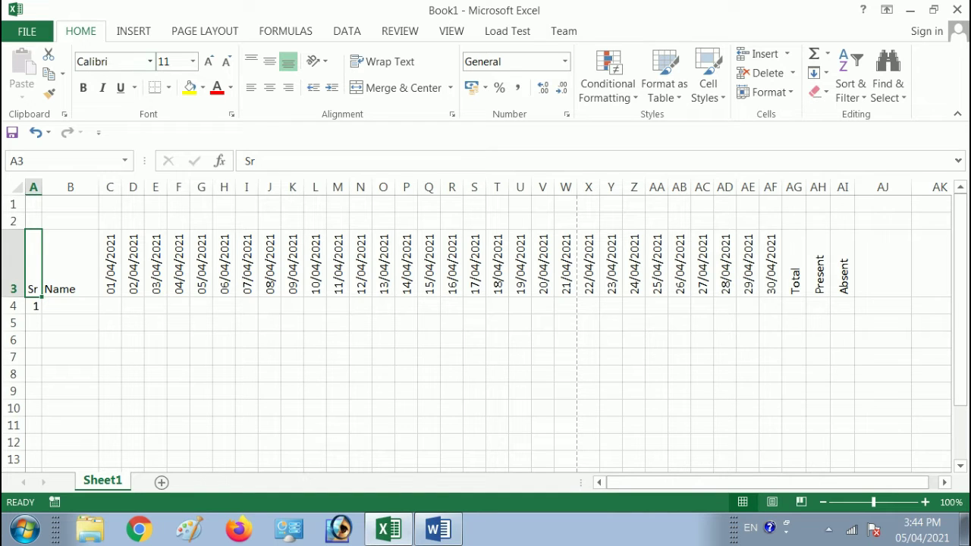
# Switch the page orientation to Landscape so the preview drops from two pages to one.
pyautogui.hotkey('ctrl', 'p')
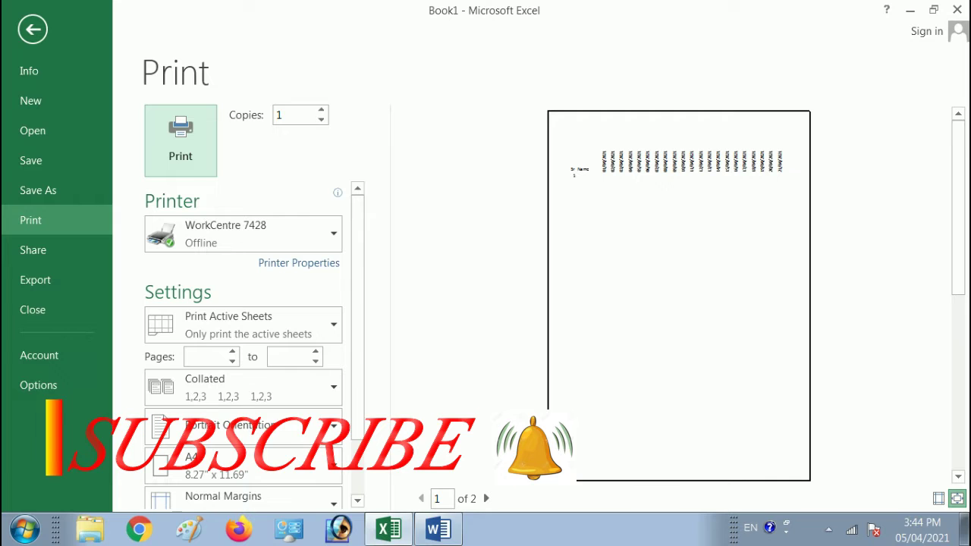
pyautogui.click(486, 499)
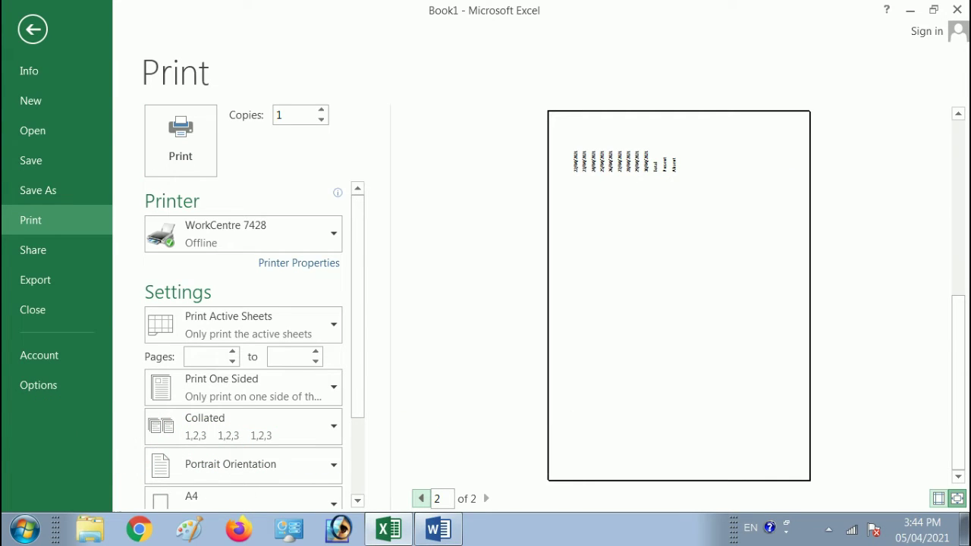
pyautogui.press('Escape')
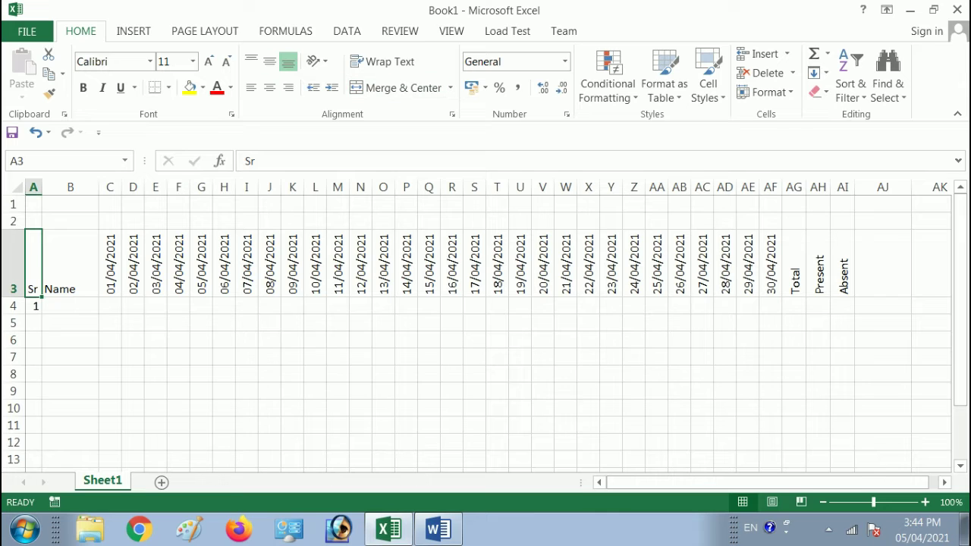
pyautogui.click(204, 30)
pyautogui.click(182, 76)
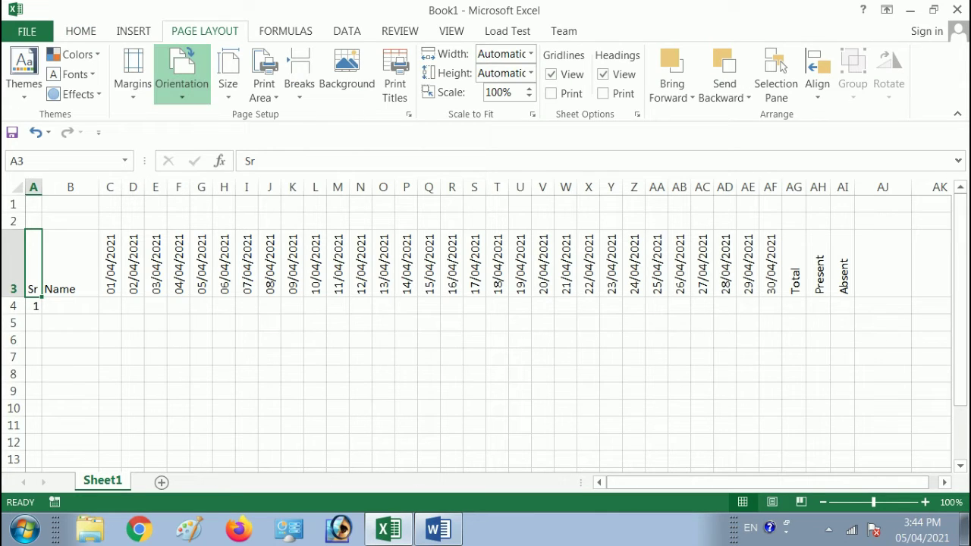
pyautogui.click(223, 160)
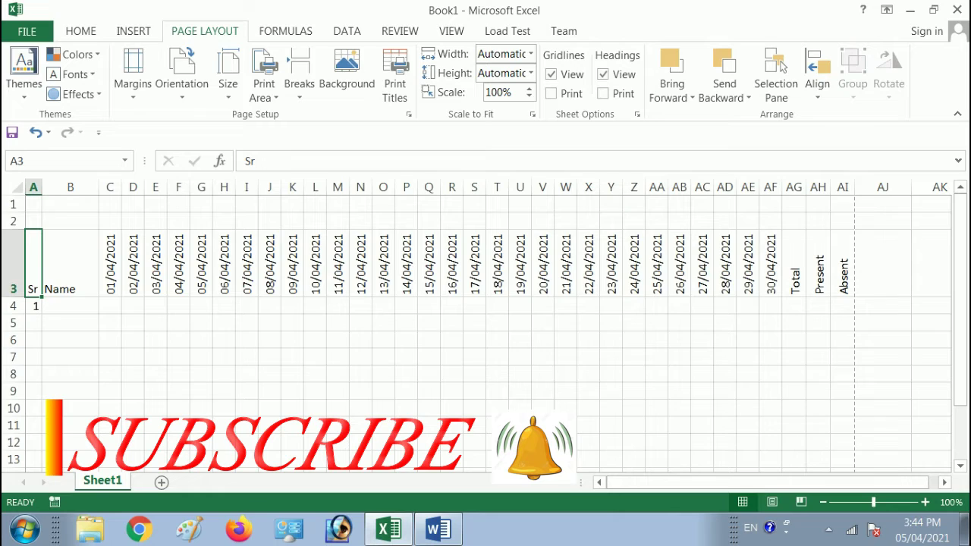
pyautogui.hotkey('ctrl', 'p')
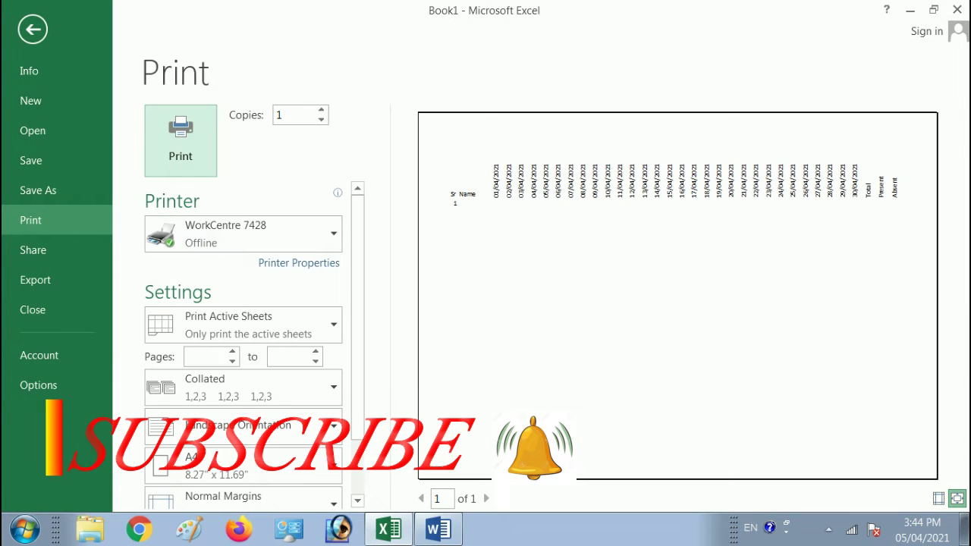
pyautogui.press('Escape')
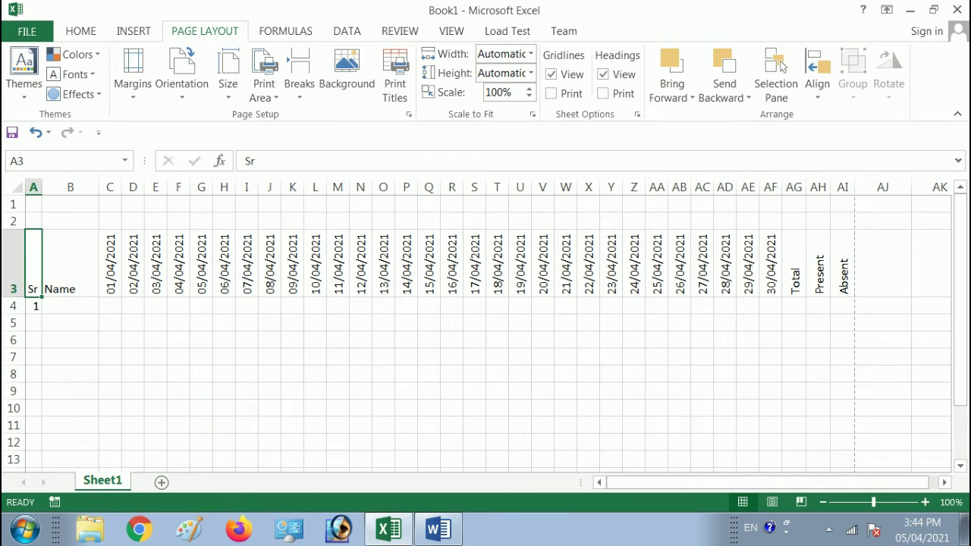
# Apply All Borders to every cell of the table A3:AI7.
pyautogui.hotkey('shift', 'Down')
pyautogui.hotkey('shift', 'Down')
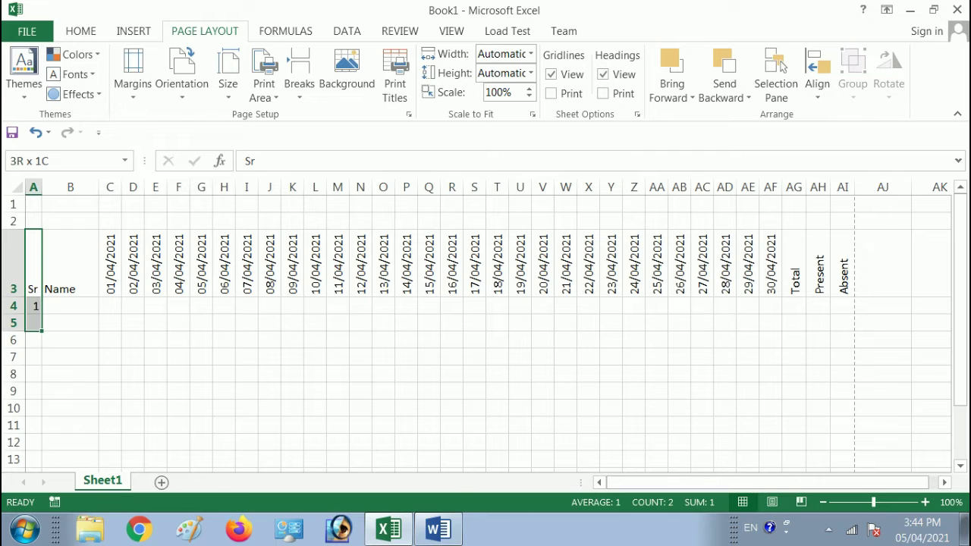
pyautogui.hotkey('shift', 'Down')
pyautogui.hotkey('shift', 'Down')
pyautogui.hotkey('shift', 'Right')
pyautogui.hotkey('shift', 'Right')
pyautogui.hotkey('shift', 'Right')
pyautogui.hotkey('shift', 'Right')
pyautogui.hotkey('shift', 'Right')
pyautogui.hotkey('shift', 'Right')
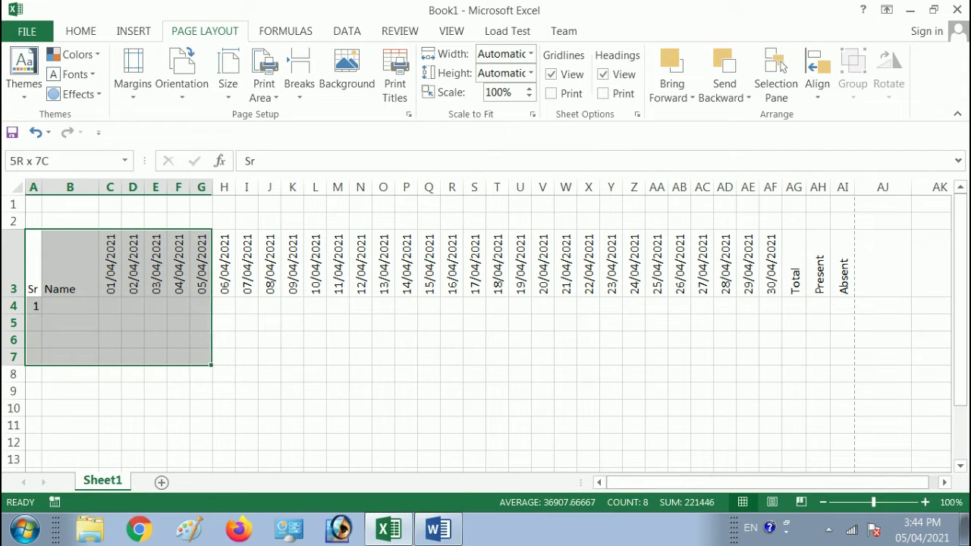
pyautogui.hotkey('shift', 'Right')
pyautogui.hotkey('shift', 'Right')
pyautogui.hotkey('shift', 'Right')
pyautogui.hotkey('shift', 'Right')
pyautogui.hotkey('shift', 'Right')
pyautogui.hotkey('shift', 'Right')
pyautogui.hotkey('shift', 'Right')
pyautogui.hotkey('shift', 'Right')
pyautogui.hotkey('shift', 'Right')
pyautogui.hotkey('shift', 'Right')
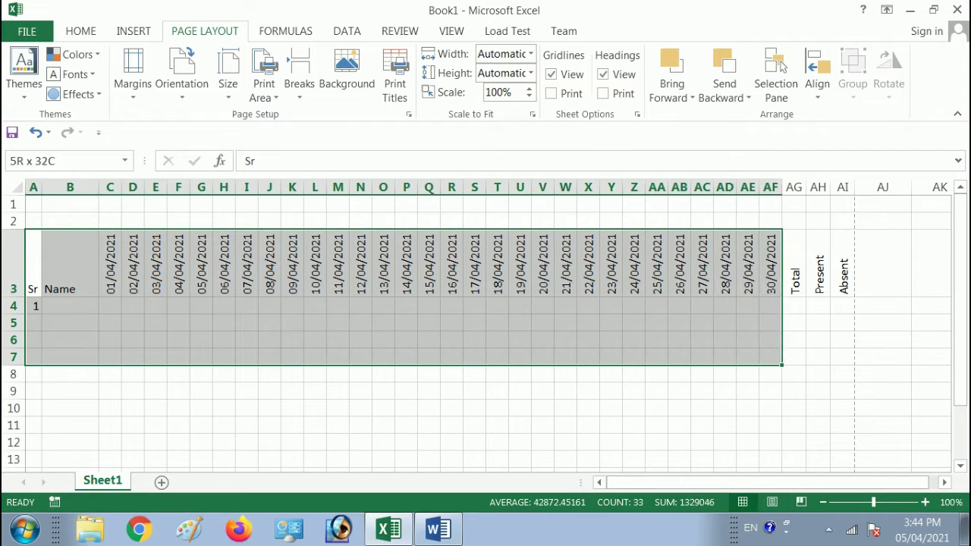
pyautogui.hotkey('shift', 'Right')
pyautogui.hotkey('shift', 'Right')
pyautogui.hotkey('shift', 'Right')
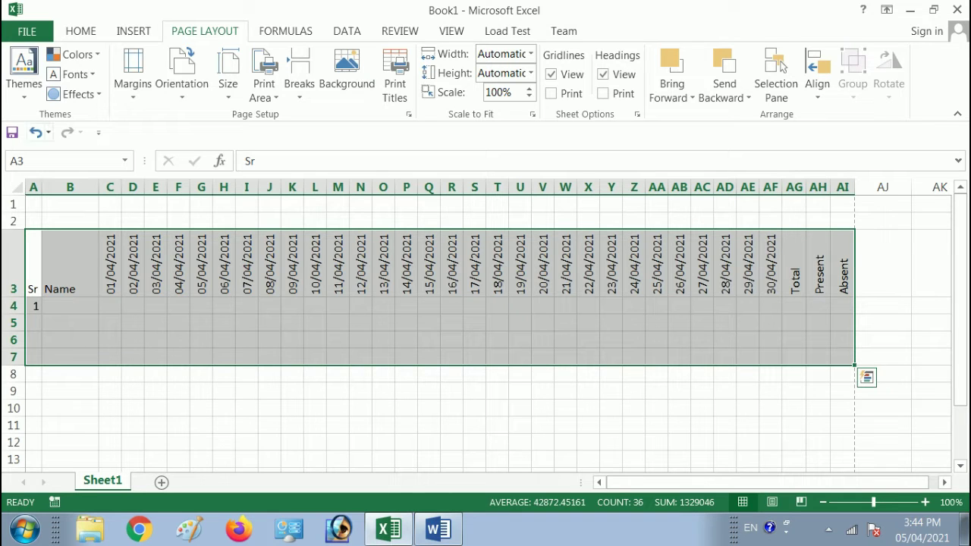
pyautogui.hotkey('alt', 'h')
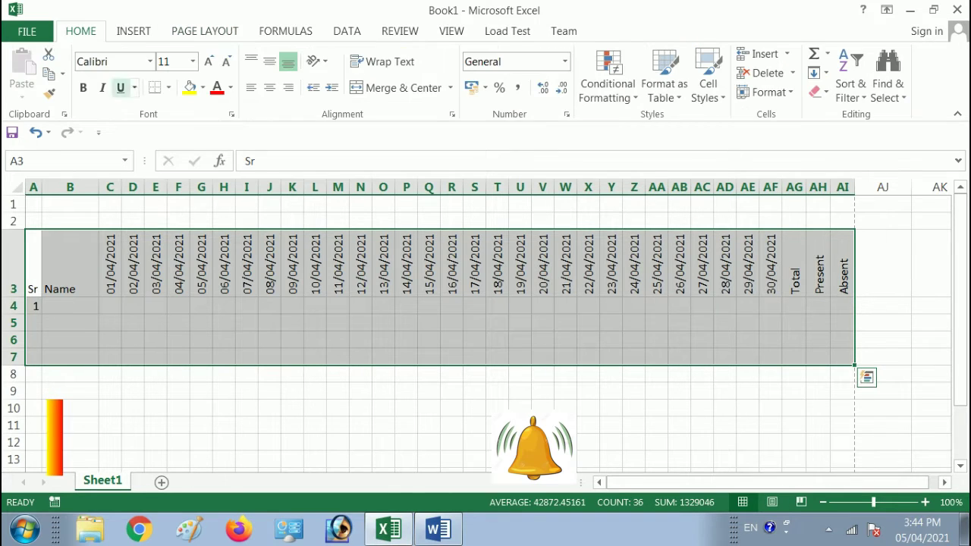
pyautogui.press('b')
pyautogui.press('Down')
pyautogui.press('Down')
pyautogui.press('Down')
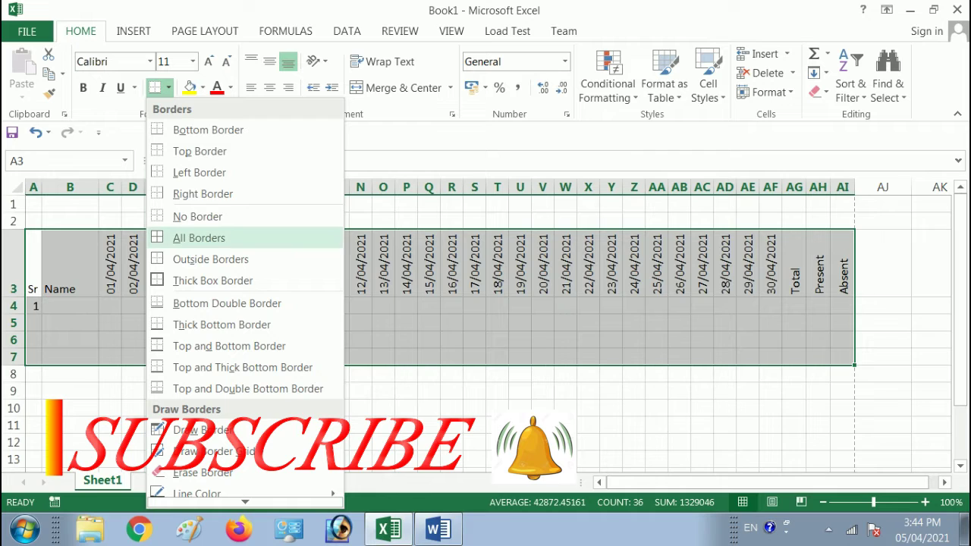
pyautogui.press('Return')
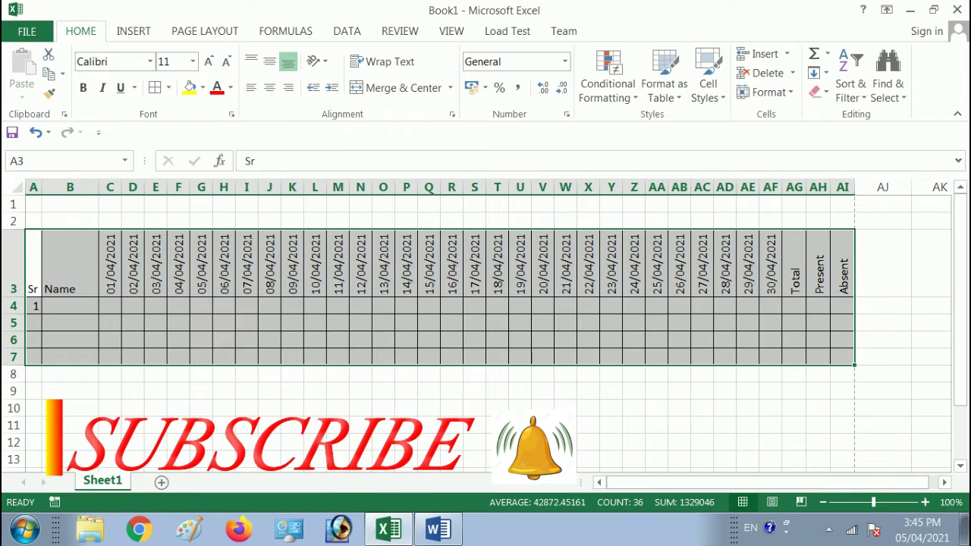
# Add a Thick Box Border around the whole table A3:AI7.
pyautogui.click(33, 266)
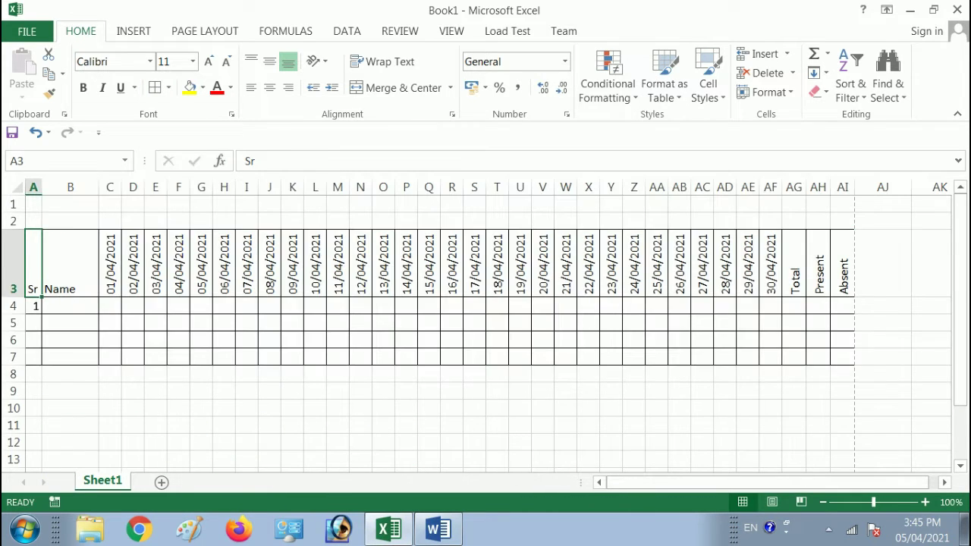
pyautogui.moveTo(33, 266); pyautogui.dragTo(842, 356)
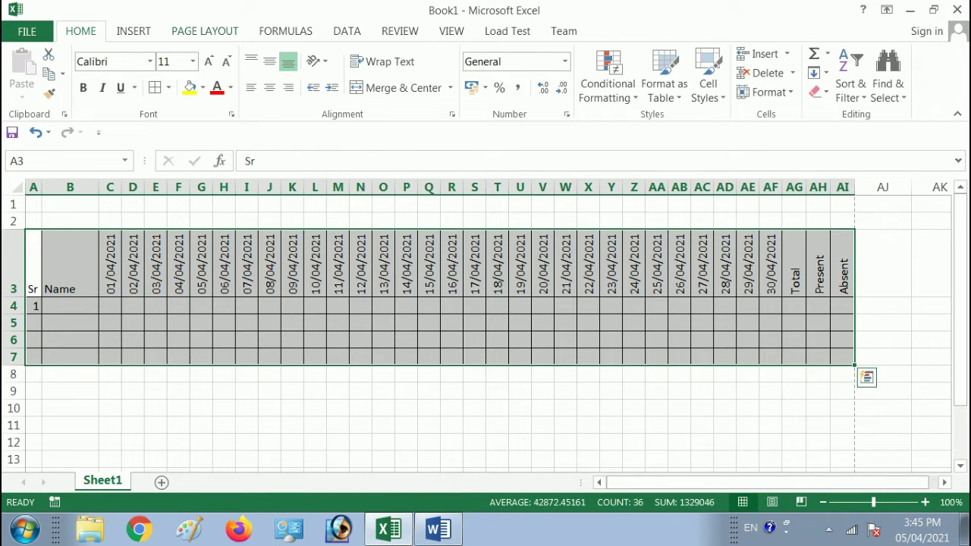
pyautogui.click(168, 87)
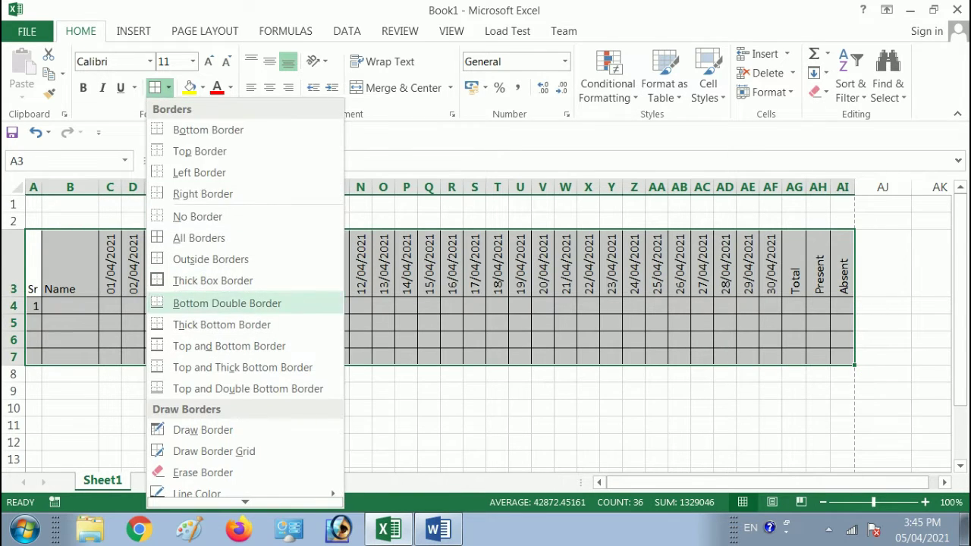
pyautogui.click(212, 279)
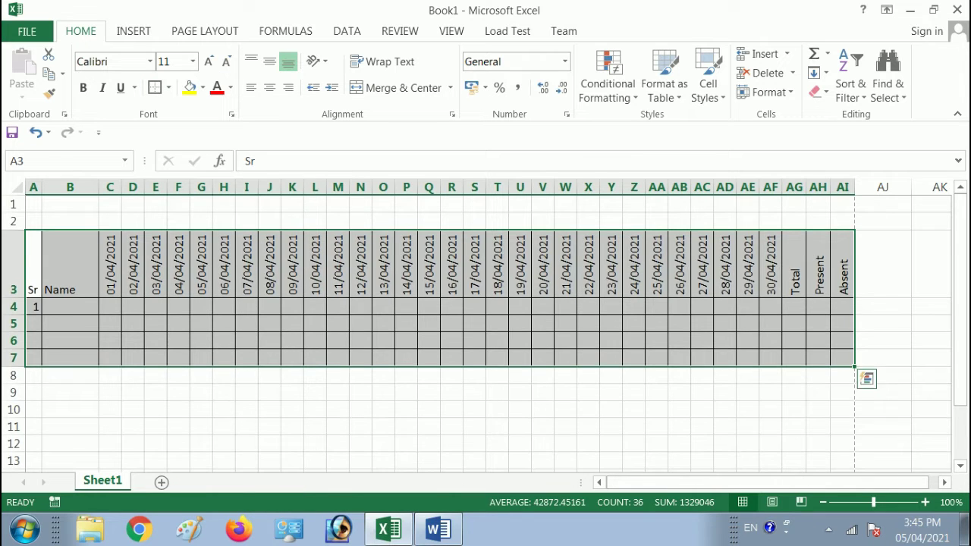
pyautogui.click(178, 409)
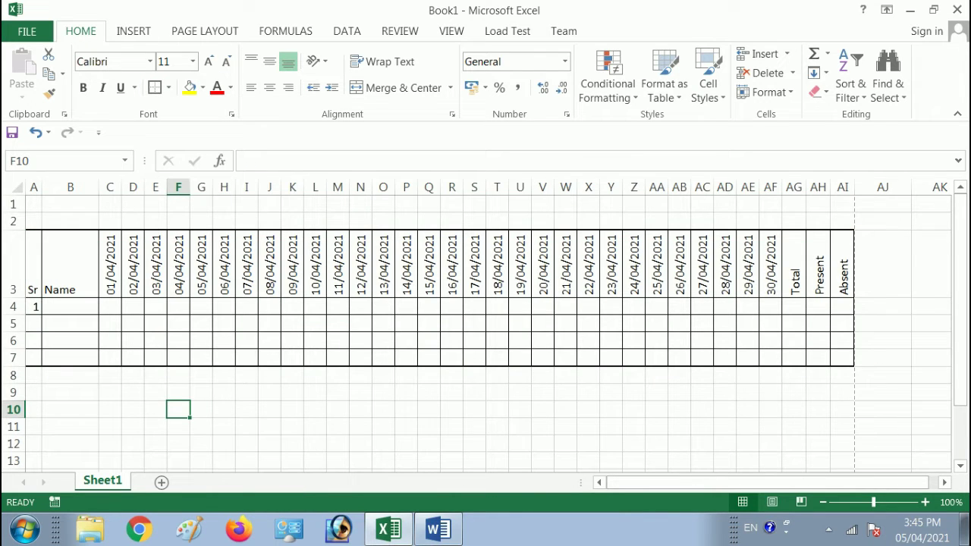
# Enter the first employee's name in B4.
pyautogui.click(70, 264)
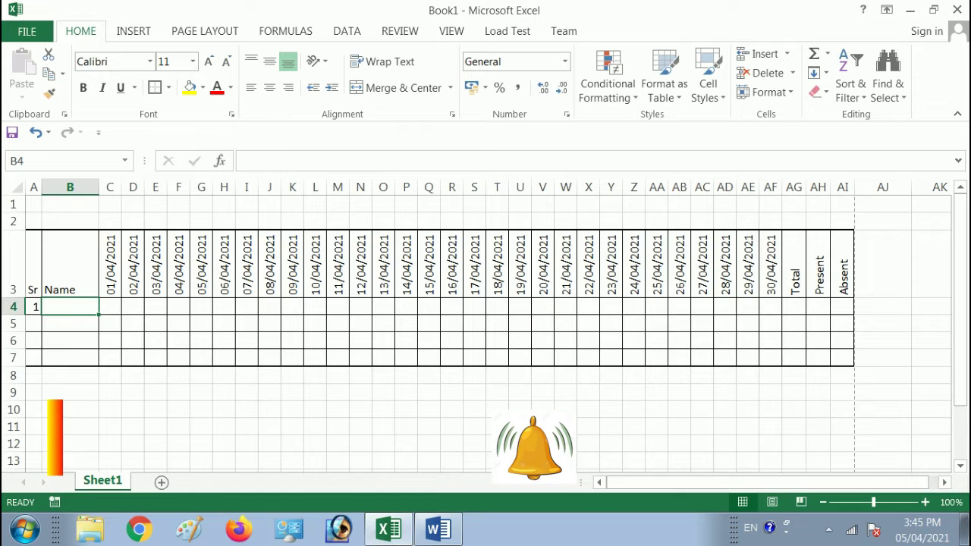
pyautogui.click(70, 204)
pyautogui.click(34, 204)
pyautogui.click(34, 263)
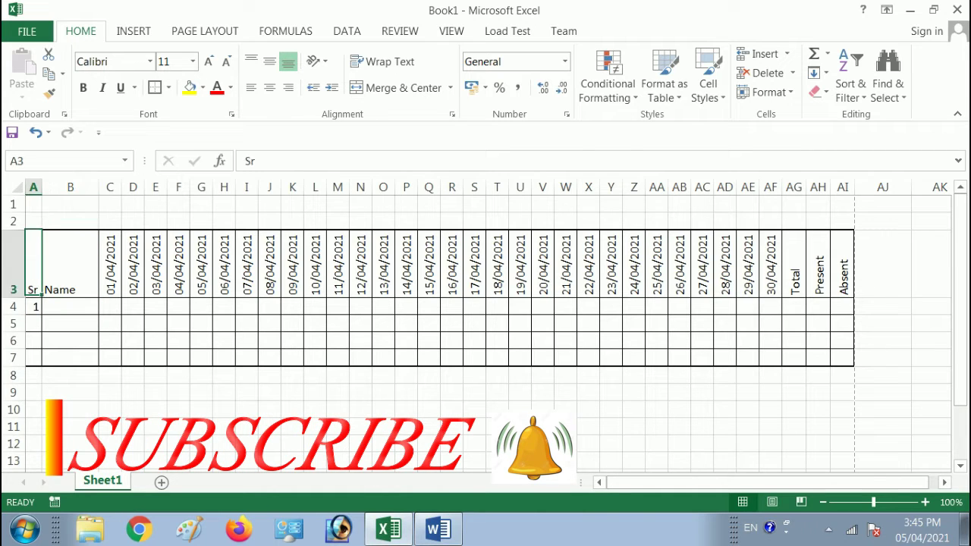
pyautogui.click(70, 323)
pyautogui.click(70, 306)
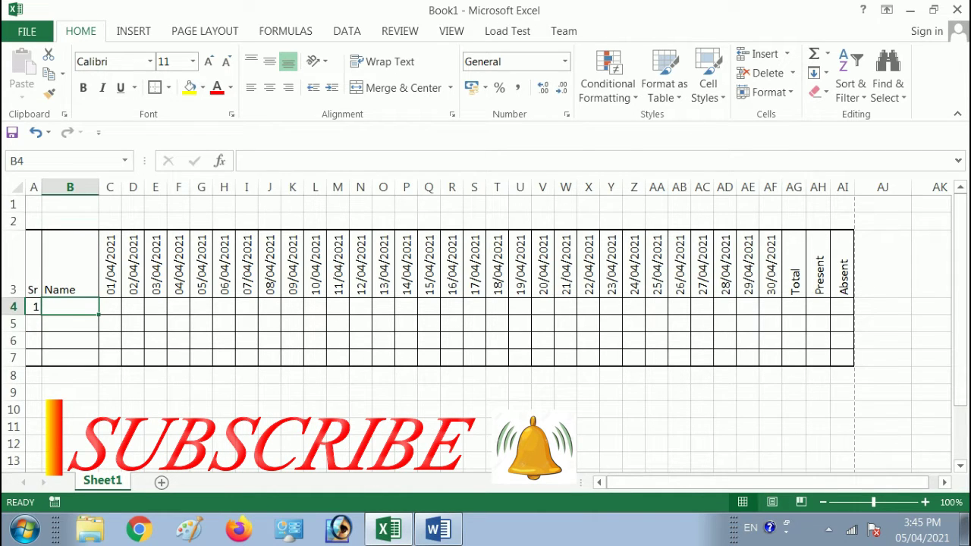
pyautogui.write('Raj')
pyautogui.press('Tab')
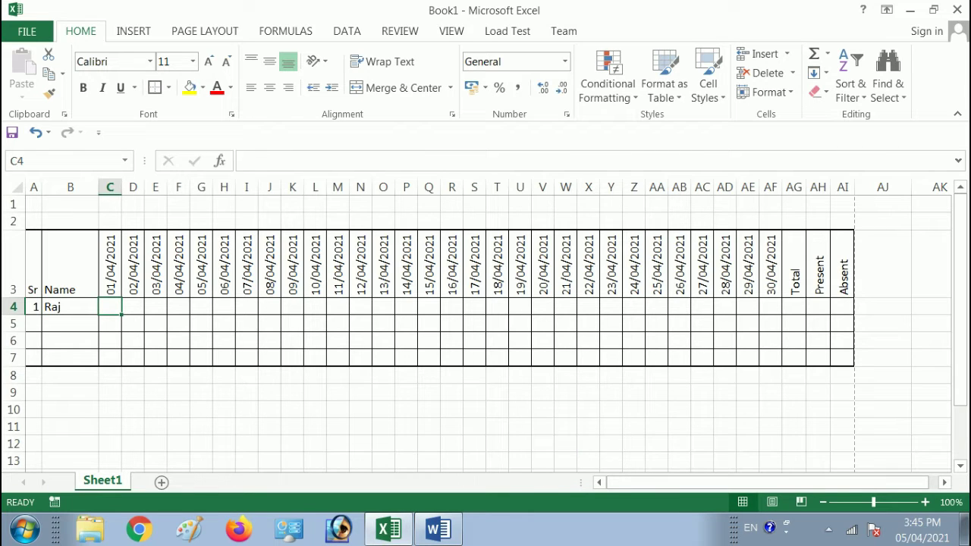
# Enter the first April marks in row 4: Y on 01/04, N on 02/04, then Y.
pyautogui.write('Y')
pyautogui.press('Tab')
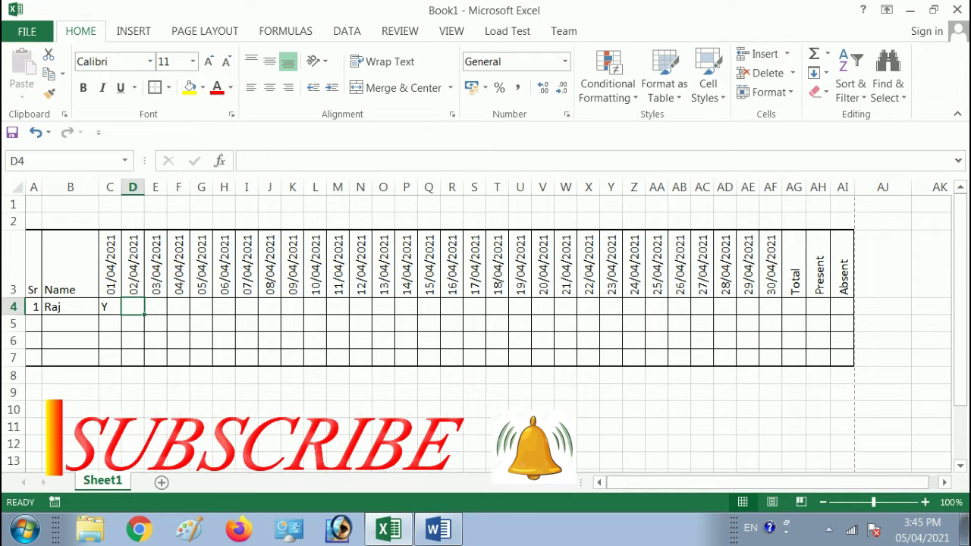
pyautogui.write('N')
pyautogui.press('Tab')
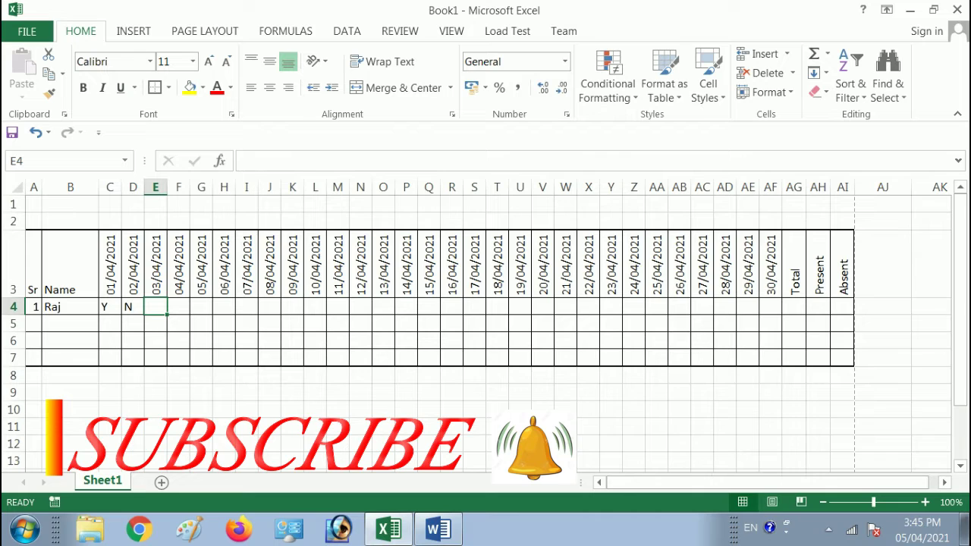
pyautogui.write('Y')
pyautogui.press('Tab')
pyautogui.write('Y')
pyautogui.press('Tab')
pyautogui.write('Y')
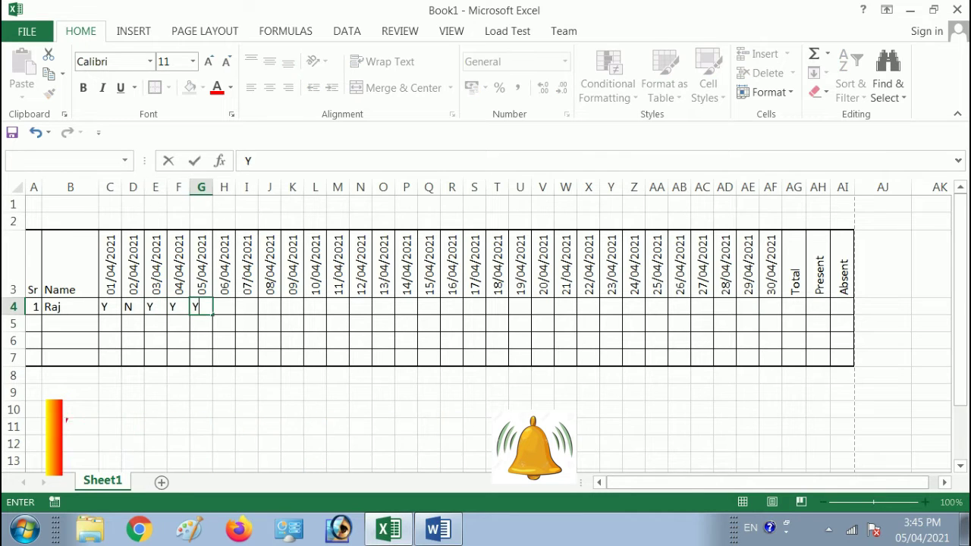
pyautogui.press('Tab')
pyautogui.press('Left')
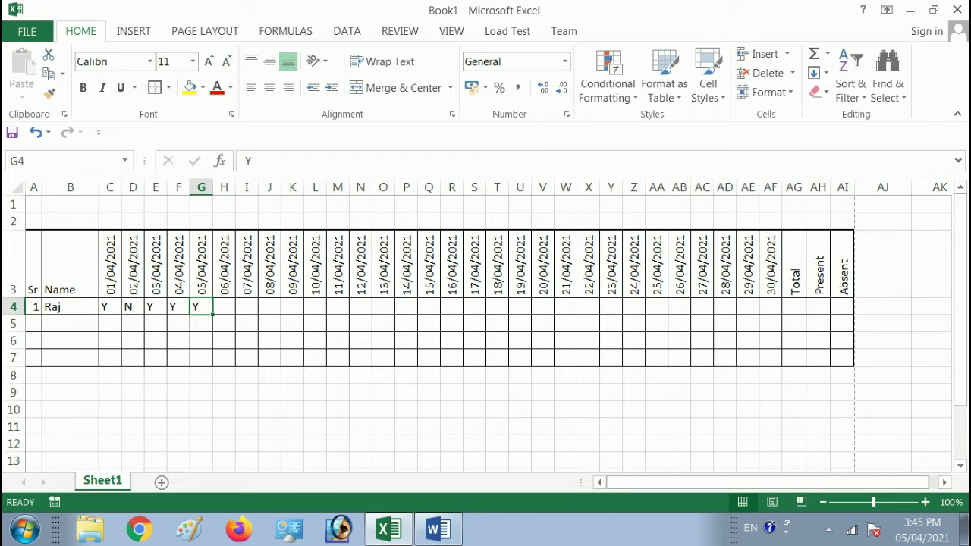
# Fill Y across the remaining April dates in row 4 with Ctrl+R.
pyautogui.hotkey('shift', 'Right')
pyautogui.hotkey('shift', 'Right')
pyautogui.hotkey('shift', 'Right')
pyautogui.hotkey('shift', 'Right')
pyautogui.hotkey('shift', 'Right')
pyautogui.hotkey('shift', 'Right')
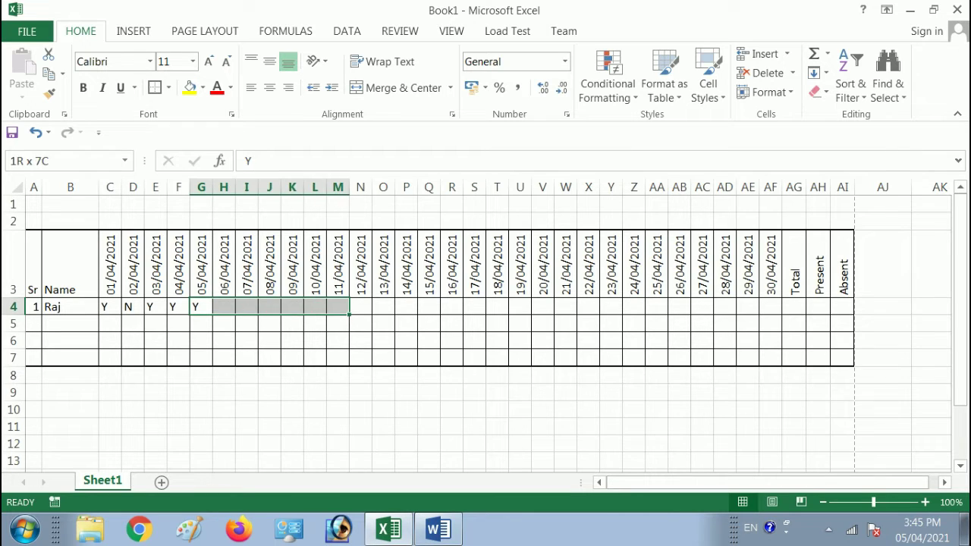
pyautogui.hotkey('shift', 'Right')
pyautogui.hotkey('shift', 'Right')
pyautogui.hotkey('shift', 'Right')
pyautogui.hotkey('shift', 'Right')
pyautogui.hotkey('shift', 'Right')
pyautogui.hotkey('shift', 'Right')
pyautogui.hotkey('shift', 'Right')
pyautogui.hotkey('shift', 'Right')
pyautogui.hotkey('shift', 'Right')
pyautogui.hotkey('shift', 'Right')
pyautogui.hotkey('shift', 'Right')
pyautogui.hotkey('shift', 'Right')
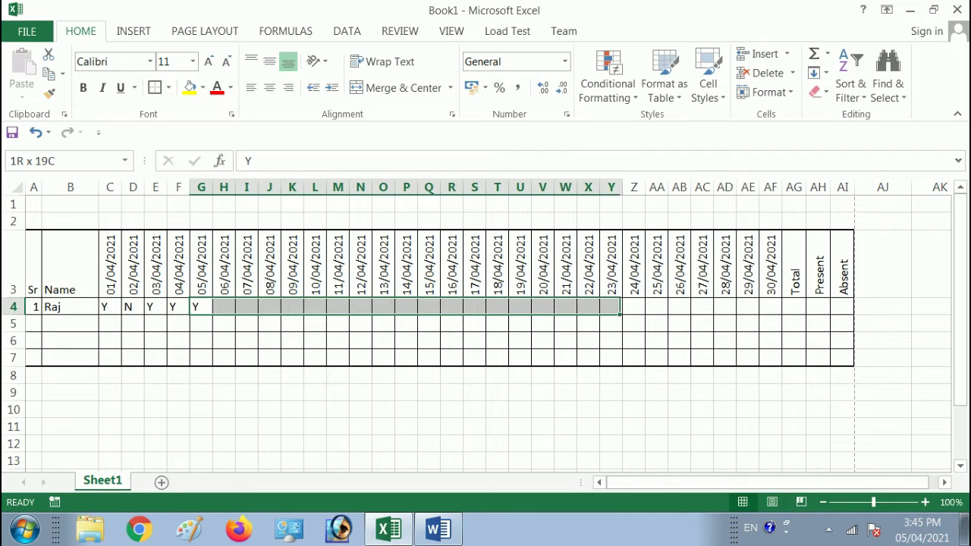
pyautogui.hotkey('shift', 'Right')
pyautogui.hotkey('shift', 'Right')
pyautogui.hotkey('shift', 'Right')
pyautogui.hotkey('shift', 'Right')
pyautogui.hotkey('shift', 'Right')
pyautogui.hotkey('shift', 'Right')
pyautogui.hotkey('shift', 'Right')
pyautogui.hotkey('shift', 'Right')
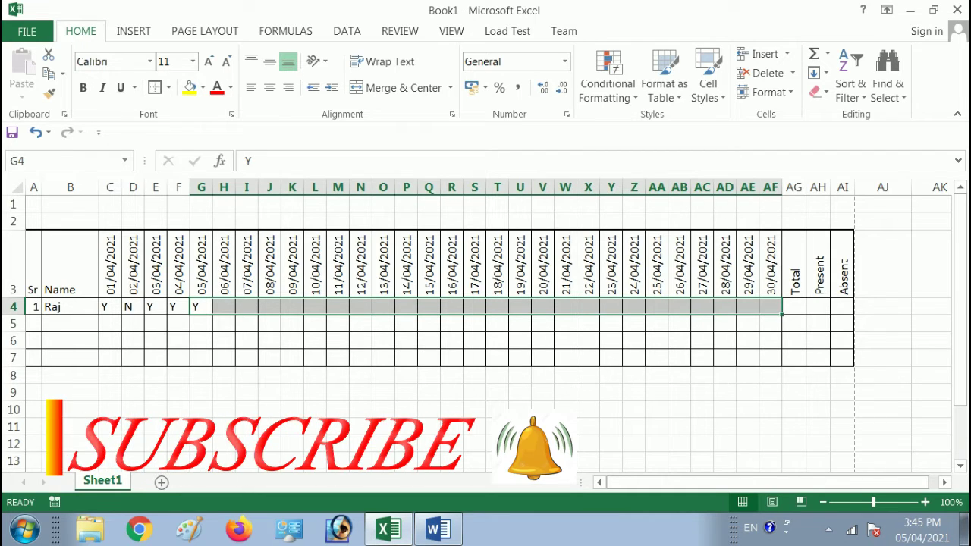
pyautogui.hotkey('ctrl', 'r')
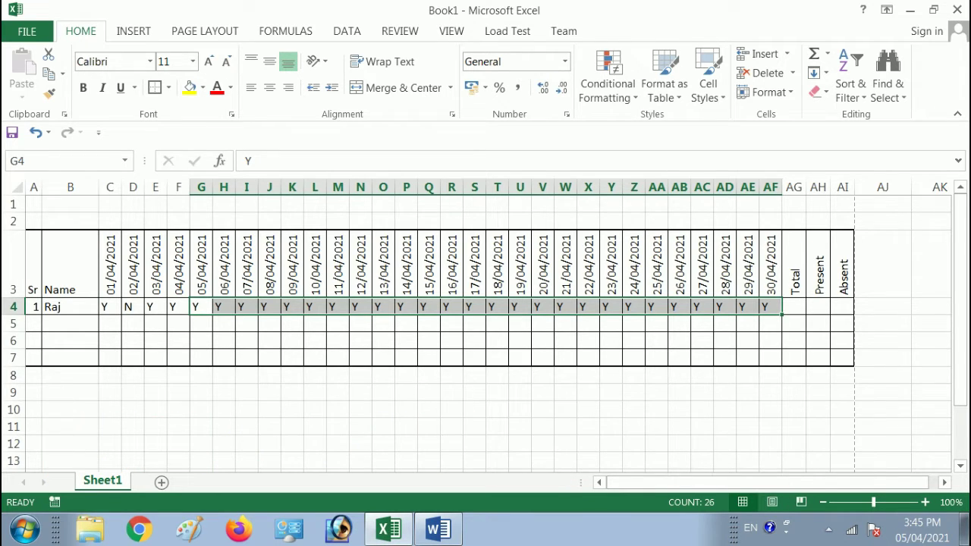
# Change the marks for 12/04, 17/04 and 22/04 to N.
pyautogui.click(361, 306)
pyautogui.write('N')
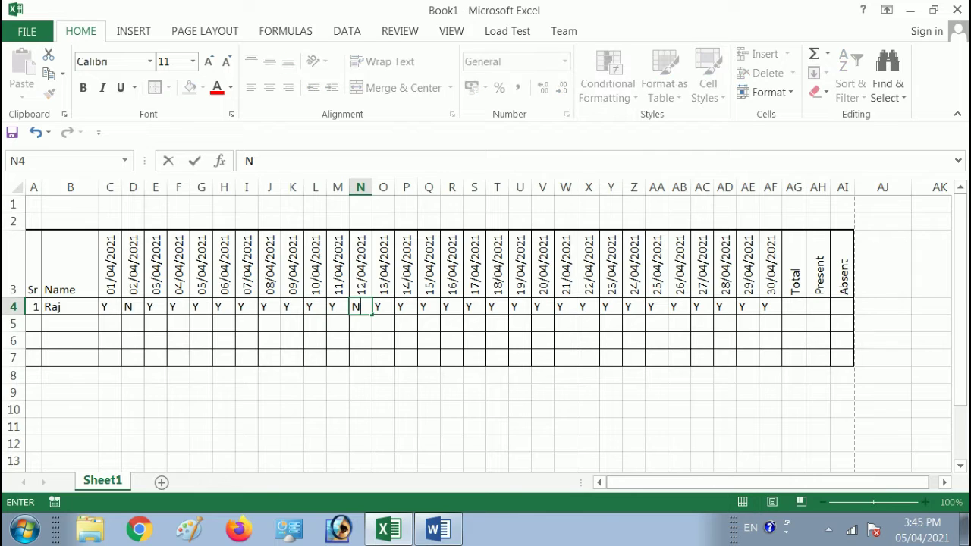
pyautogui.press('Right')
pyautogui.press('Right')
pyautogui.press('Right')
pyautogui.press('Right')
pyautogui.press('Right')
pyautogui.write('N')
pyautogui.press('Right')
pyautogui.press('Right')
pyautogui.press('Right')
pyautogui.press('Right')
pyautogui.press('Right')
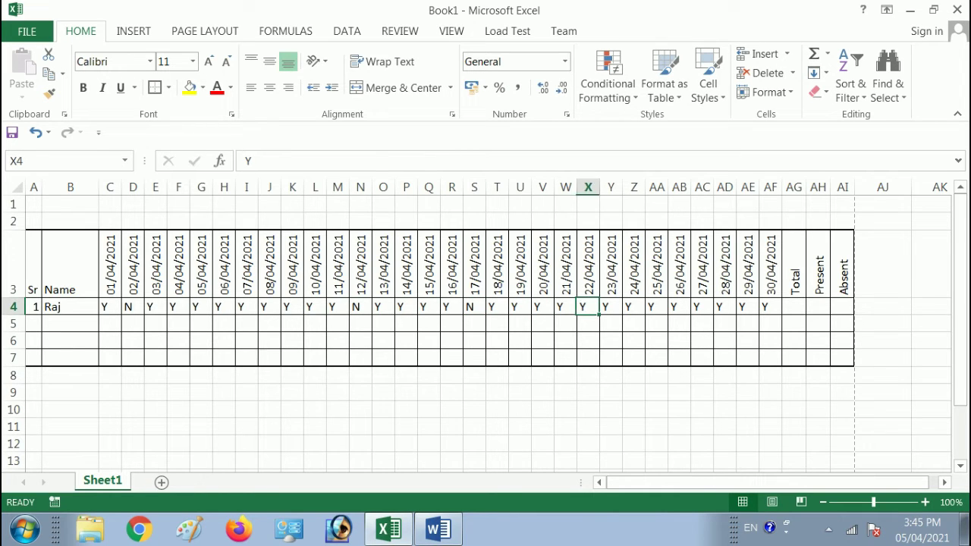
pyautogui.write('N')
pyautogui.press('Right')
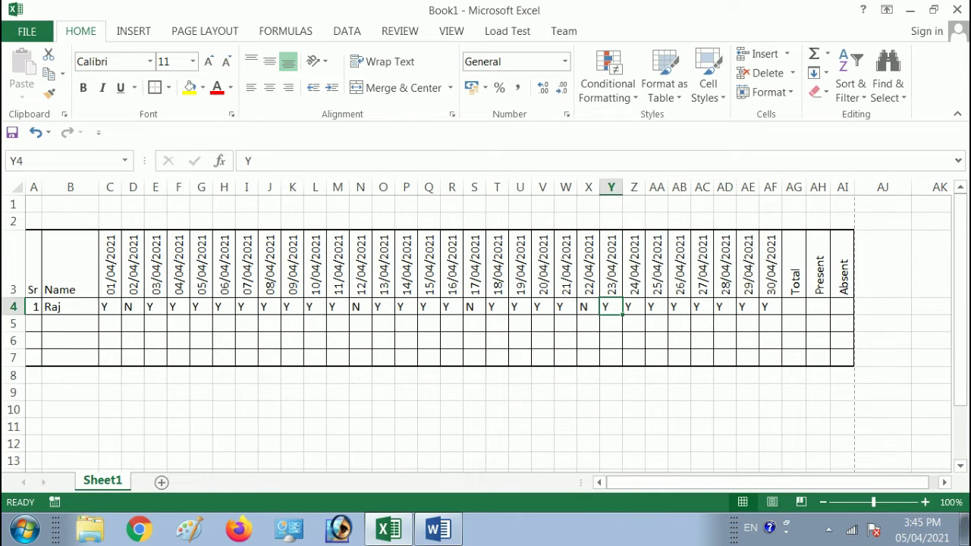
pyautogui.press('Left')
pyautogui.press('Left')
pyautogui.press('Left')
pyautogui.press('Left')
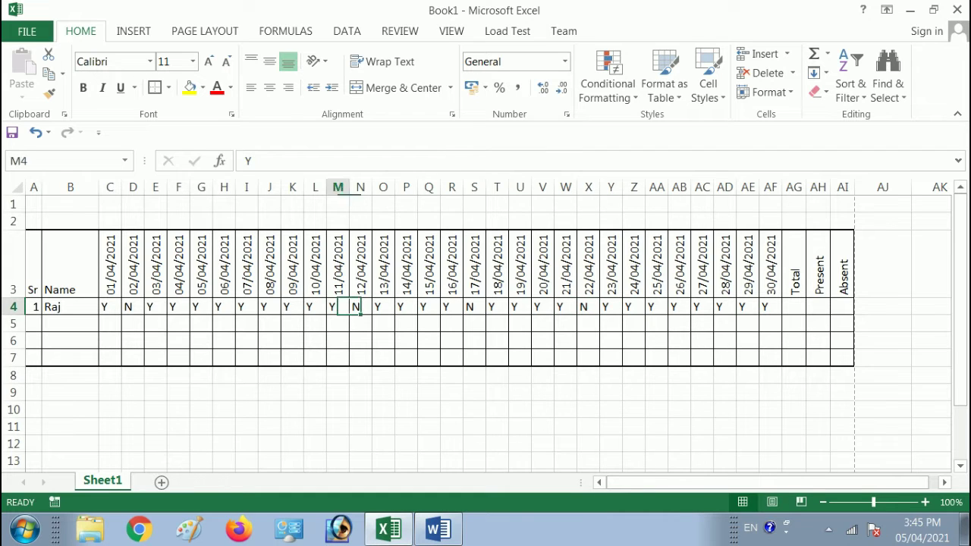
pyautogui.press('Left')
pyautogui.press('Left')
pyautogui.press('Left')
pyautogui.press('Right')
pyautogui.press('Right')
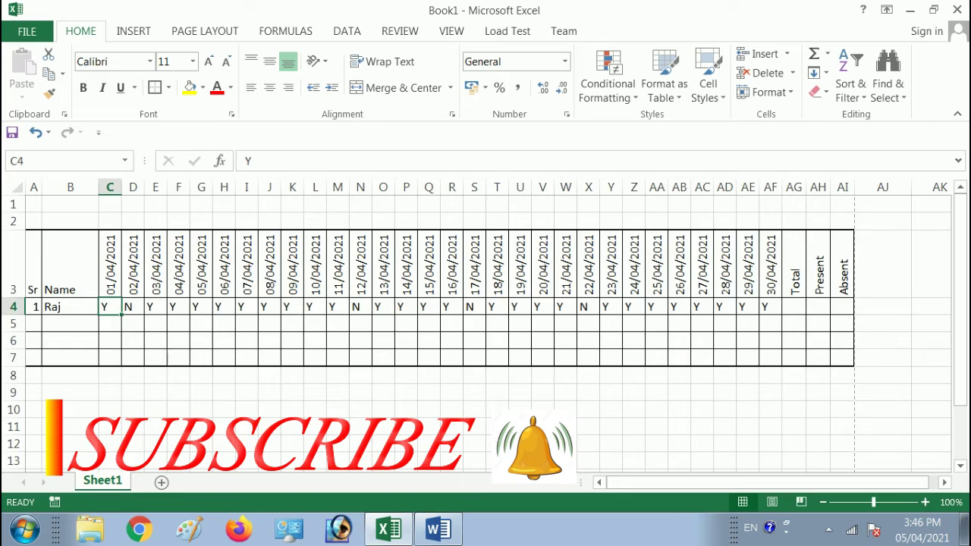
# Centre the marks in C4:AI7 both horizontally and vertically (Middle Align and Center).
pyautogui.keyDown('ctrl'); pyautogui.scroll(1, 485, 326); pyautogui.keyUp('ctrl')
pyautogui.keyDown('ctrl'); pyautogui.scroll(2, 485, 326); pyautogui.keyUp('ctrl')
pyautogui.keyDown('ctrl'); pyautogui.scroll(1, 485, 327); pyautogui.keyUp('ctrl')
pyautogui.keyDown('ctrl'); pyautogui.scroll(2, 485, 326); pyautogui.keyUp('ctrl')
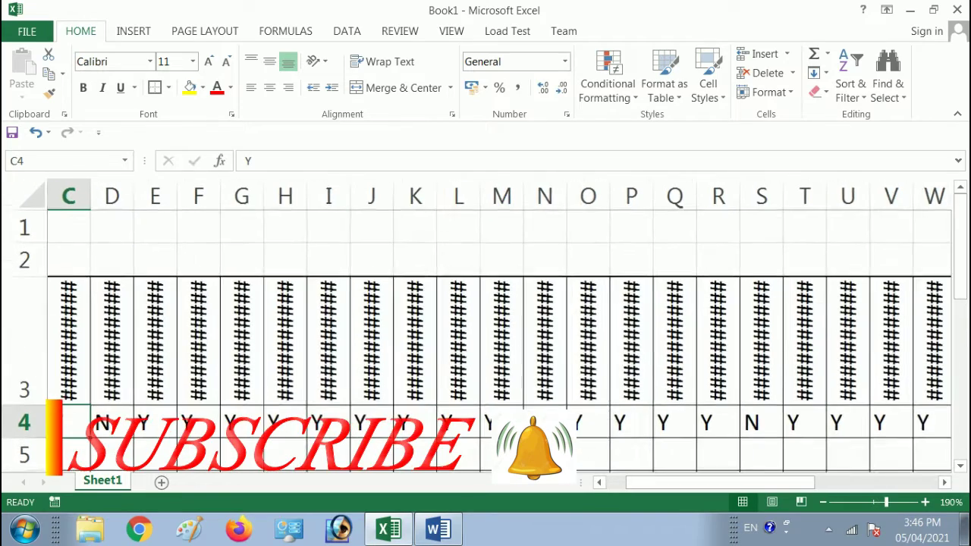
pyautogui.scroll(-3, 486, 326)
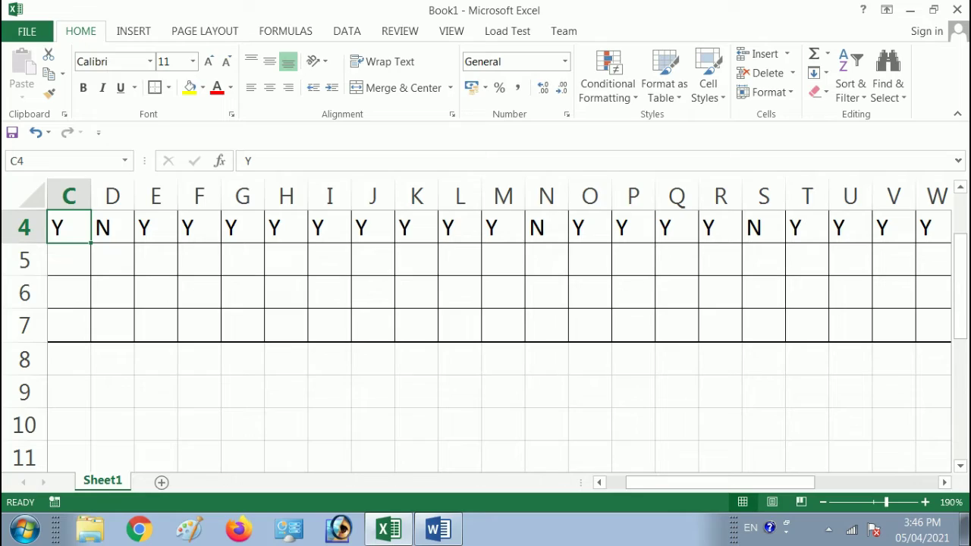
pyautogui.scroll(3, 486, 326)
pyautogui.keyDown('ctrl'); pyautogui.scroll(-2, 485, 326); pyautogui.keyUp('ctrl')
pyautogui.keyDown('ctrl'); pyautogui.scroll(-1, 485, 326); pyautogui.keyUp('ctrl')
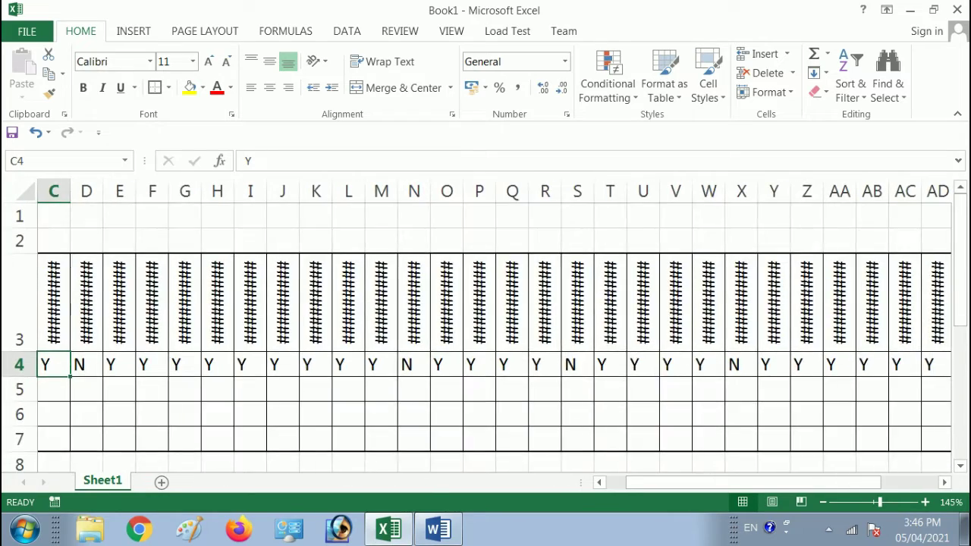
pyautogui.keyDown('ctrl'); pyautogui.scroll(-2, 485, 326); pyautogui.keyUp('ctrl')
pyautogui.keyDown('ctrl'); pyautogui.scroll(-1, 486, 326); pyautogui.keyUp('ctrl')
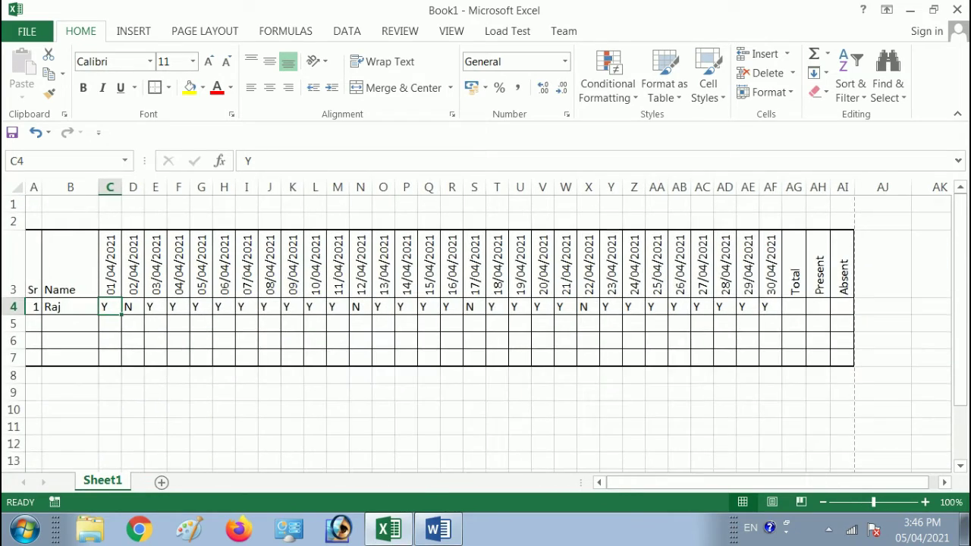
pyautogui.moveTo(110, 306)
pyautogui.mouseDown()
pyautogui.moveTo(269, 357)
pyautogui.moveTo(841, 357)
pyautogui.mouseUp()
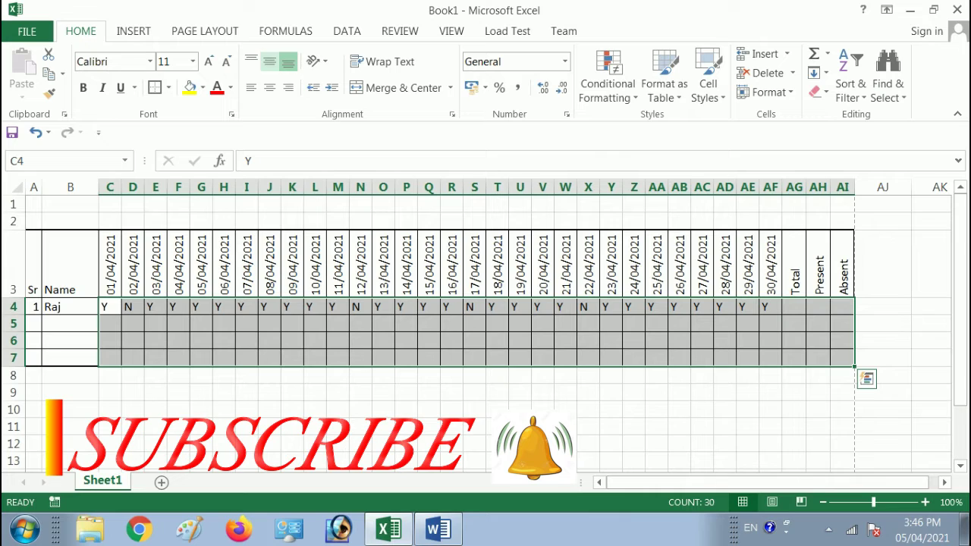
pyautogui.click(270, 61)
pyautogui.click(269, 87)
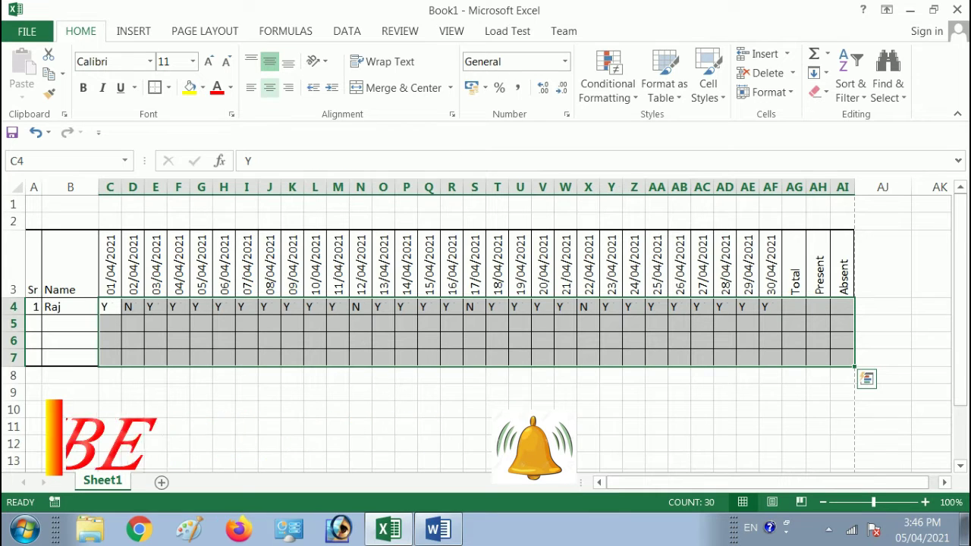
pyautogui.click(269, 87)
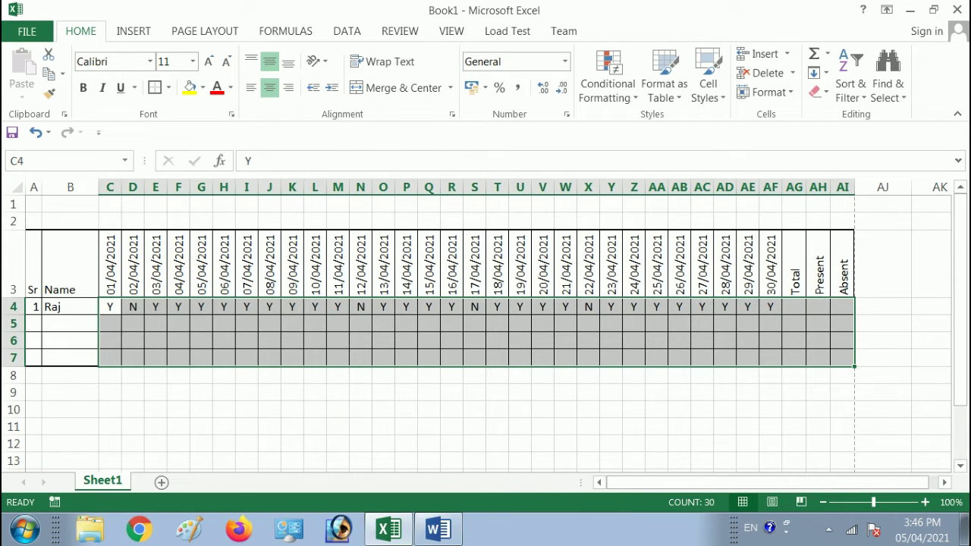
pyautogui.click(794, 306)
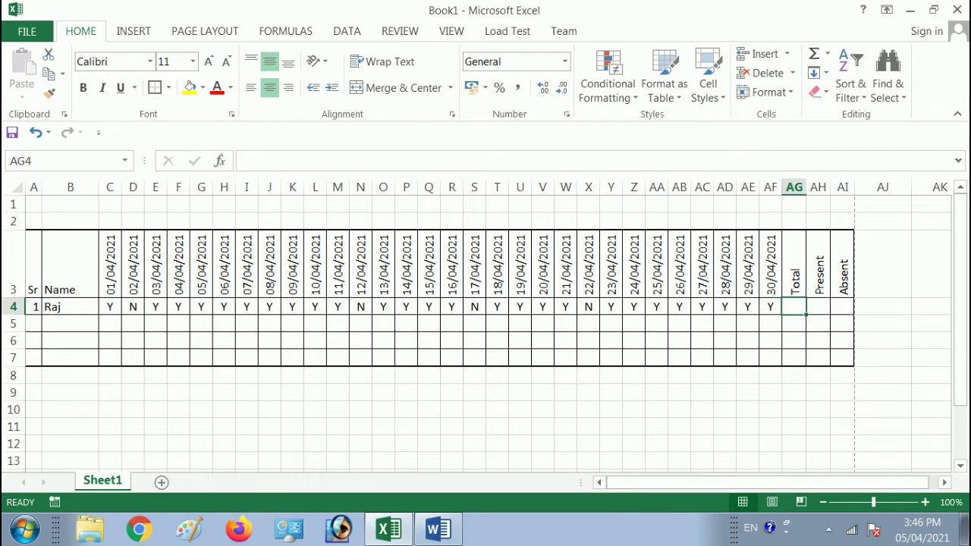
# Enter =COUNTA(C4:AF4) in AG4 so the Total shows 30.
pyautogui.write('=')
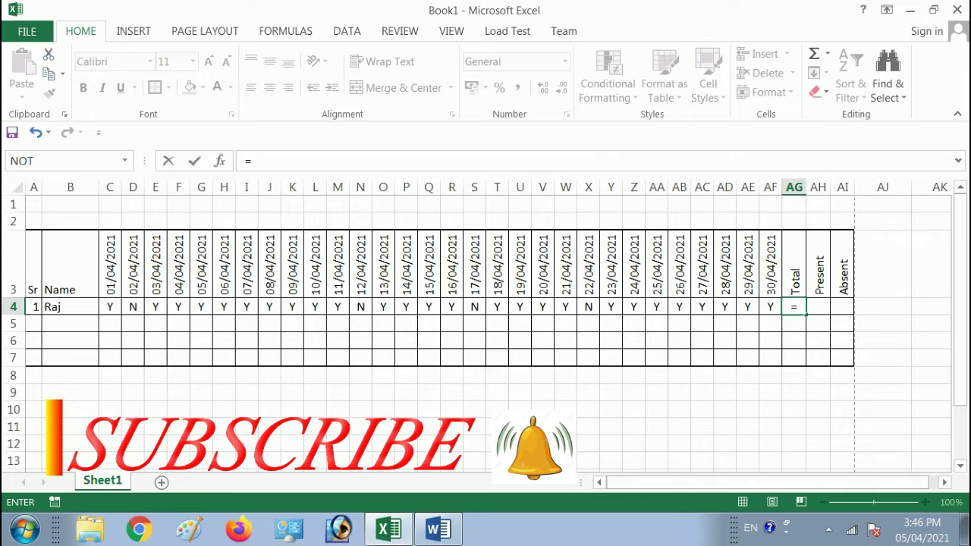
pyautogui.write('COUNT')
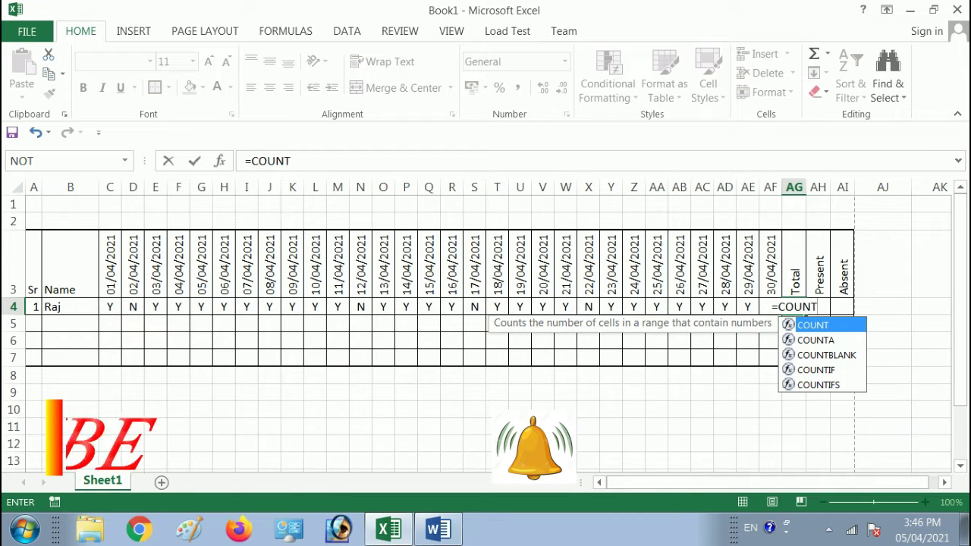
pyautogui.write('A')
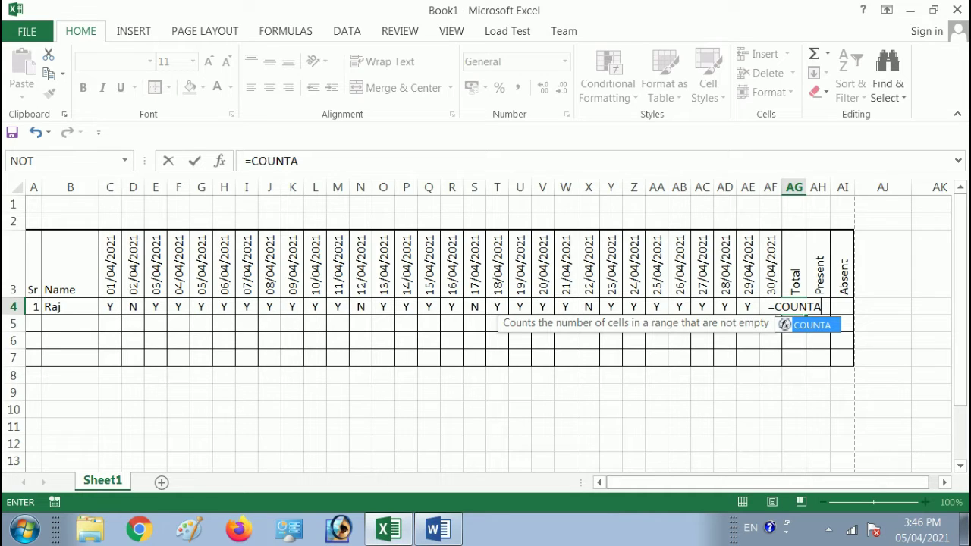
pyautogui.write('(')
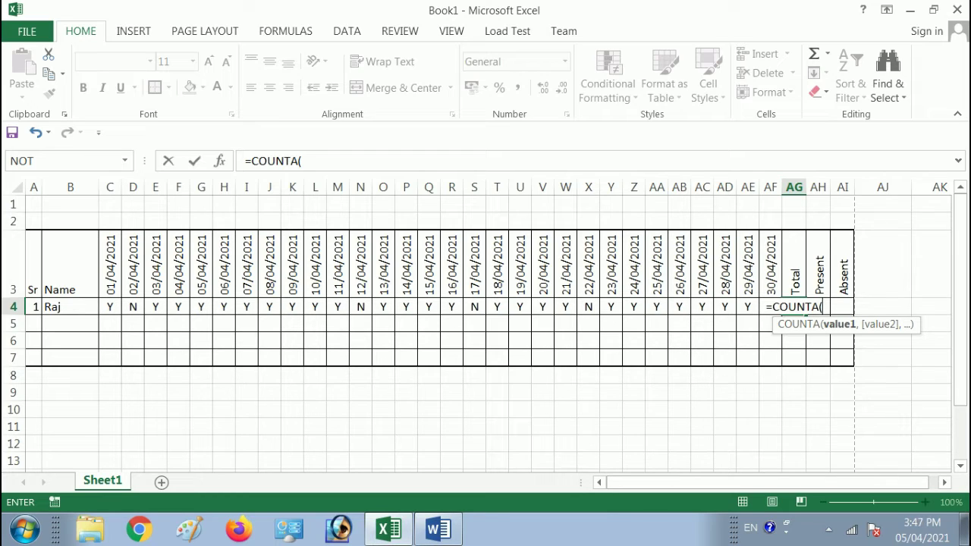
pyautogui.moveTo(110, 306); pyautogui.dragTo(770, 306)
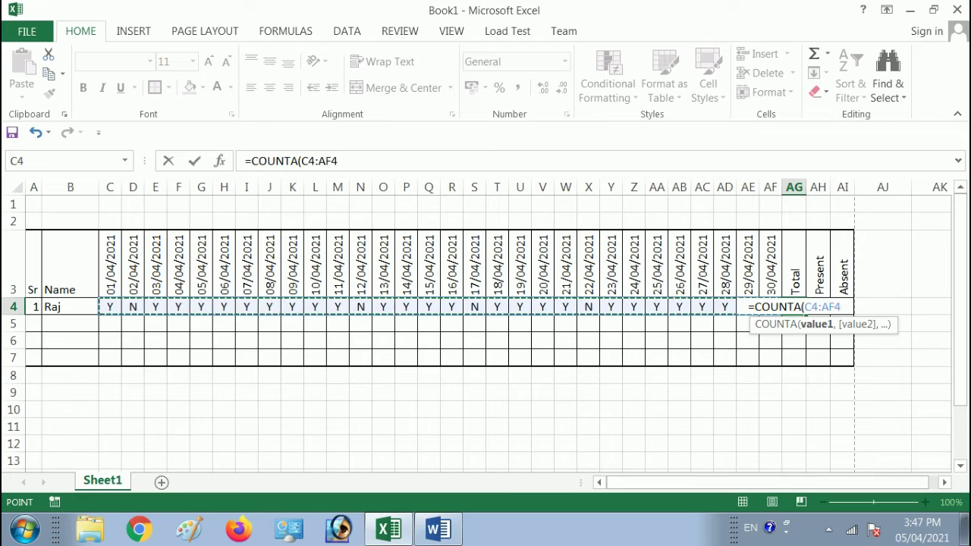
pyautogui.press('Return')
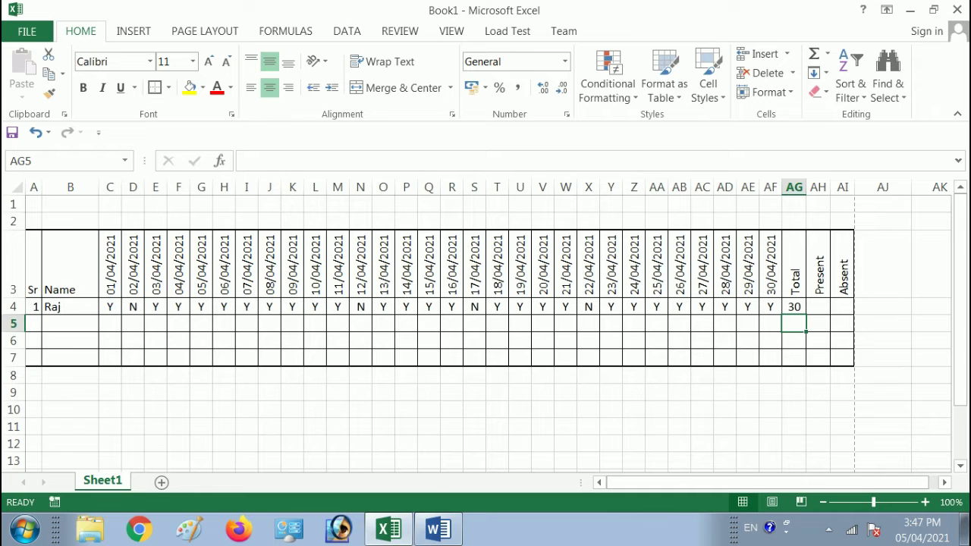
pyautogui.click(474, 186)
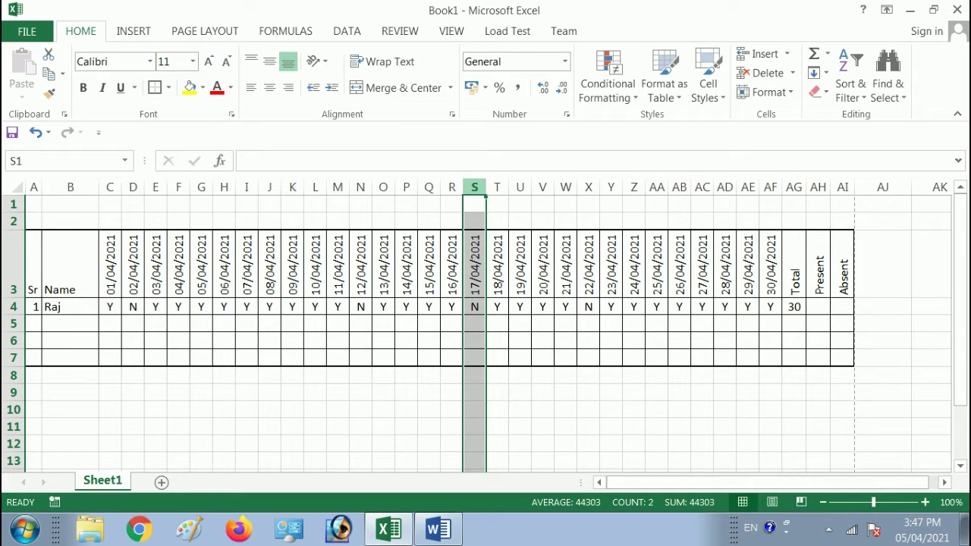
pyautogui.hotkey('ctrl', '-')
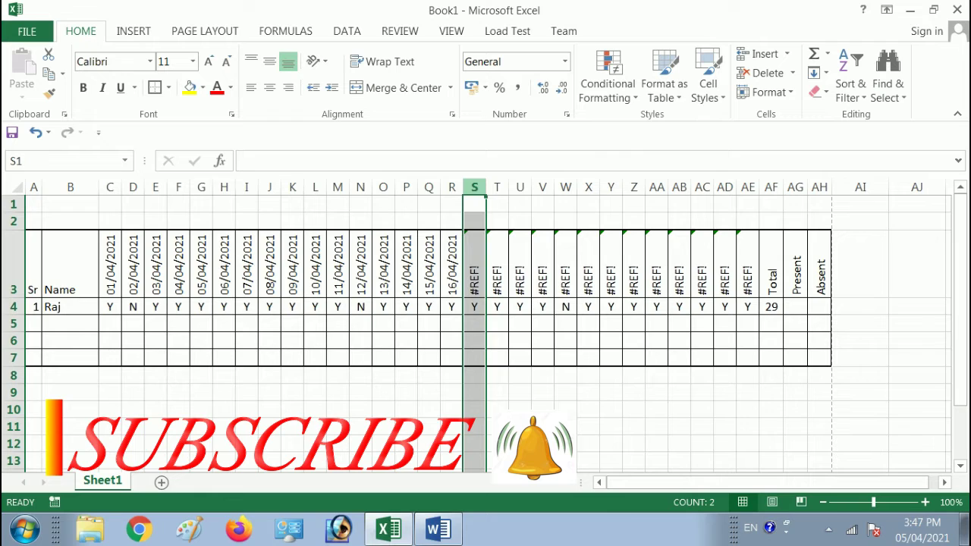
pyautogui.hotkey('ctrl', 'z')
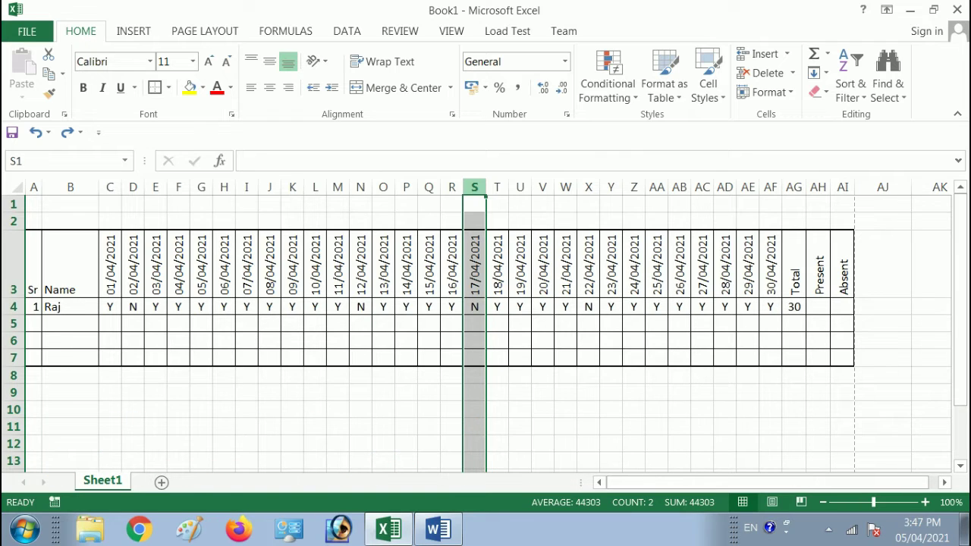
pyautogui.press('Left')
pyautogui.press('Left')
pyautogui.press('Left')
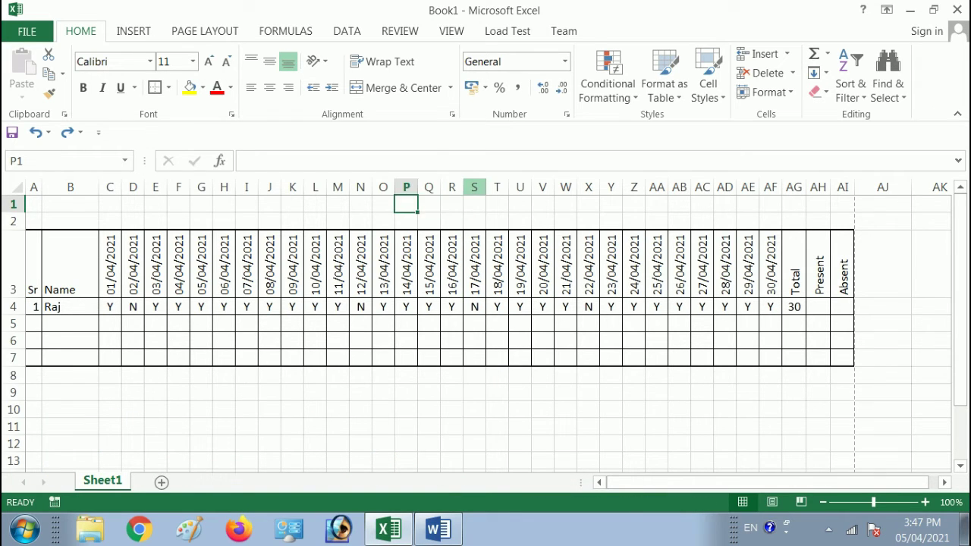
pyautogui.press('Left')
pyautogui.press('Left')
pyautogui.press('Left')
pyautogui.press('Down')
pyautogui.press('Left')
pyautogui.press('Left')
pyautogui.press('Down')
pyautogui.press('Down')
pyautogui.press('Left')
pyautogui.press('Left')
pyautogui.press('Down')
pyautogui.press('Left')
pyautogui.press('Left')
pyautogui.press('Left')
pyautogui.press('Up')
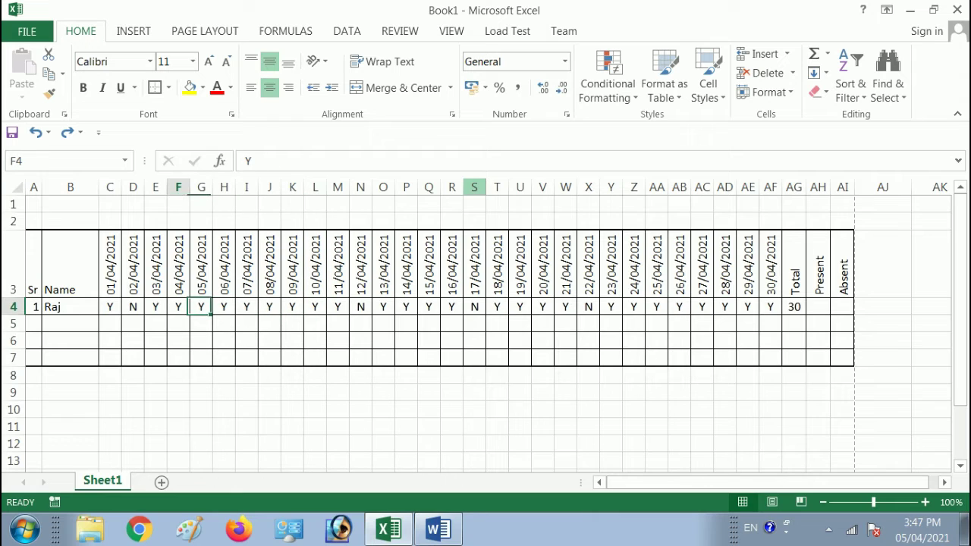
pyautogui.press('Left')
pyautogui.press('Left')
pyautogui.press('Left')
pyautogui.hotkey('shift', 'Down')
pyautogui.hotkey('shift', 'Down')
pyautogui.hotkey('shift', 'Down')
pyautogui.hotkey('shift', 'Up')
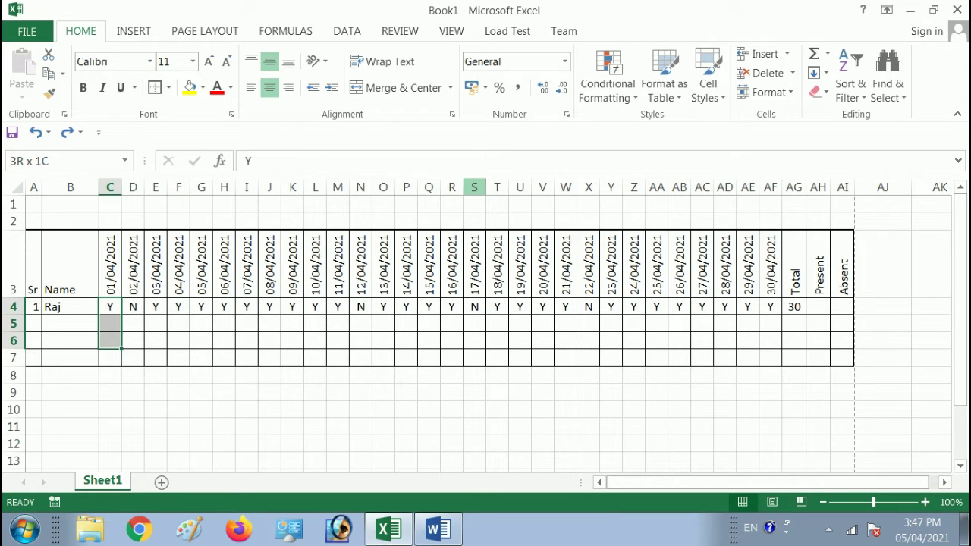
pyautogui.hotkey('shift', 'Down')
pyautogui.hotkey('shift', 'Right')
pyautogui.hotkey('shift', 'Right')
pyautogui.hotkey('shift', 'Right')
pyautogui.hotkey('shift', 'Right')
pyautogui.hotkey('shift', 'Right')
pyautogui.hotkey('shift', 'Right')
pyautogui.hotkey('shift', 'Right')
pyautogui.hotkey('shift', 'Right')
pyautogui.hotkey('shift', 'Right')
pyautogui.hotkey('shift', 'Right')
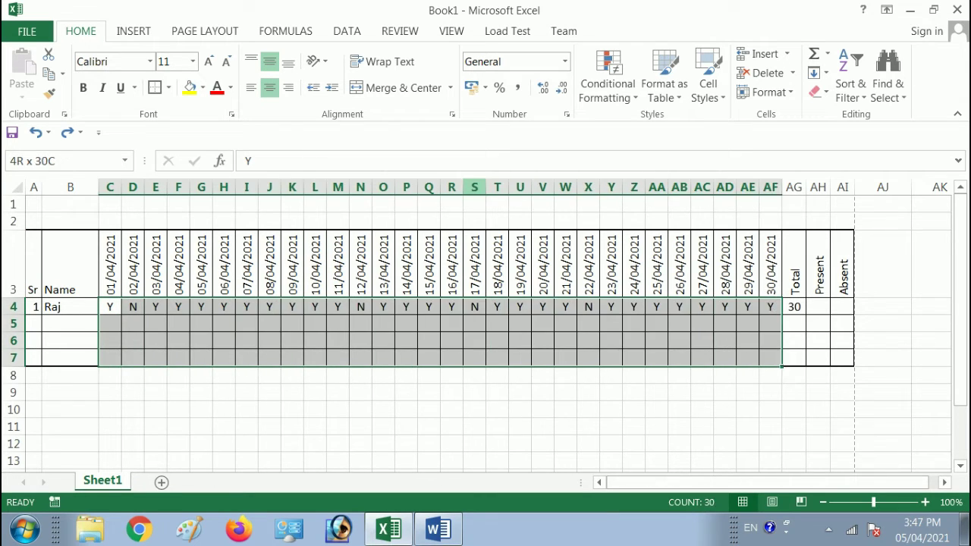
pyautogui.hotkey('shift', 'Right')
pyautogui.hotkey('shift', 'Left')
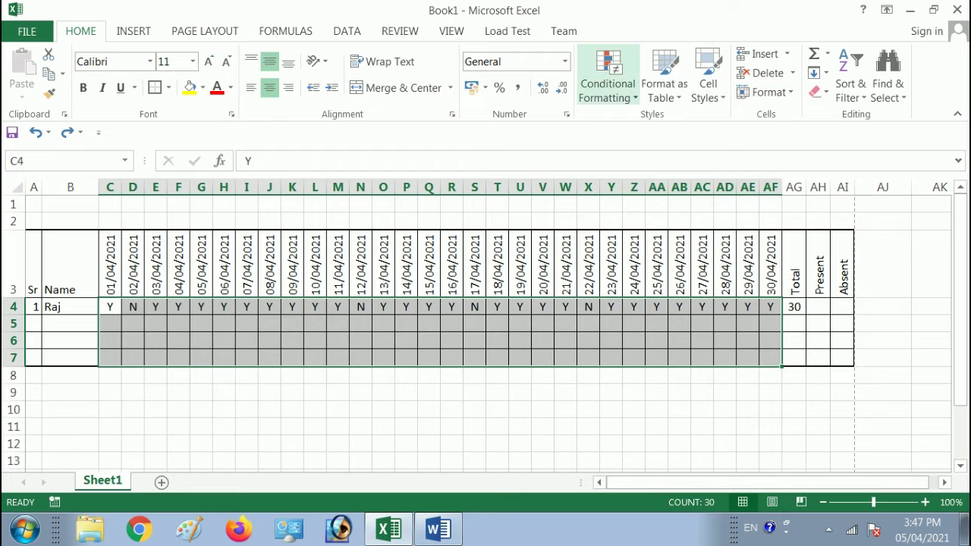
# Add an Equal To rule giving Y cells Light Red Fill with Dark Red Text.
pyautogui.click(607, 83)
pyautogui.moveTo(668, 125)
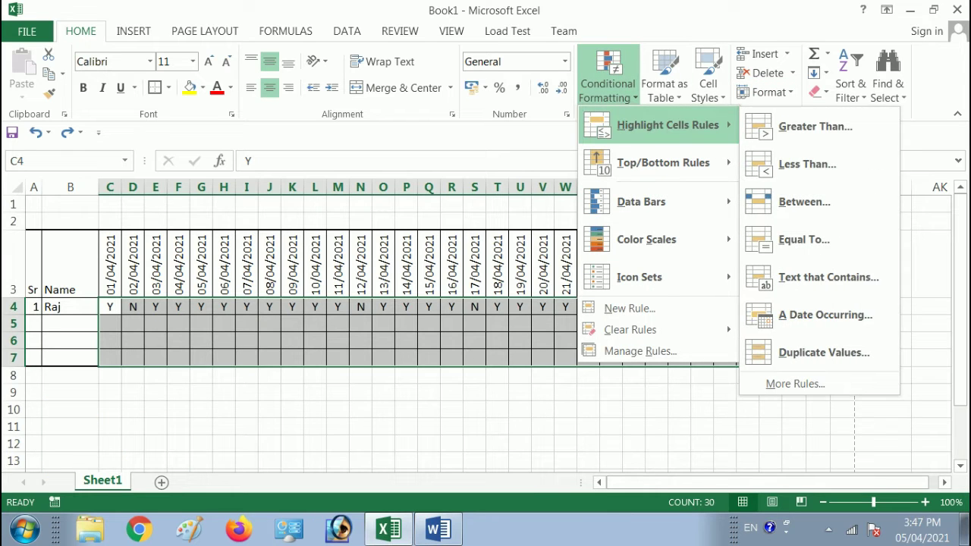
pyautogui.click(804, 239)
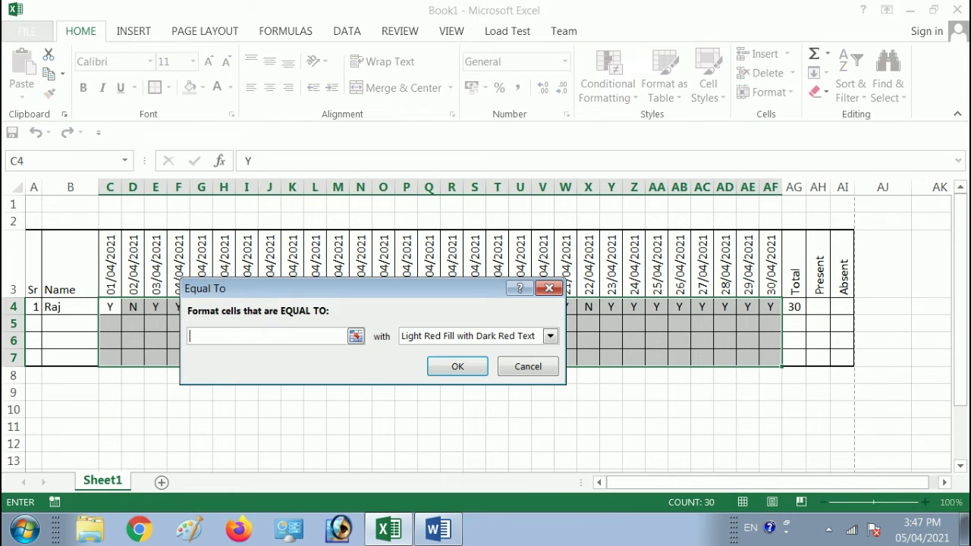
pyautogui.write('Y')
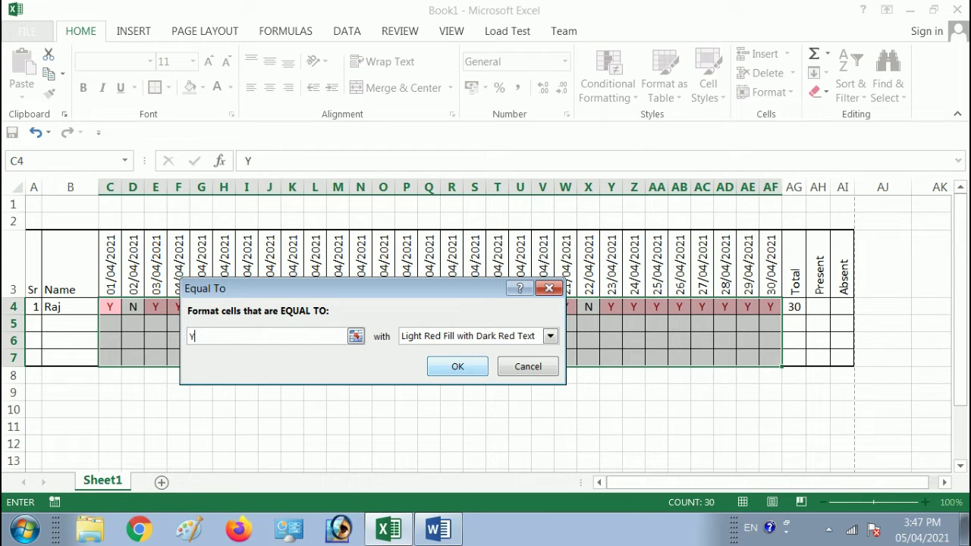
pyautogui.click(457, 366)
pyautogui.click(383, 375)
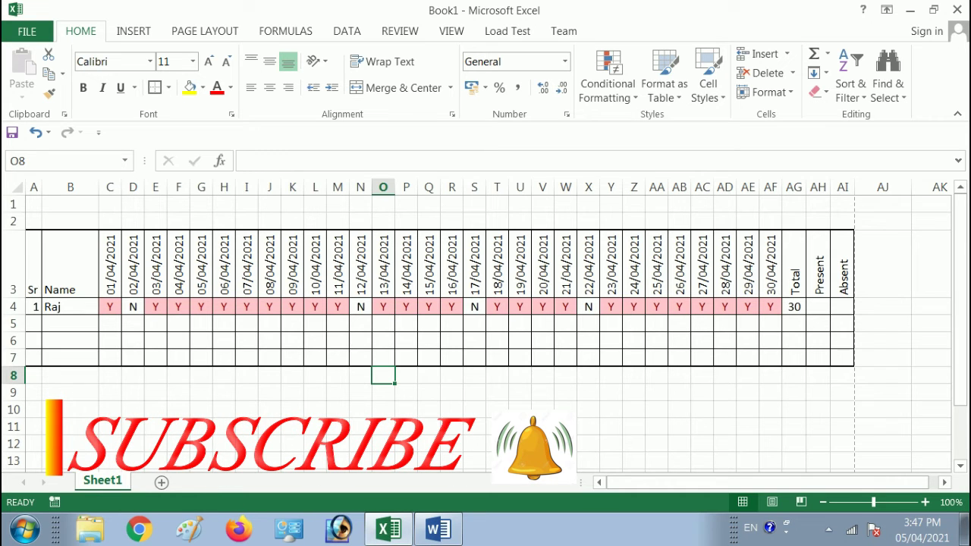
# Reselect the attendance grid starting from C4.
pyautogui.press('Up')
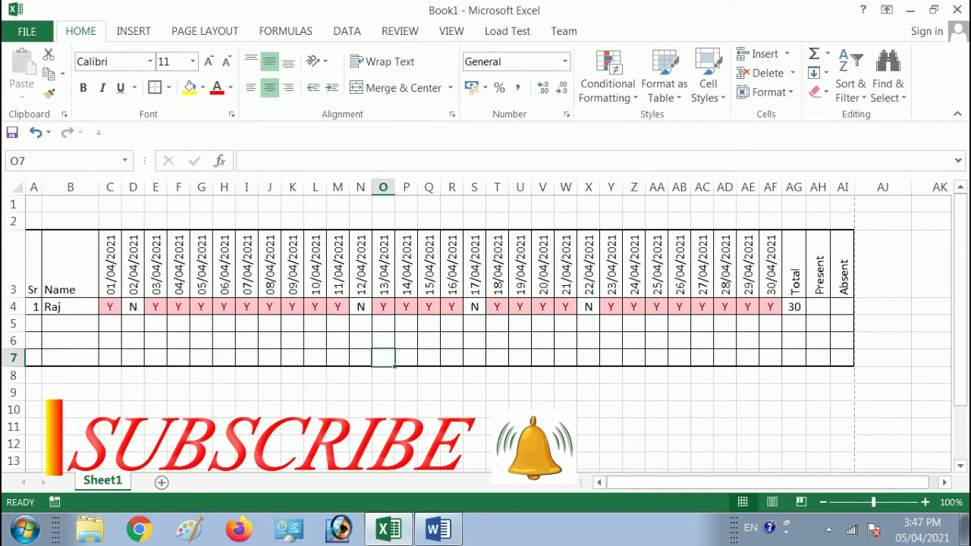
pyautogui.press('Up')
pyautogui.press('Up')
pyautogui.press('Up')
pyautogui.press('Left')
pyautogui.press('Left')
pyautogui.press('Left')
pyautogui.press('Left')
pyautogui.press('Left')
pyautogui.press('Left')
pyautogui.press('Left')
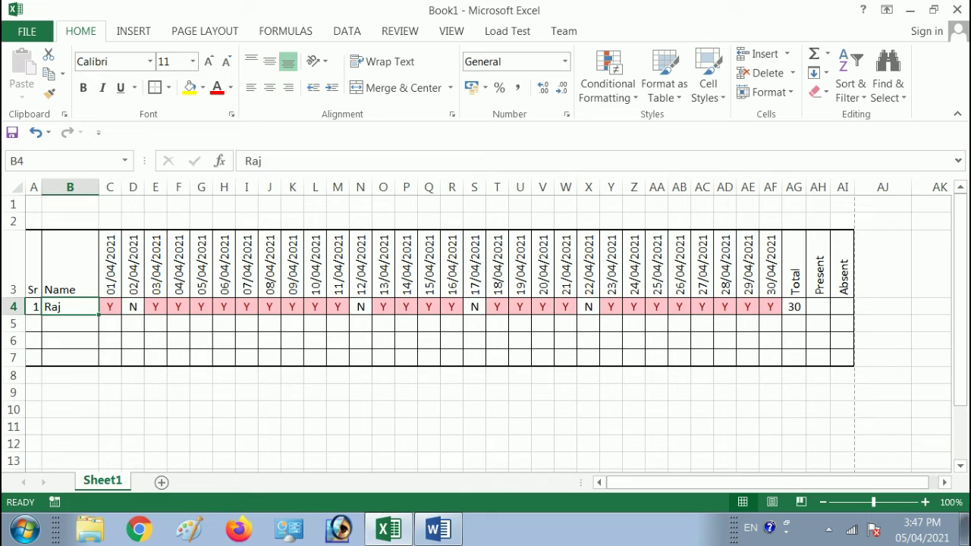
pyautogui.press('Right')
pyautogui.hotkey('shift', 'Down')
pyautogui.hotkey('shift', 'Down')
pyautogui.hotkey('shift', 'Down')
pyautogui.hotkey('shift', 'Right')
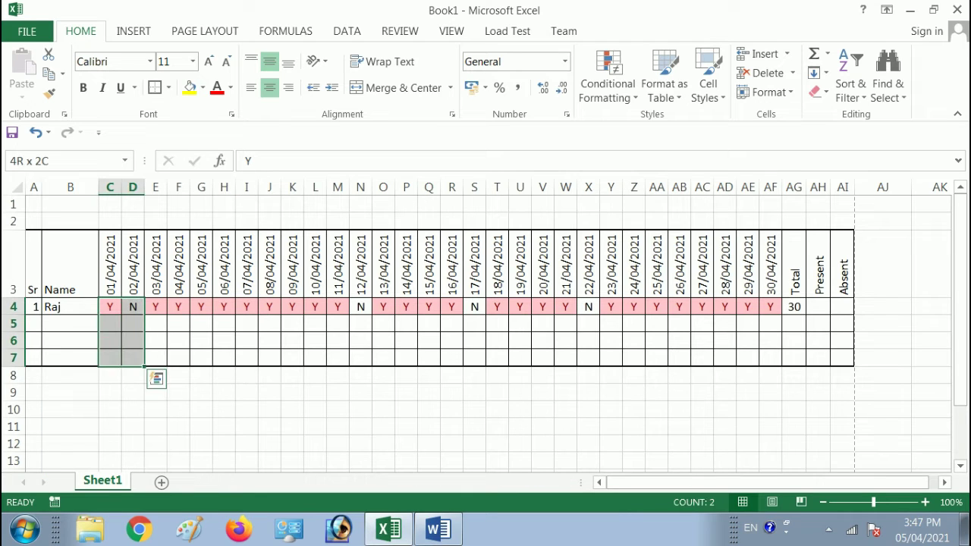
pyautogui.hotkey('shift', 'Right')
pyautogui.hotkey('shift', 'Right')
pyautogui.hotkey('shift', 'Right')
pyautogui.hotkey('shift', 'Right')
pyautogui.hotkey('shift', 'Right')
pyautogui.hotkey('shift', 'Right')
pyautogui.hotkey('shift', 'Right')
pyautogui.hotkey('shift', 'Right')
pyautogui.hotkey('shift', 'Right')
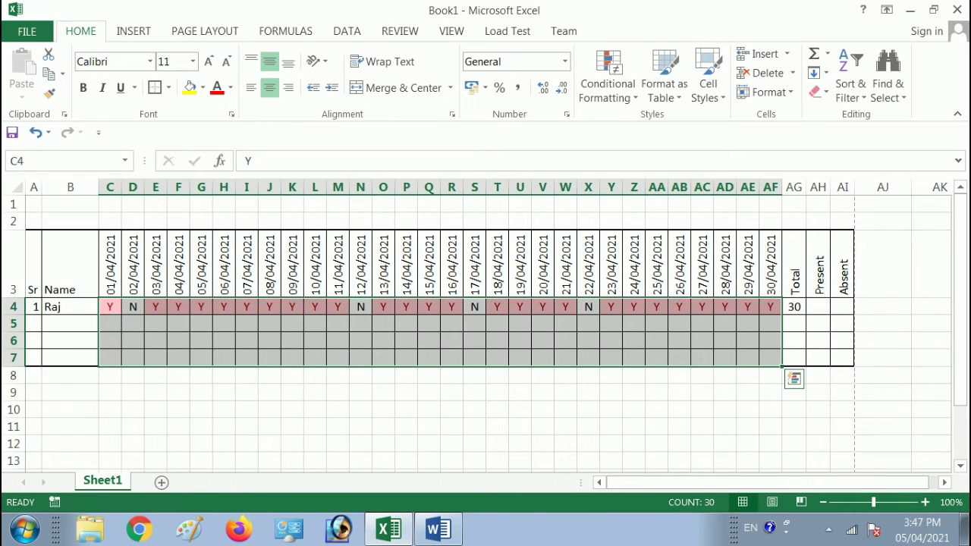
# Add a second Equal To rule giving N cells Light Red Fill with Dark Red Text.
pyautogui.click(607, 84)
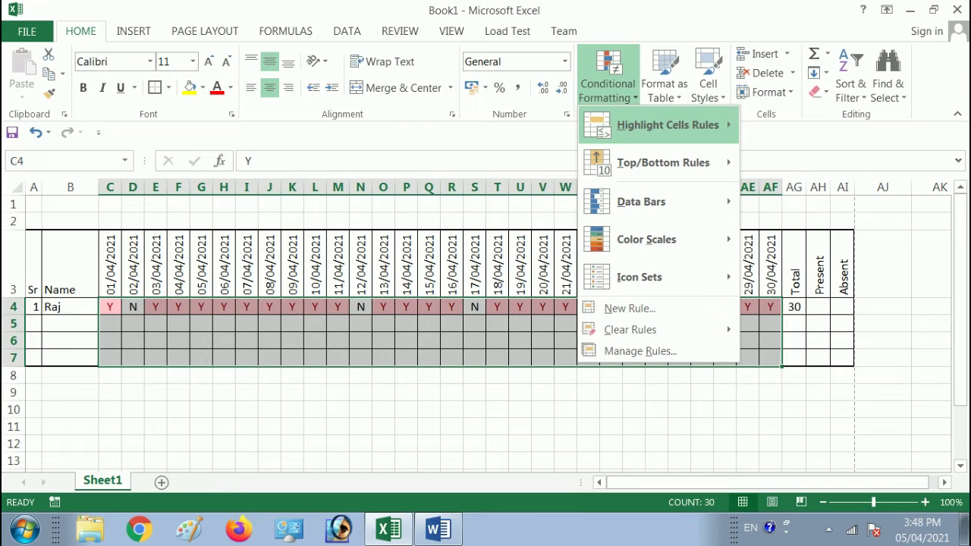
pyautogui.moveTo(667, 125)
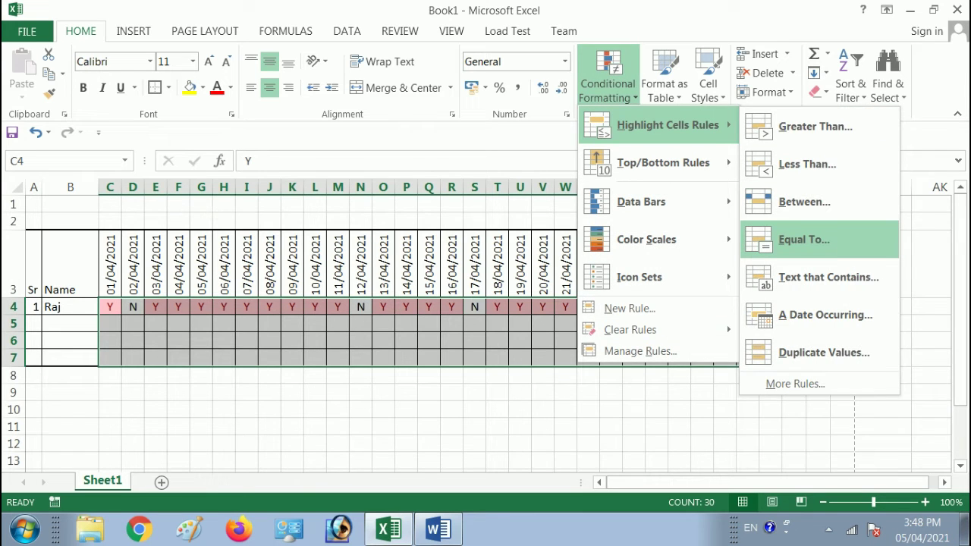
pyautogui.click(804, 239)
pyautogui.write('N')
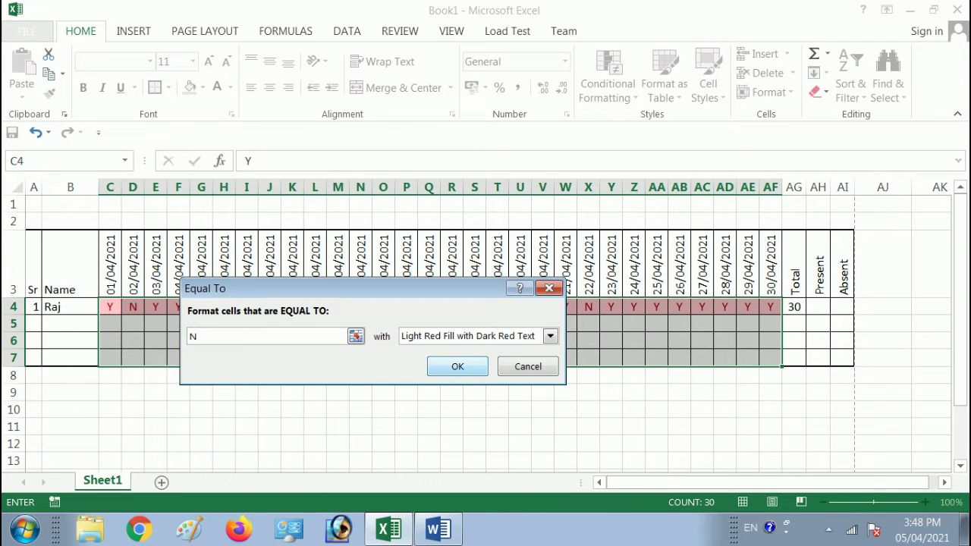
pyautogui.press('Return')
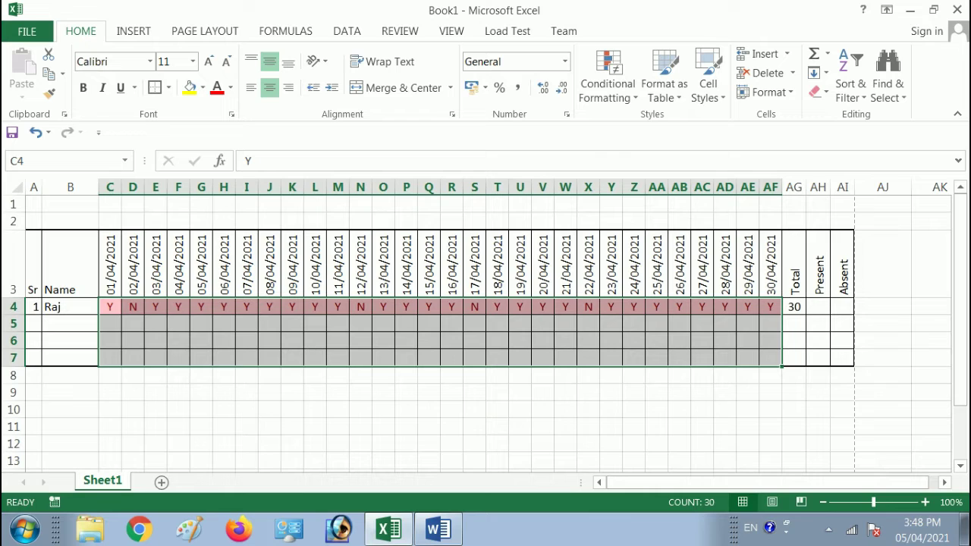
pyautogui.click(607, 84)
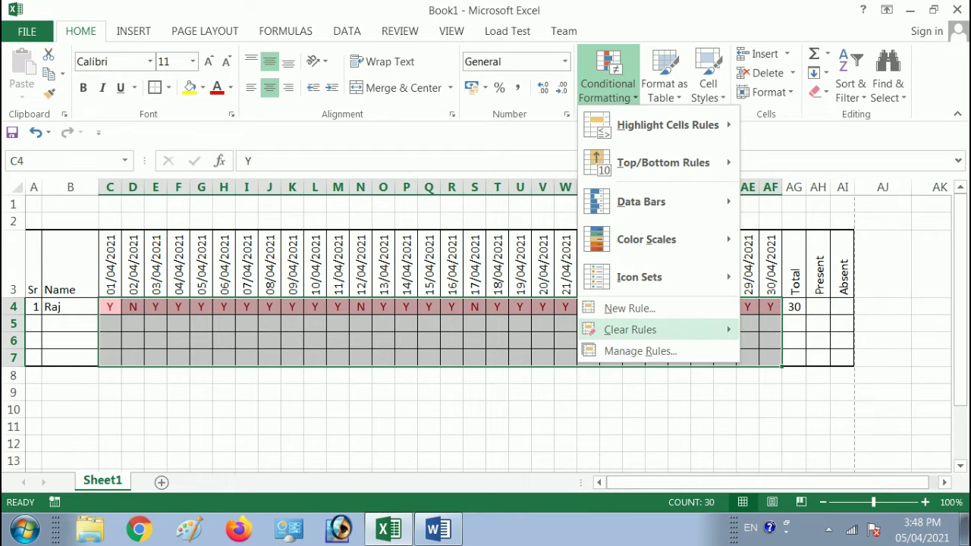
pyautogui.moveTo(629, 329)
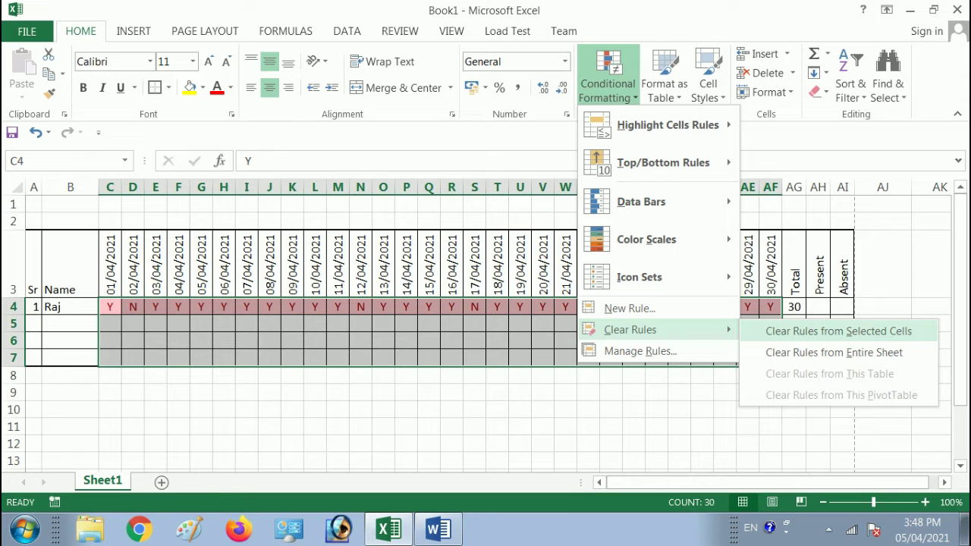
# Clear the selected cells' rules and add one Equal To rule shading only N marks light red.
pyautogui.click(838, 331)
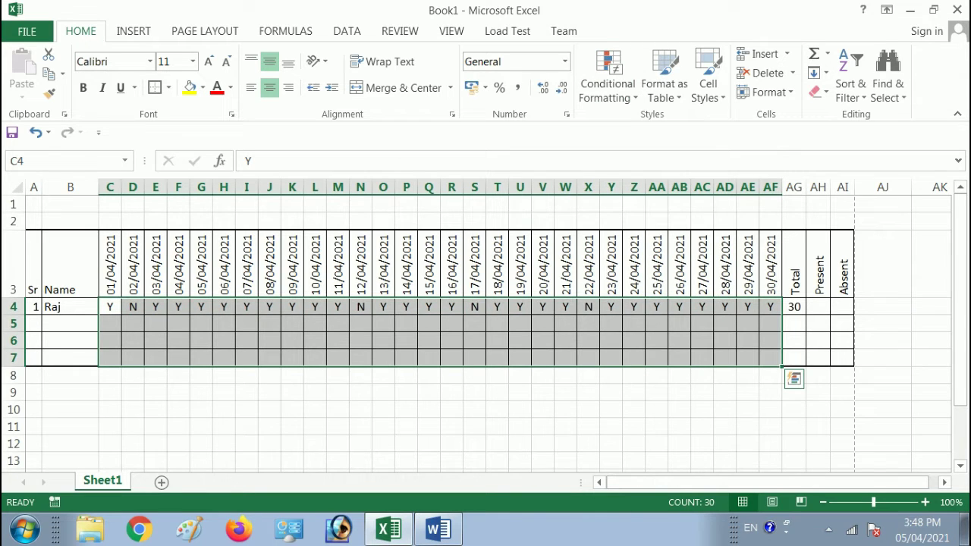
pyautogui.click(607, 83)
pyautogui.moveTo(667, 125)
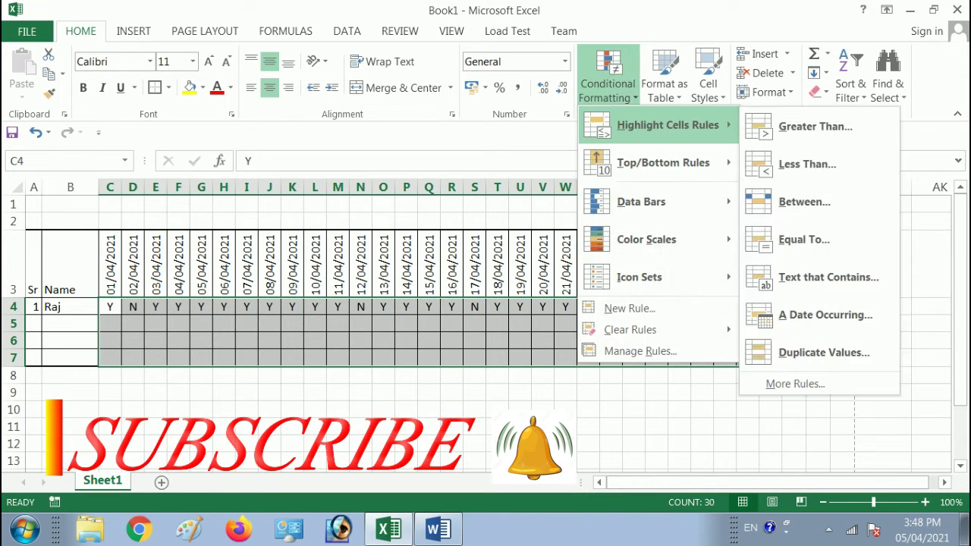
pyautogui.click(804, 239)
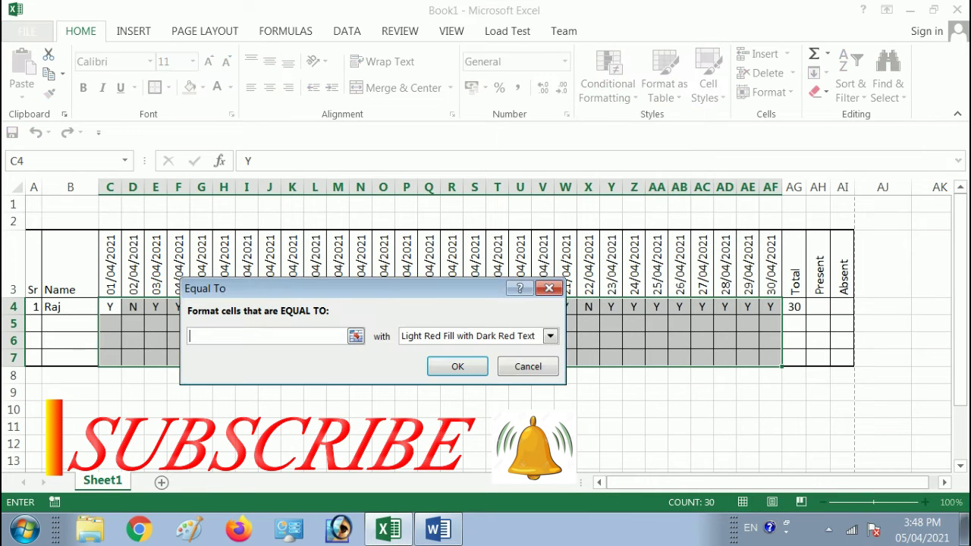
pyautogui.write('N')
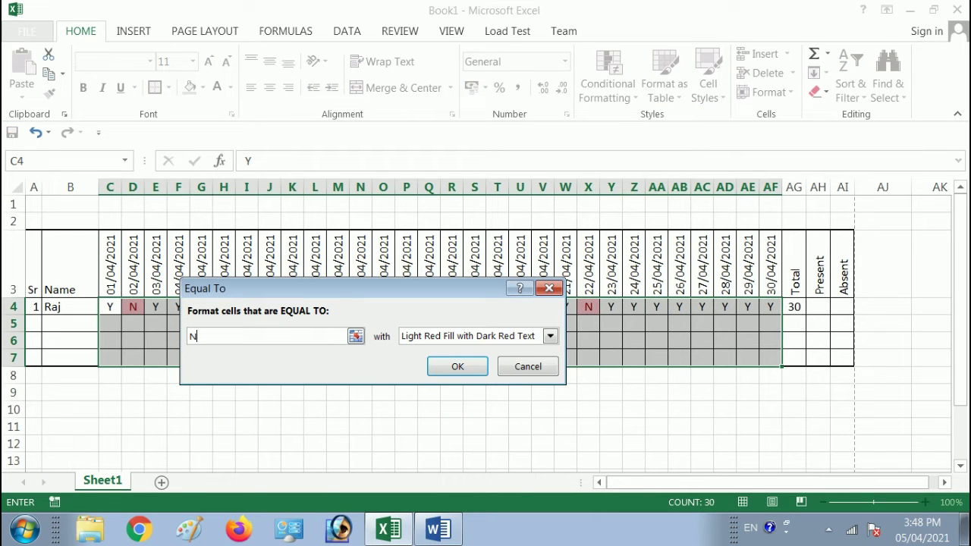
pyautogui.click(457, 367)
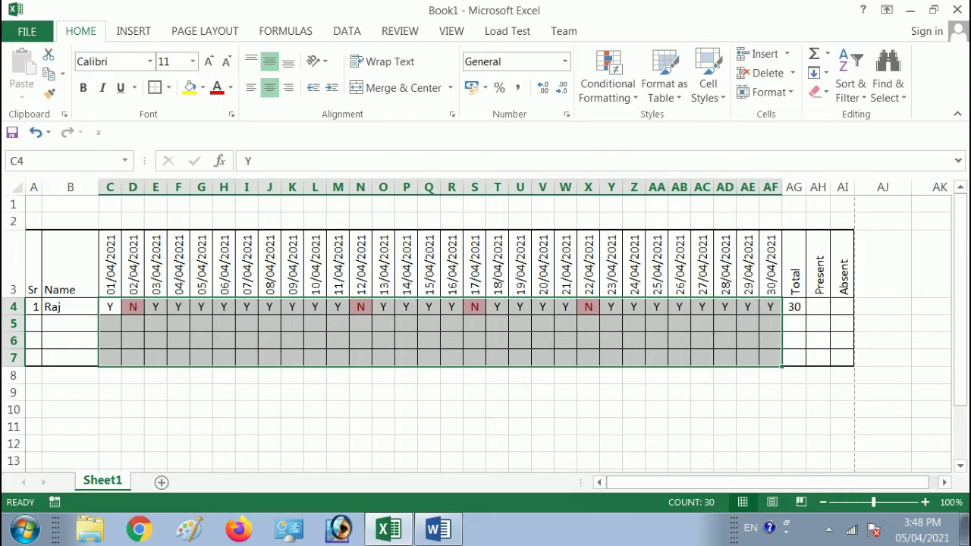
pyautogui.click(132, 307)
pyautogui.press('Right')
pyautogui.press('Right')
pyautogui.press('Right')
pyautogui.press('Right')
pyautogui.press('Right')
pyautogui.press('Right')
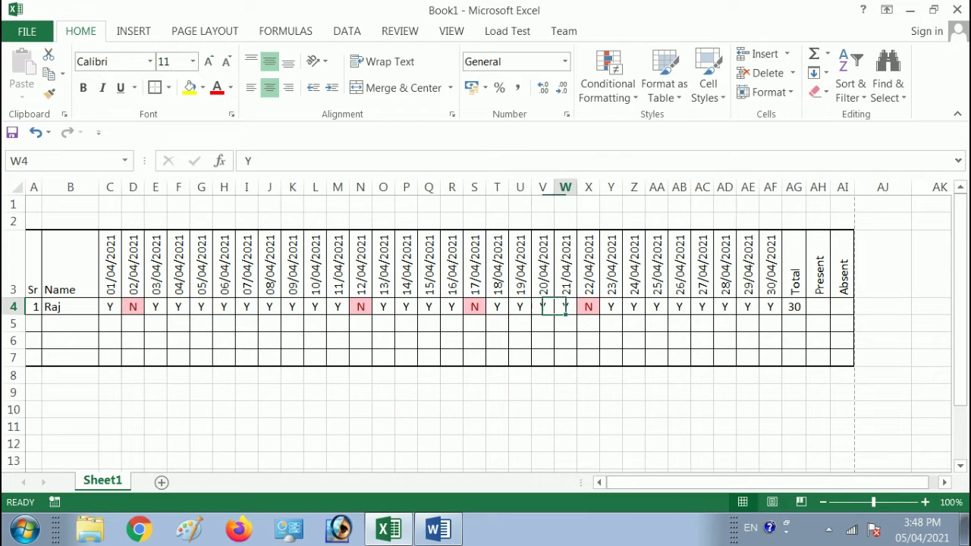
pyautogui.press('Right')
pyautogui.press('Right')
pyautogui.press('Right')
pyautogui.press('Right')
pyautogui.press('Right')
pyautogui.press('Right')
pyautogui.press('Right')
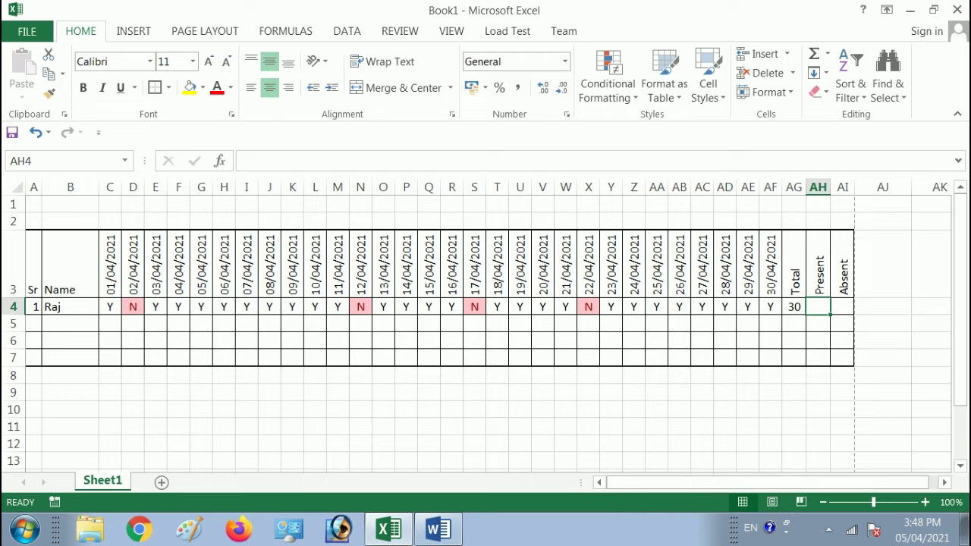
# Enter =COUNTIF(C4:AF4,"Y") in AH4, showing 26 present days.
pyautogui.write('=')
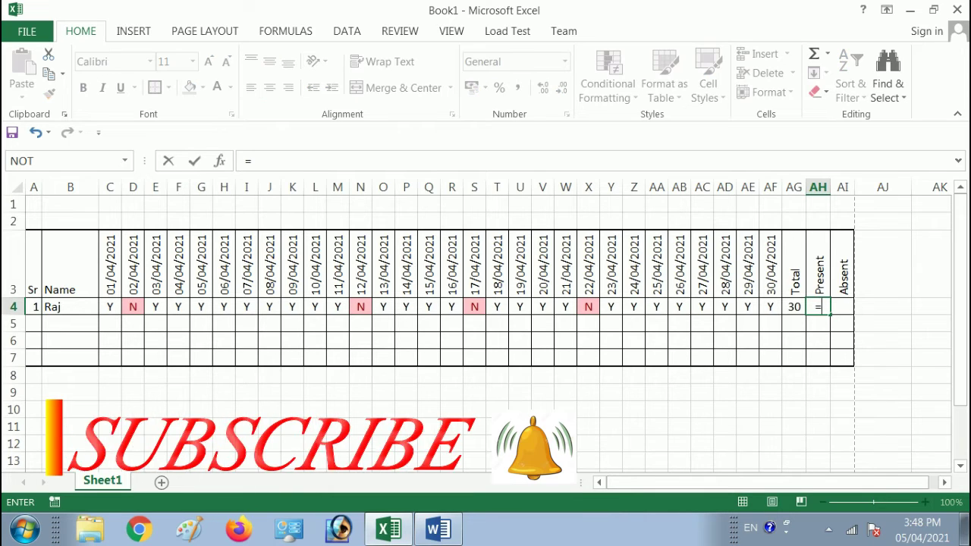
pyautogui.write('COUNTIF')
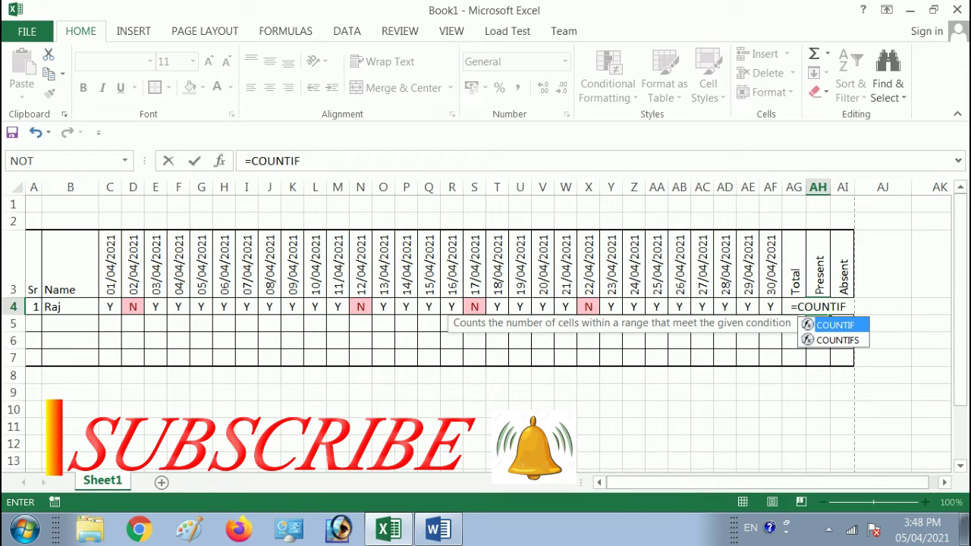
pyautogui.write('(')
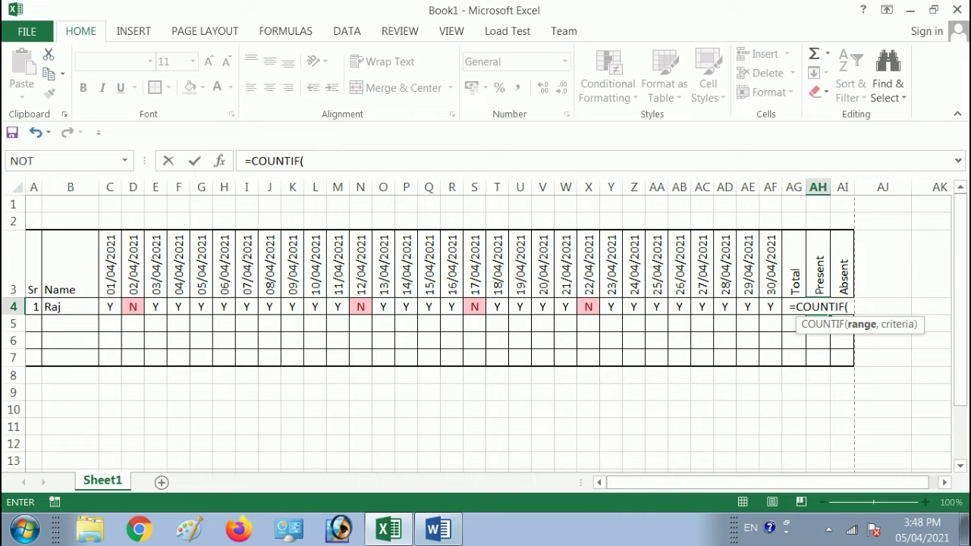
pyautogui.press('Left')
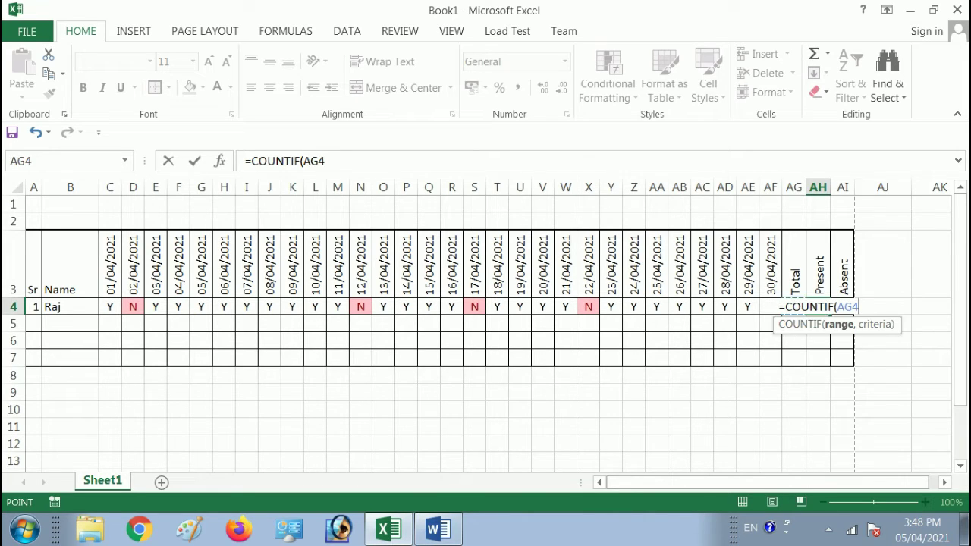
pyautogui.press('Left')
pyautogui.press('Left')
pyautogui.press('Left')
pyautogui.press('Left')
pyautogui.press('Left')
pyautogui.press('Left')
pyautogui.press('Left')
pyautogui.press('Left')
pyautogui.press('Left')
pyautogui.press('Left')
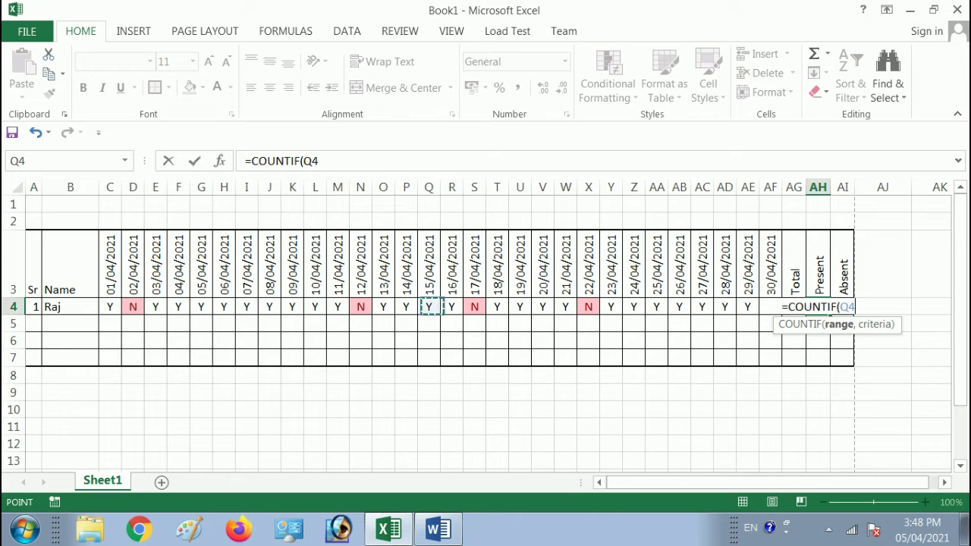
pyautogui.press('Left')
pyautogui.press('Left')
pyautogui.press('Left')
pyautogui.press('Left')
pyautogui.press('Left')
pyautogui.press('Left')
pyautogui.press('Left')
pyautogui.press('Left')
pyautogui.press('Left')
pyautogui.press('Left')
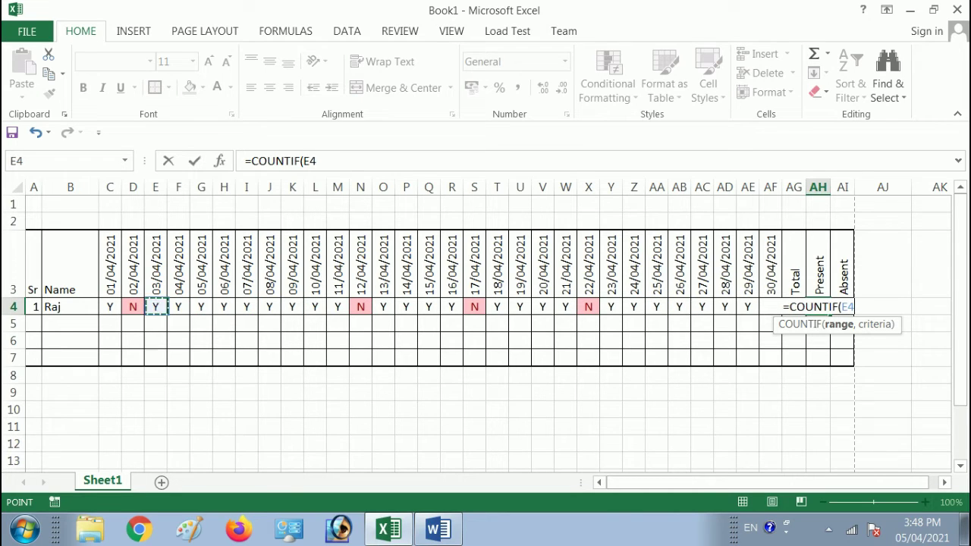
pyautogui.press('Left')
pyautogui.press('Left')
pyautogui.hotkey('shift', 'Right')
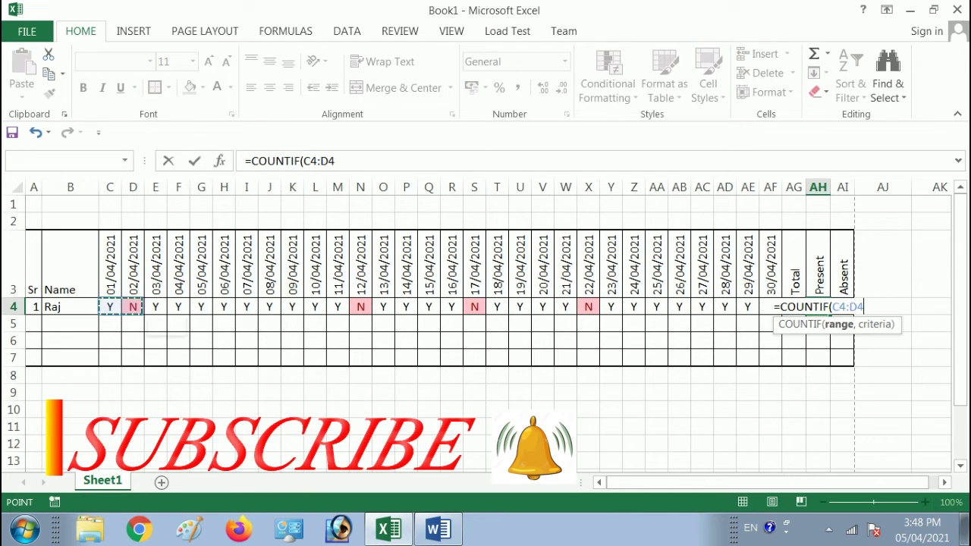
pyautogui.hotkey('shift', 'Right')
pyautogui.hotkey('shift', 'Right')
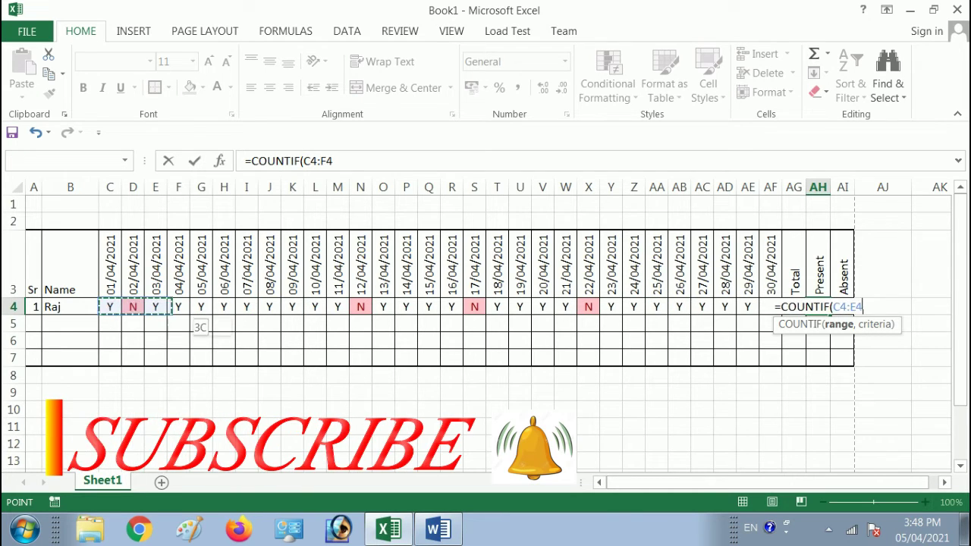
pyautogui.hotkey('shift', 'Right')
pyautogui.hotkey('shift', 'Right')
pyautogui.hotkey('shift', 'Right')
pyautogui.hotkey('shift', 'Right')
pyautogui.hotkey('shift', 'Right')
pyautogui.hotkey('shift', 'Right')
pyautogui.hotkey('shift', 'Right')
pyautogui.hotkey('shift', 'Right')
pyautogui.hotkey('shift', 'Right')
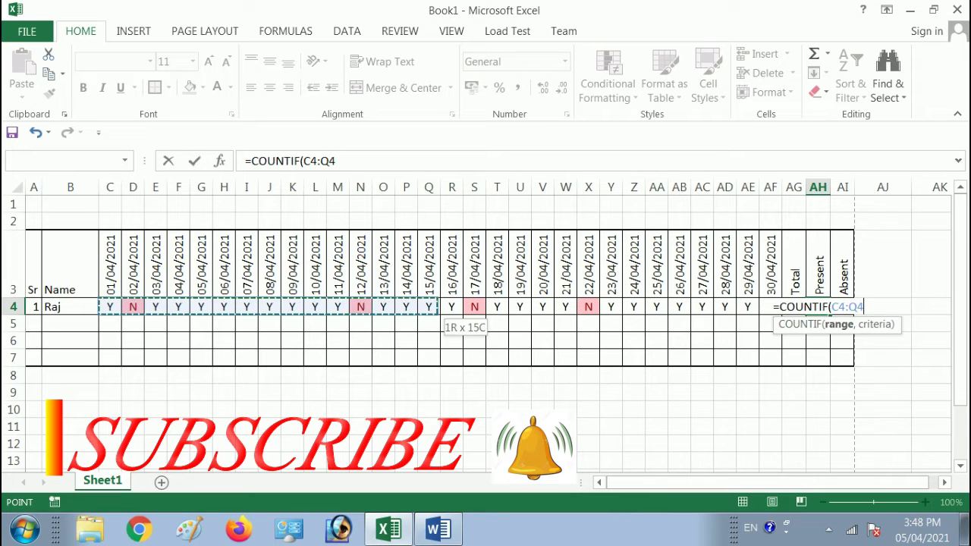
pyautogui.hotkey('shift', 'Right')
pyautogui.hotkey('shift', 'Right')
pyautogui.hotkey('shift', 'Right')
pyautogui.hotkey('shift', 'Right')
pyautogui.hotkey('shift', 'Right')
pyautogui.hotkey('shift', 'Right')
pyautogui.hotkey('shift', 'Right')
pyautogui.hotkey('shift', 'Right')
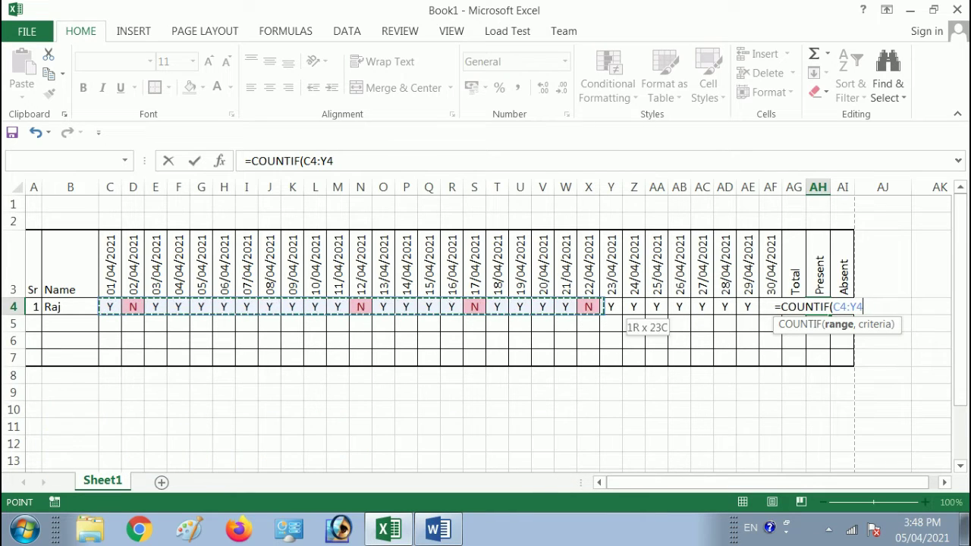
pyautogui.hotkey('shift', 'Right')
pyautogui.hotkey('shift', 'Right')
pyautogui.hotkey('shift', 'Right')
pyautogui.hotkey('shift', 'Right')
pyautogui.hotkey('shift', 'Right')
pyautogui.hotkey('shift', 'Right')
pyautogui.hotkey('shift', 'Right')
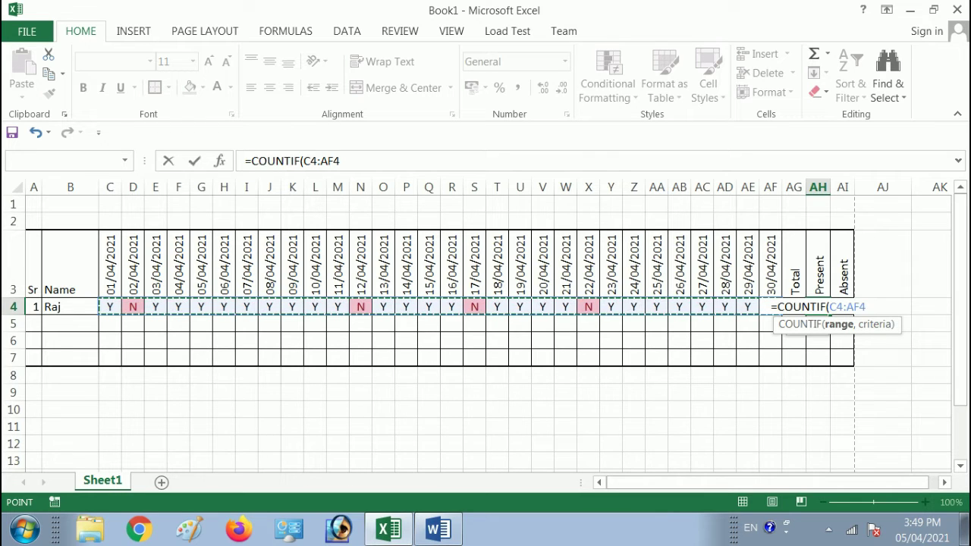
pyautogui.write(',')
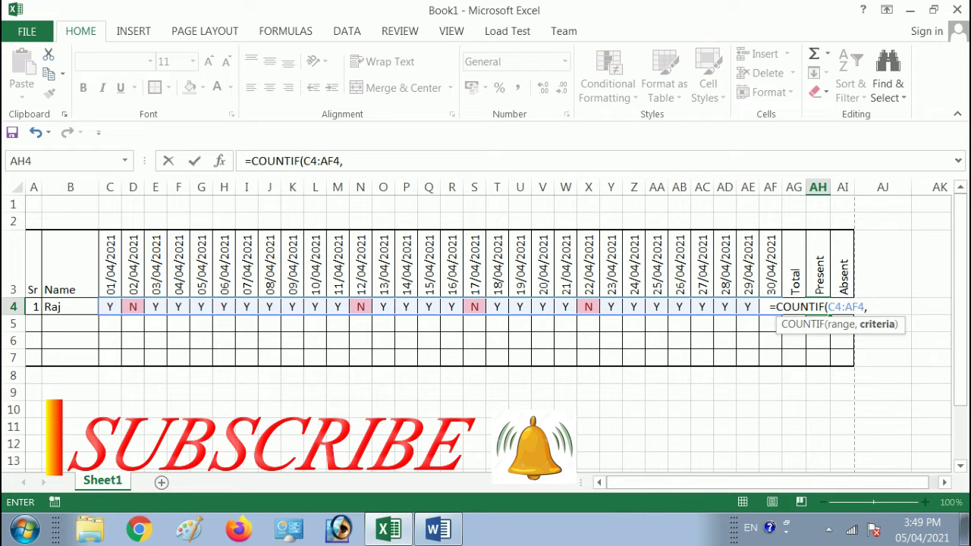
pyautogui.write('"')
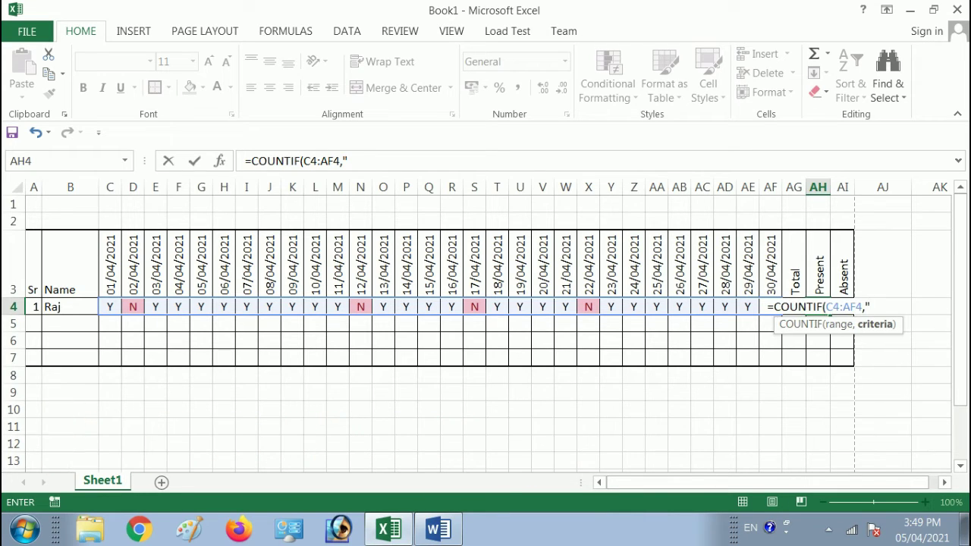
pyautogui.write('Y"')
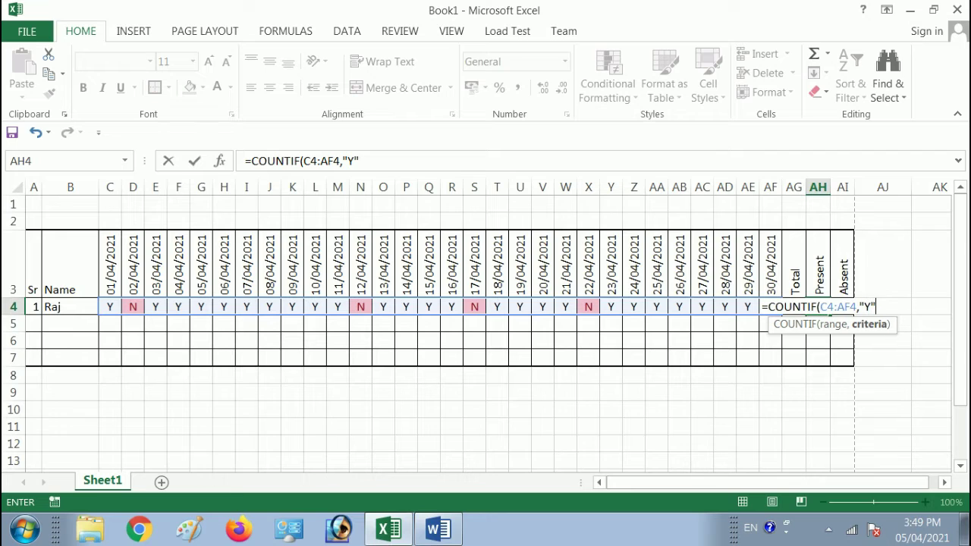
pyautogui.write(')')
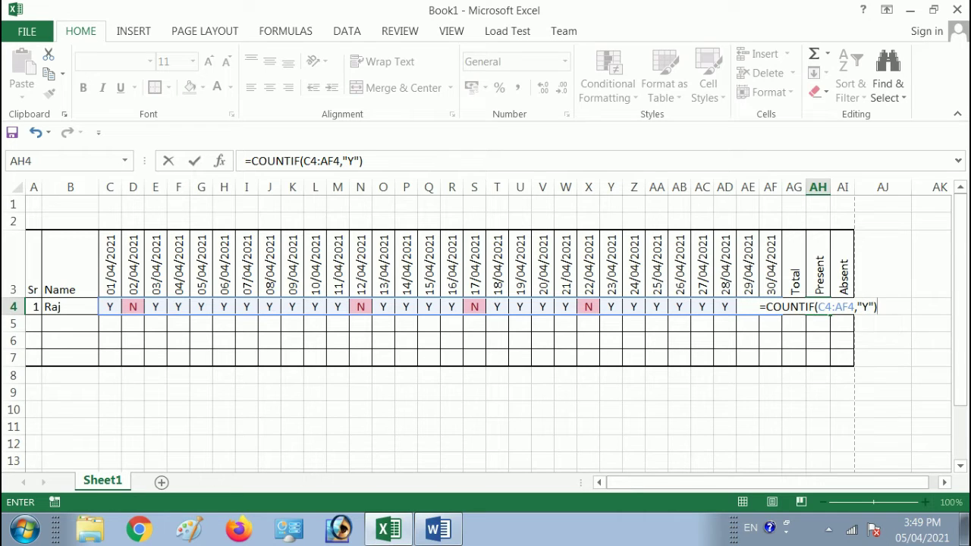
pyautogui.press('Return')
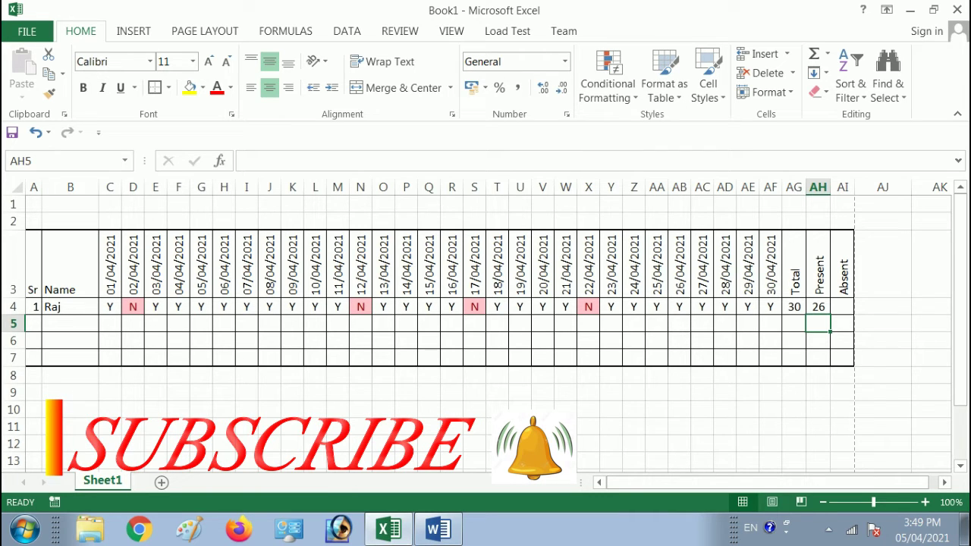
# Enter =COUNTIF(C4:AF4,"N") in AI4, showing 4 absent days.
pyautogui.press('Up')
pyautogui.press('Right')
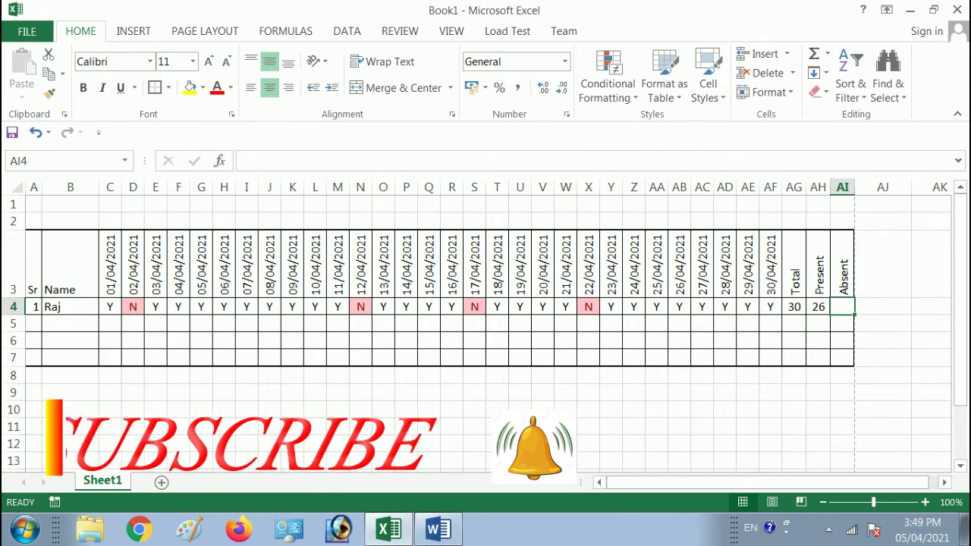
pyautogui.write('=C')
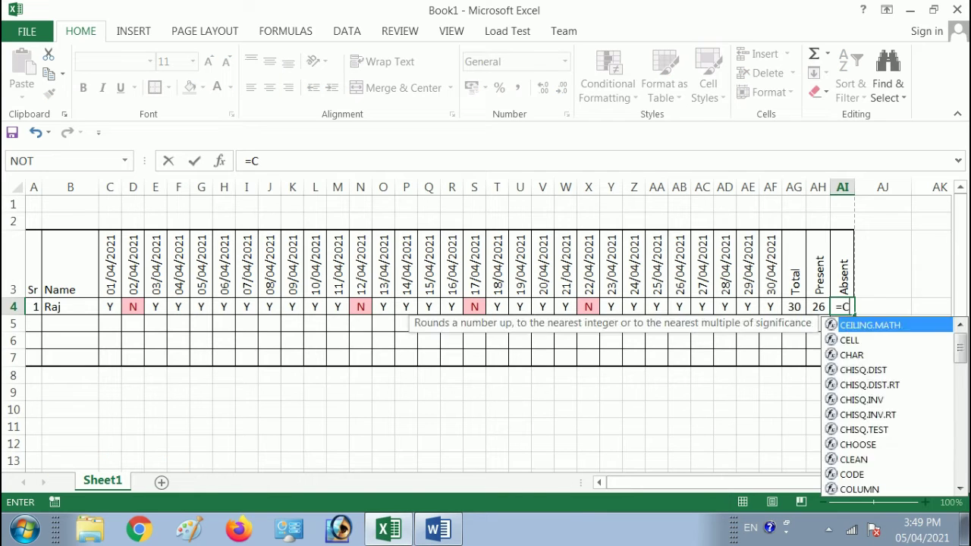
pyautogui.write('OUNTIF(')
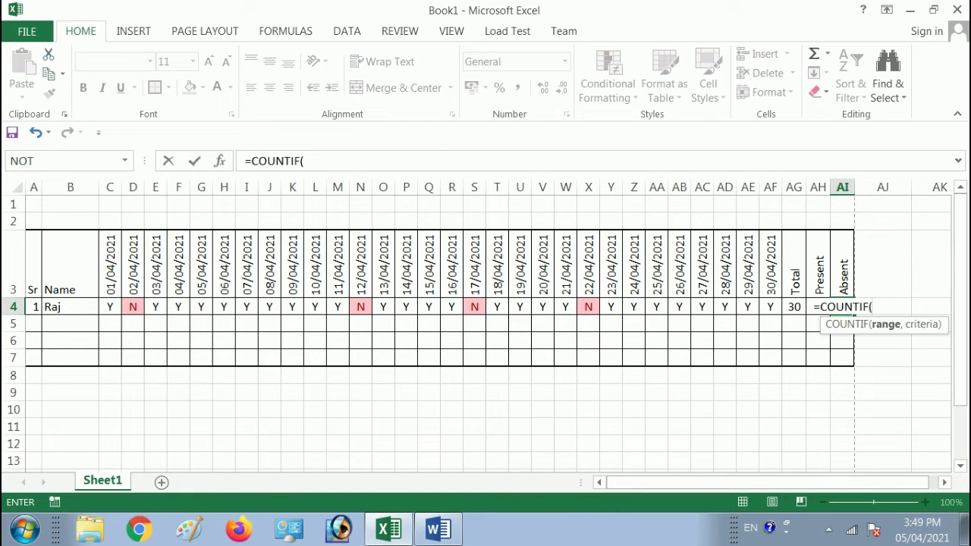
pyautogui.moveTo(771, 306)
pyautogui.mouseDown()
pyautogui.moveTo(51, 307)
pyautogui.moveTo(106, 306)
pyautogui.mouseUp()
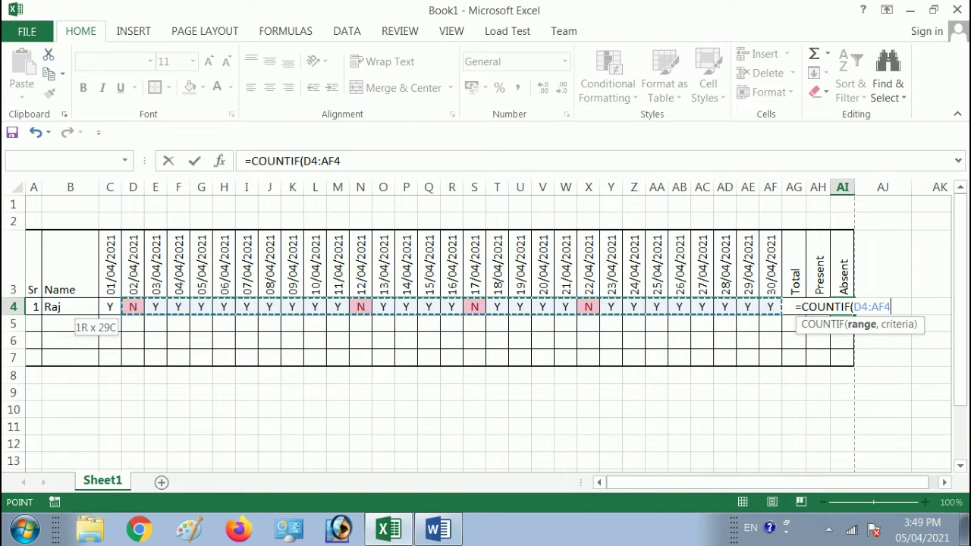
pyautogui.write(',"')
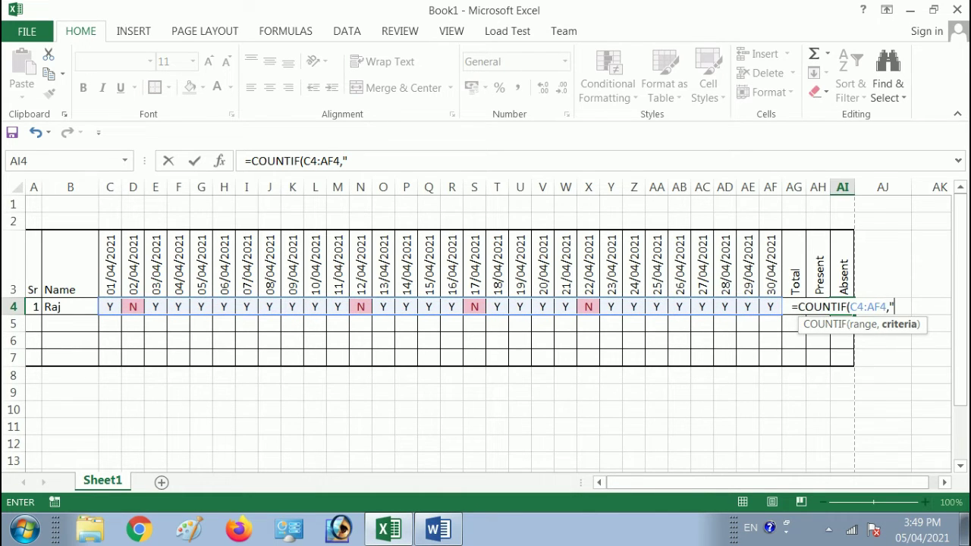
pyautogui.write('N")')
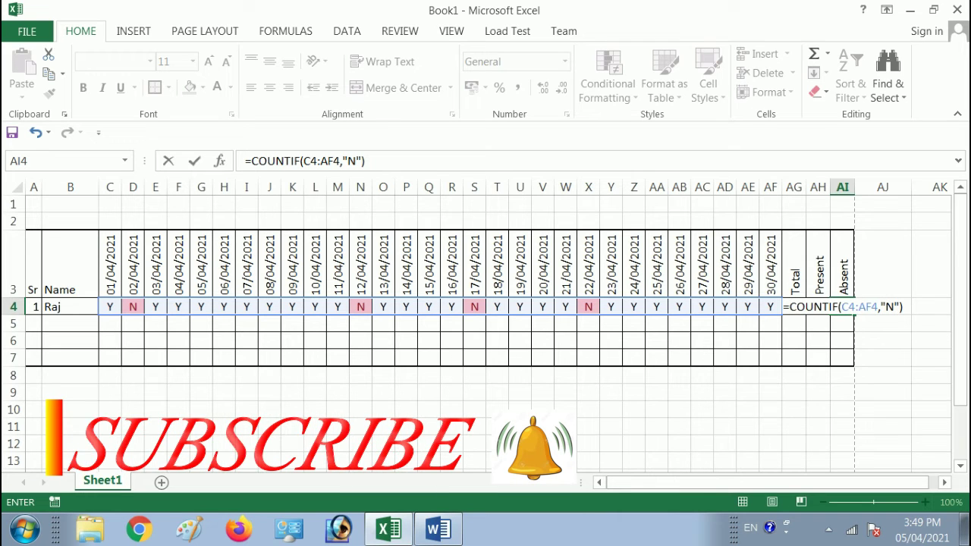
pyautogui.press('Return')
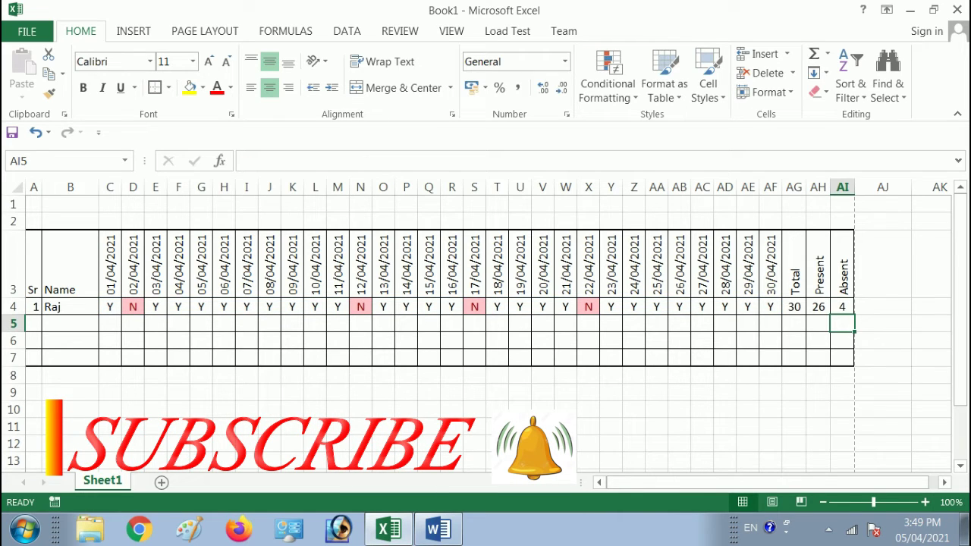
# Review the Total, Present and Absent counts in row 4.
pyautogui.press('Left')
pyautogui.press('Up')
pyautogui.press('Left')
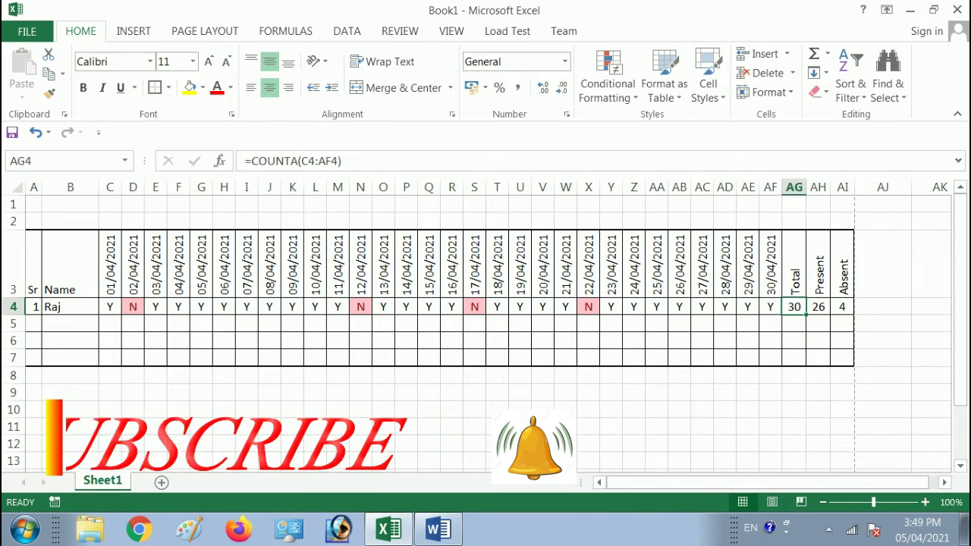
pyautogui.press('Right')
pyautogui.hotkey('shift', 'Right')
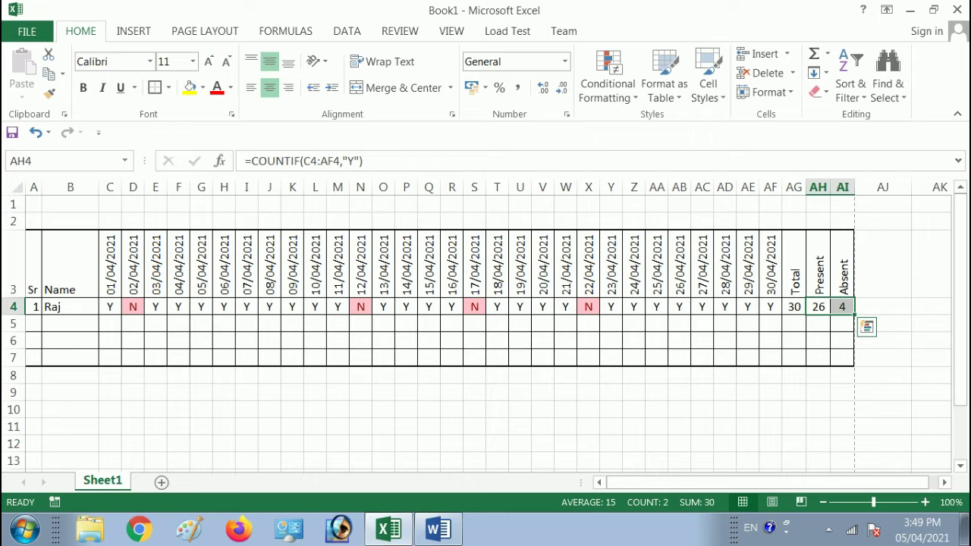
pyautogui.press('Left')
pyautogui.press('Left')
pyautogui.press('Left')
pyautogui.press('Left')
pyautogui.press('Left')
pyautogui.press('Left')
pyautogui.press('Left')
pyautogui.press('Left')
pyautogui.press('Left')
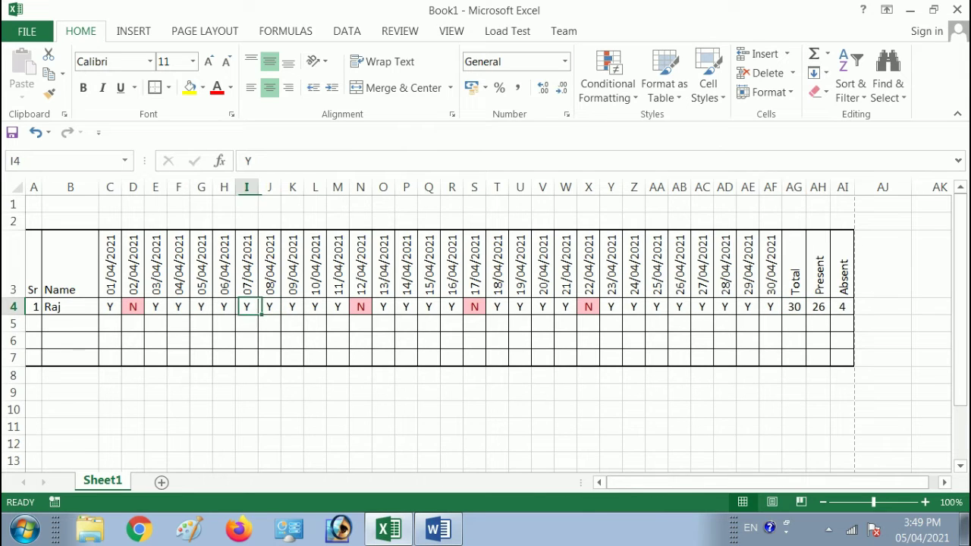
pyautogui.press('Left')
pyautogui.press('Left')
pyautogui.press('Left')
pyautogui.press('Left')
pyautogui.press('Left')
pyautogui.press('Left')
pyautogui.press('Left')
# AutoFit column B's width to the Name entries (Alt, H, O, I).
pyautogui.press('Up')
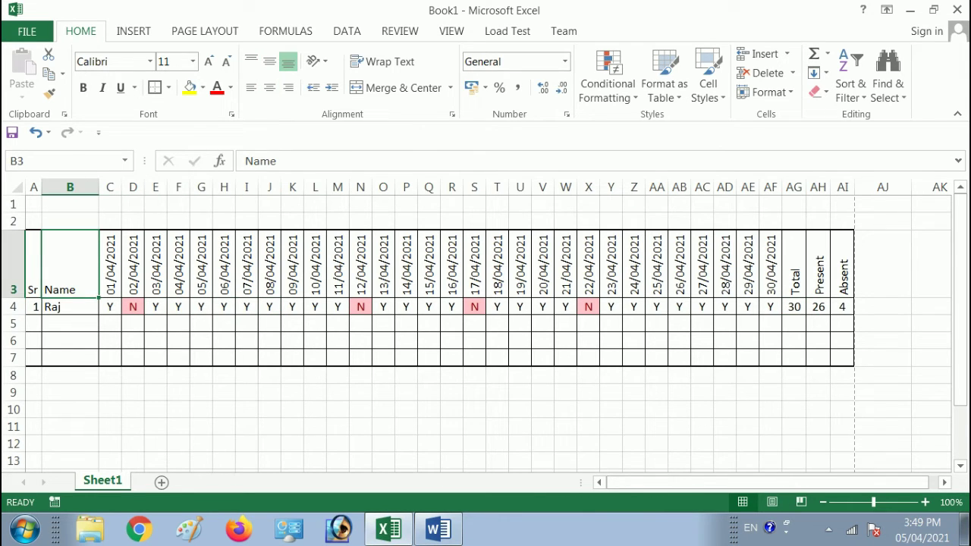
pyautogui.press('alt')
pyautogui.press('h')
pyautogui.press('o')
pyautogui.press('i')
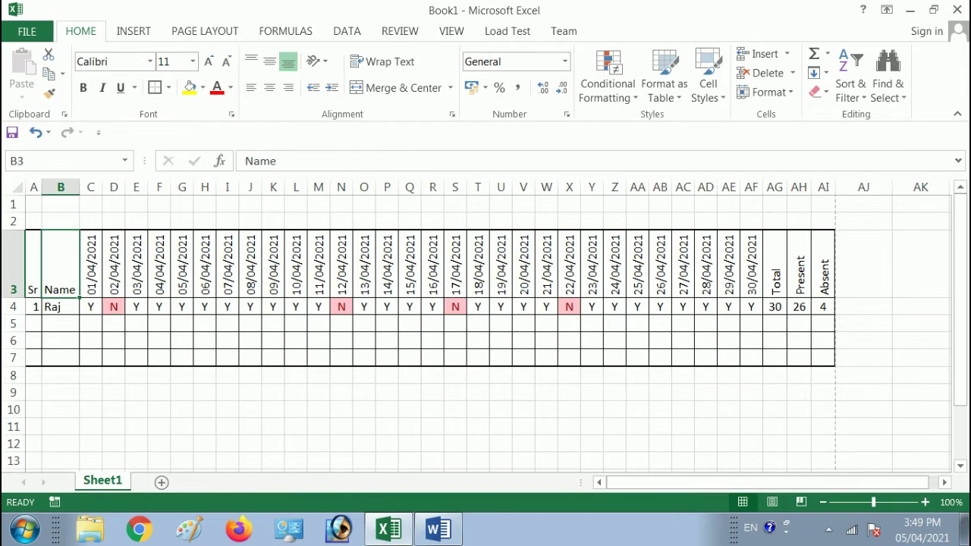
# Step along row 4 to check the Absent count of 4.
pyautogui.click(90, 307)
pyautogui.press('Right')
pyautogui.press('Right')
pyautogui.press('Right')
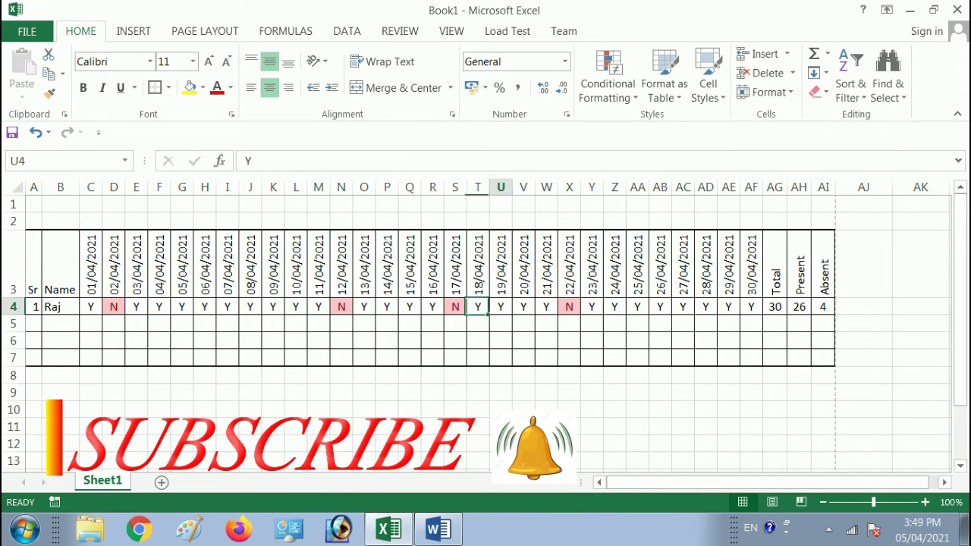
pyautogui.press('Right')
pyautogui.press('Right')
pyautogui.press('Right')
pyautogui.press('Left')
pyautogui.press('Left')
pyautogui.press('Up')
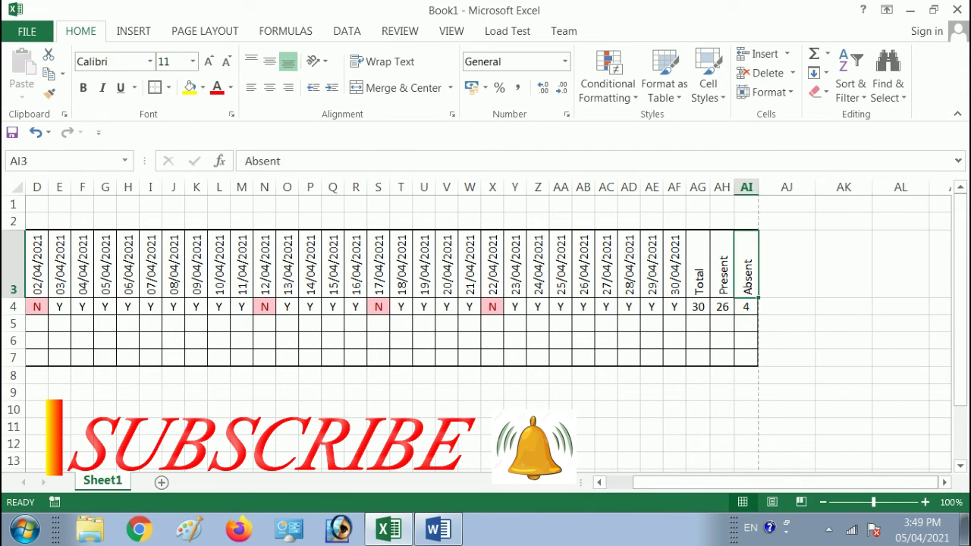
pyautogui.press('Down')
# Add the heading Per in AJ3.
pyautogui.click(786, 306)
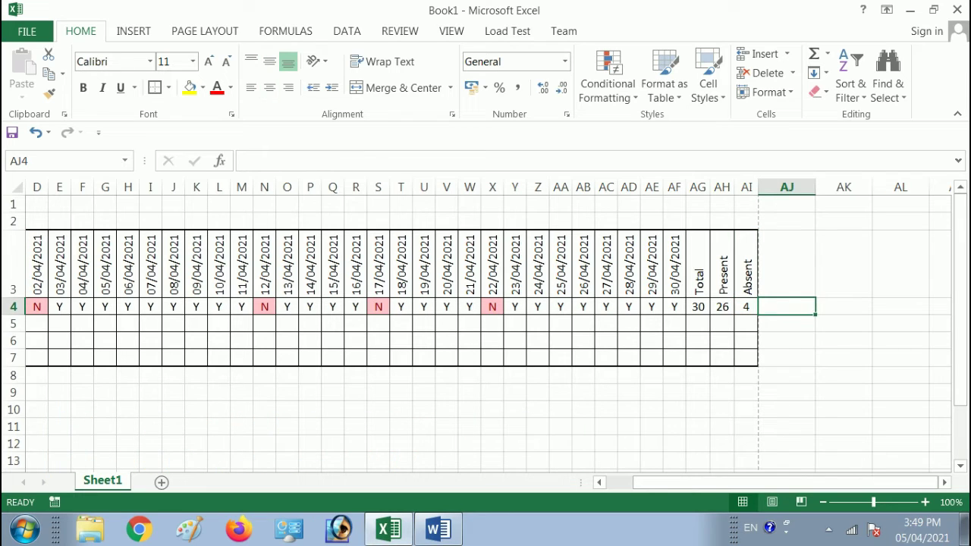
pyautogui.click(787, 266)
pyautogui.write('pER')
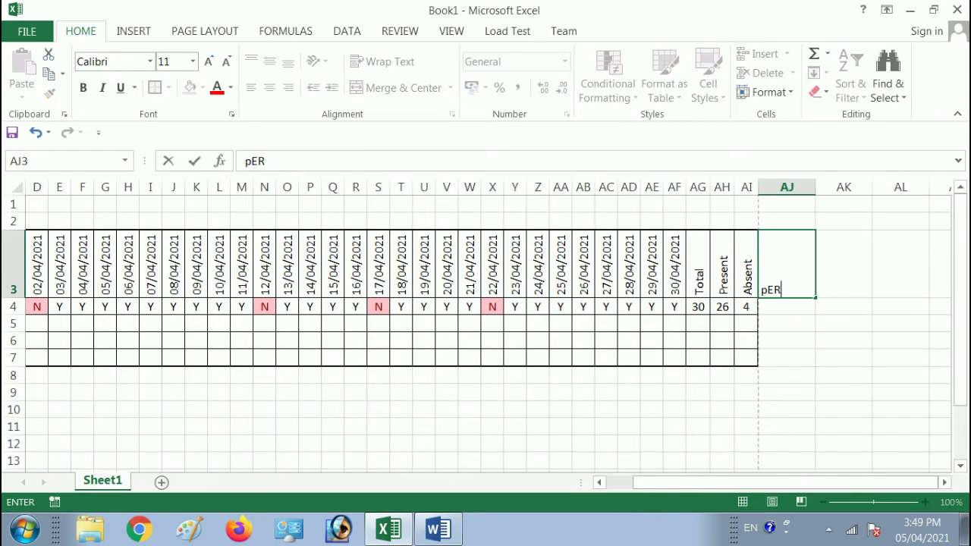
pyautogui.write('Per')
pyautogui.press('Return')
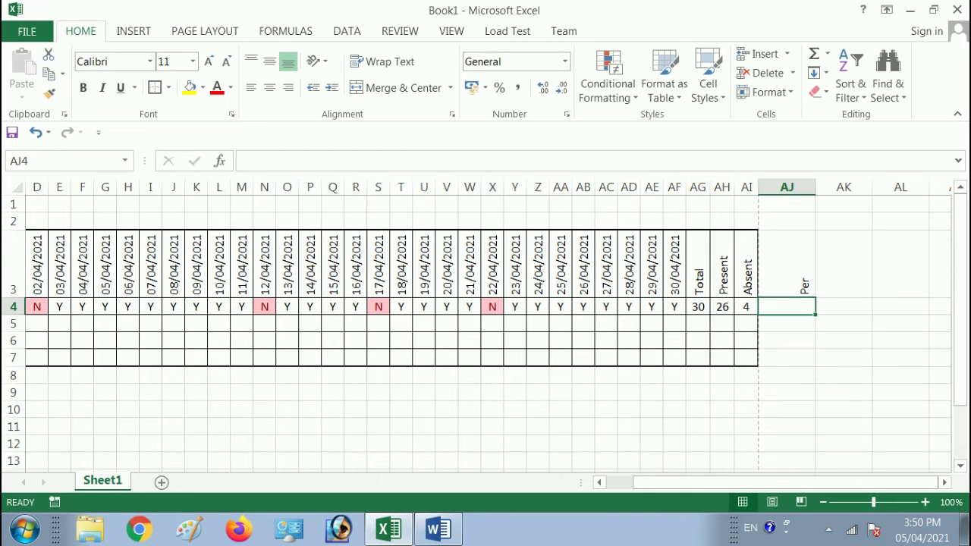
# Enter =(AH4*100)/AG4 in AJ4, showing 86.66667 percent attendance.
pyautogui.write('=')
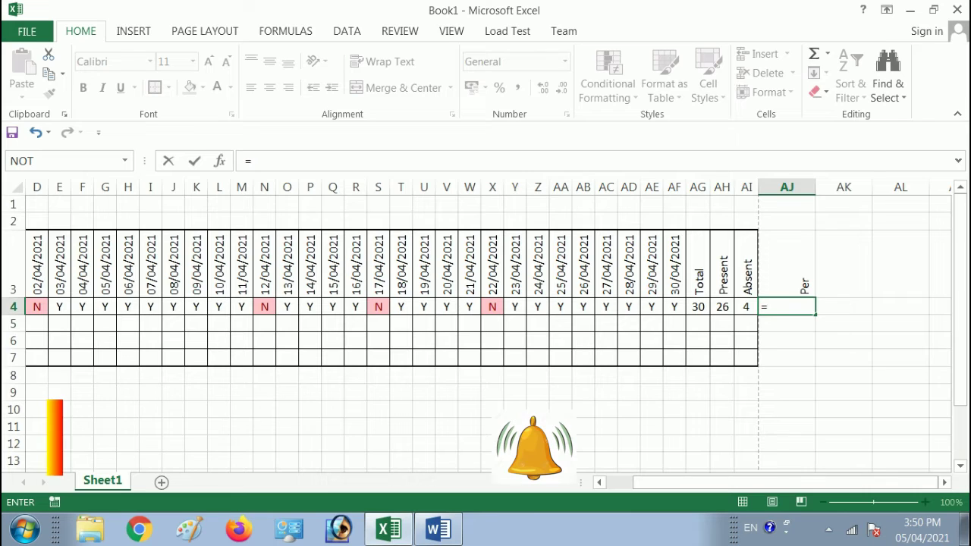
pyautogui.press('Left')
pyautogui.press('Left')
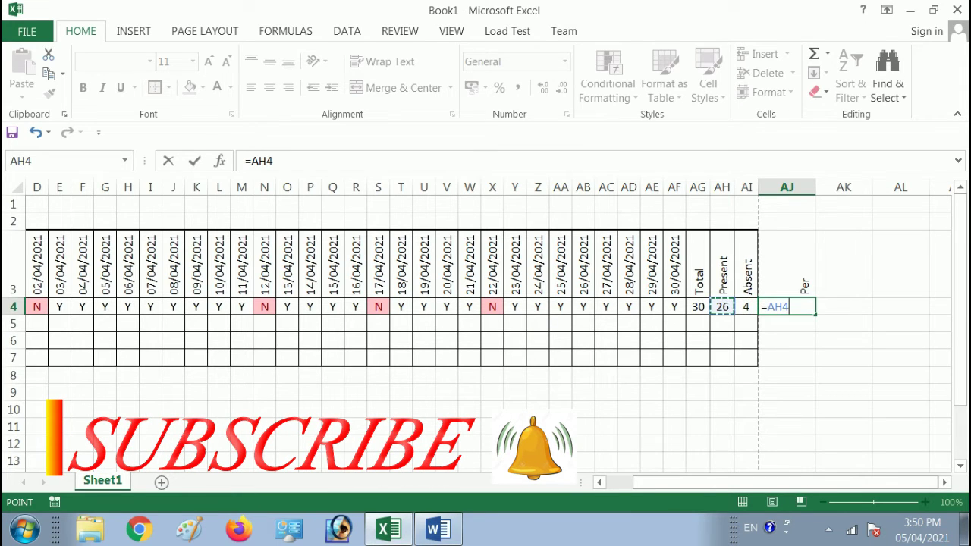
pyautogui.press('BackSpace')
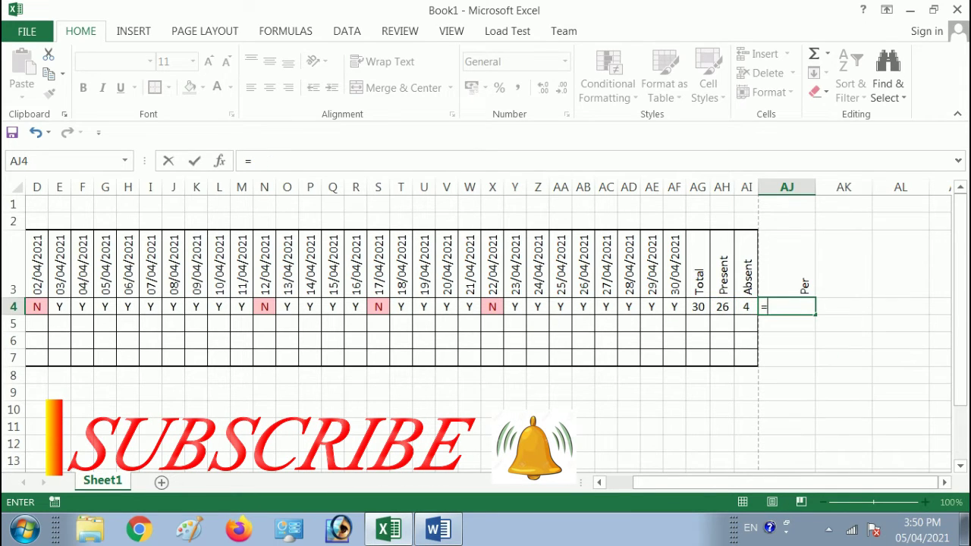
pyautogui.write('(')
pyautogui.press('Left')
pyautogui.press('Left')
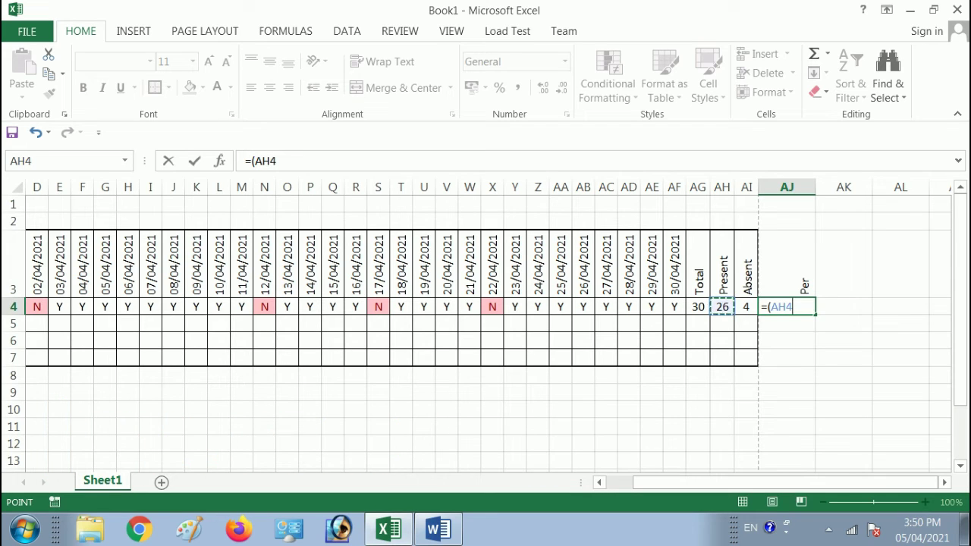
pyautogui.write('*')
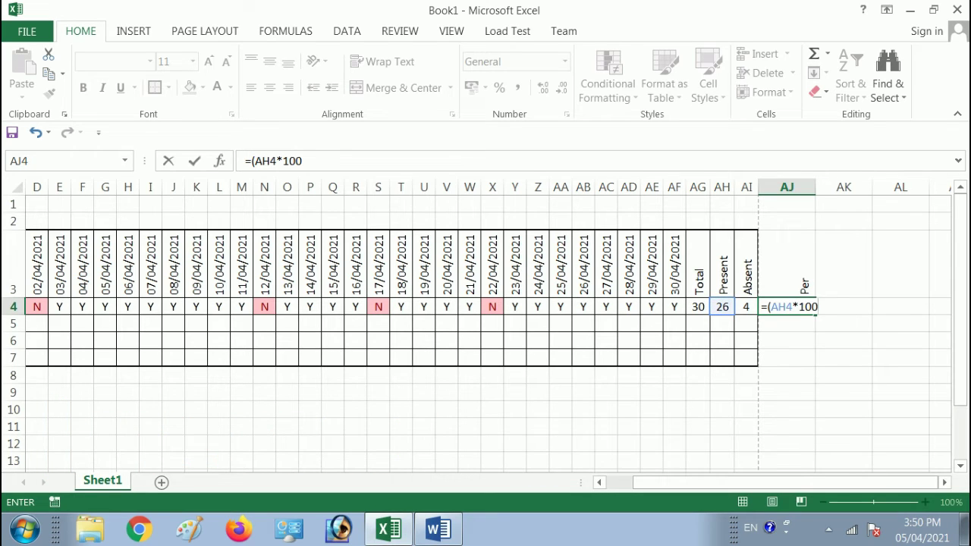
pyautogui.press('Left')
pyautogui.press('Left')
pyautogui.press('Left')
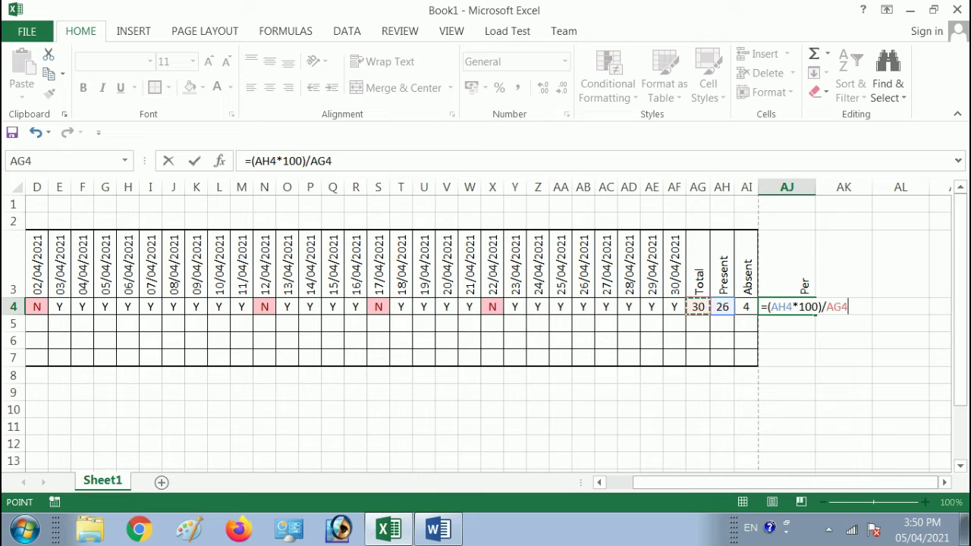
pyautogui.press('Return')
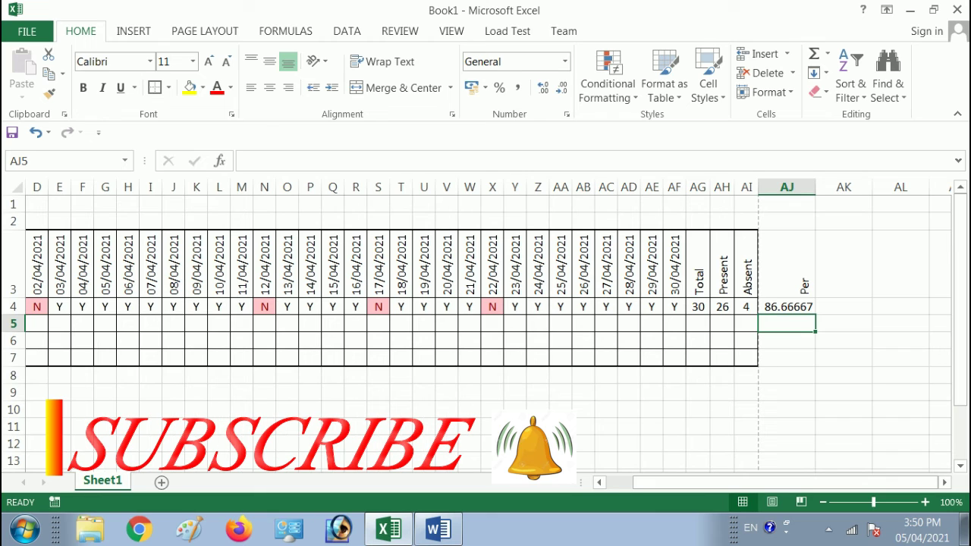
# Mark 20/04 and 26/04 as absent with n in row 4.
pyautogui.press('Left')
pyautogui.press('Up')
pyautogui.press('Left')
pyautogui.press('Left')
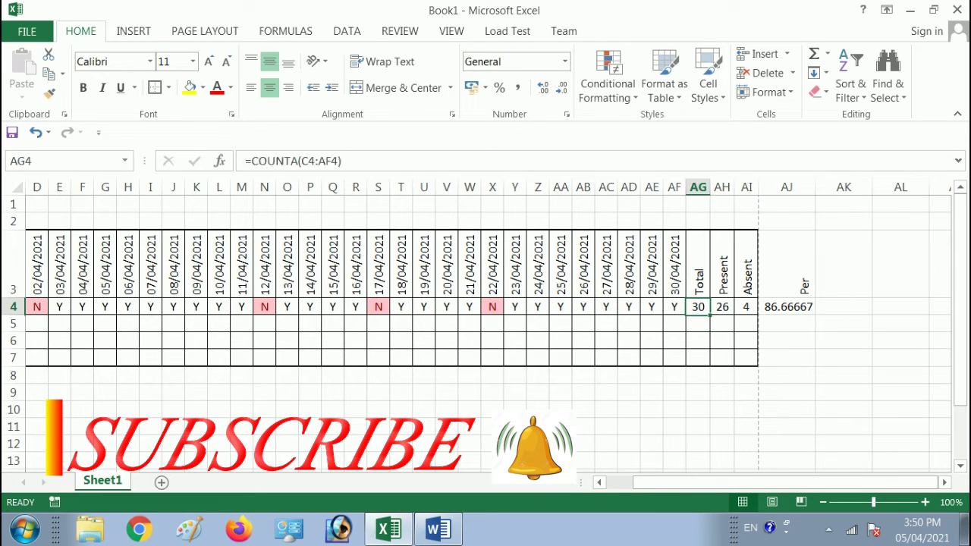
pyautogui.press('Left')
pyautogui.press('Left')
pyautogui.press('Left')
pyautogui.press('Left')
pyautogui.press('Left')
pyautogui.write('n')
pyautogui.press('Left')
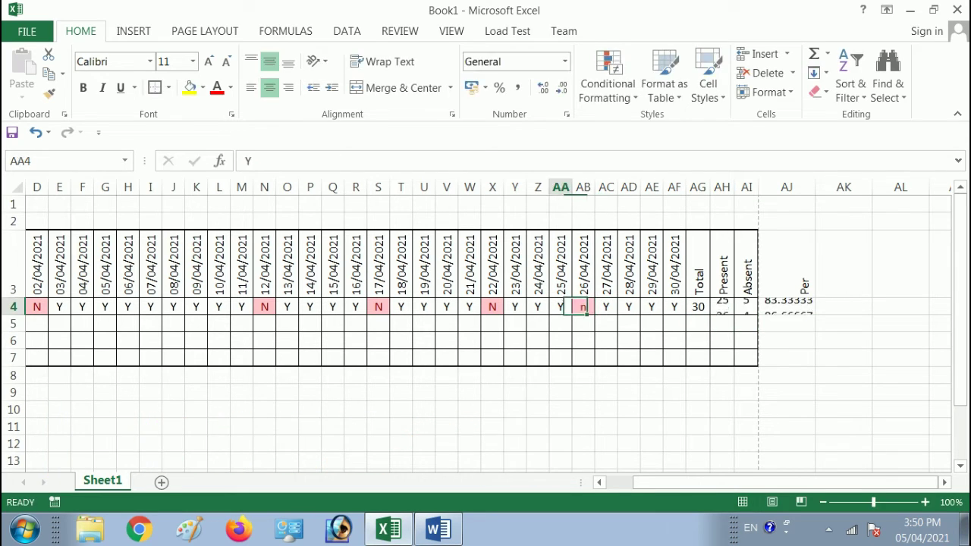
pyautogui.press('Left')
pyautogui.press('Left')
pyautogui.press('Left')
pyautogui.press('Left')
pyautogui.press('Left')
pyautogui.write('n')
pyautogui.press('Left')
pyautogui.press('Left')
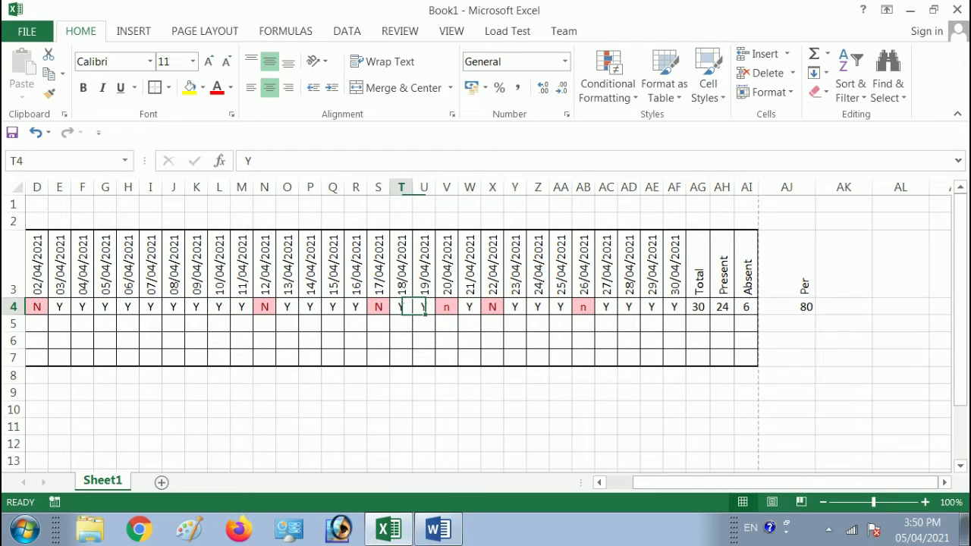
pyautogui.press('Left')
pyautogui.press('Left')
pyautogui.press('Left')
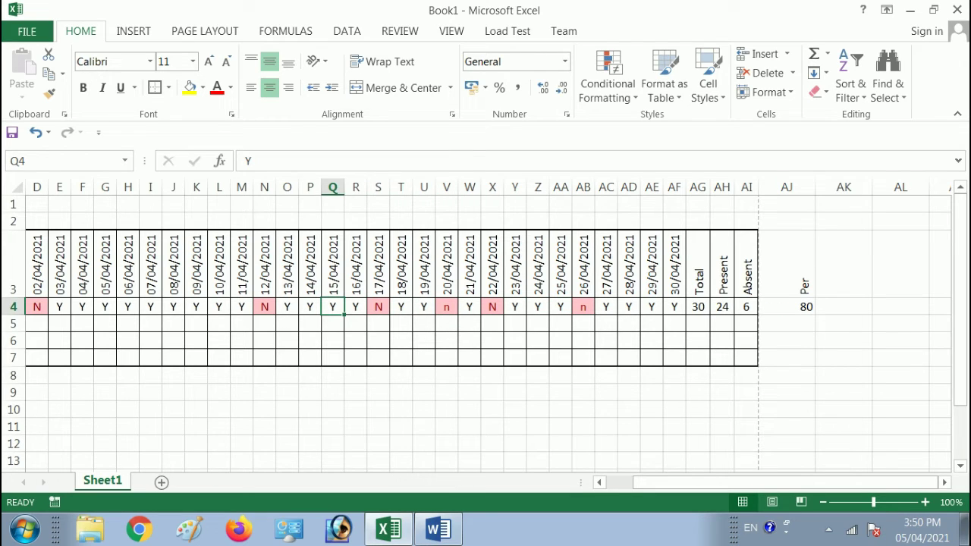
# AutoFit the Per column AJ to its contents.
pyautogui.press('Right')
pyautogui.press('Right')
pyautogui.press('Right')
pyautogui.press('Right')
pyautogui.press('Right')
pyautogui.press('Right')
pyautogui.press('Right')
pyautogui.press('Right')
pyautogui.press('Right')
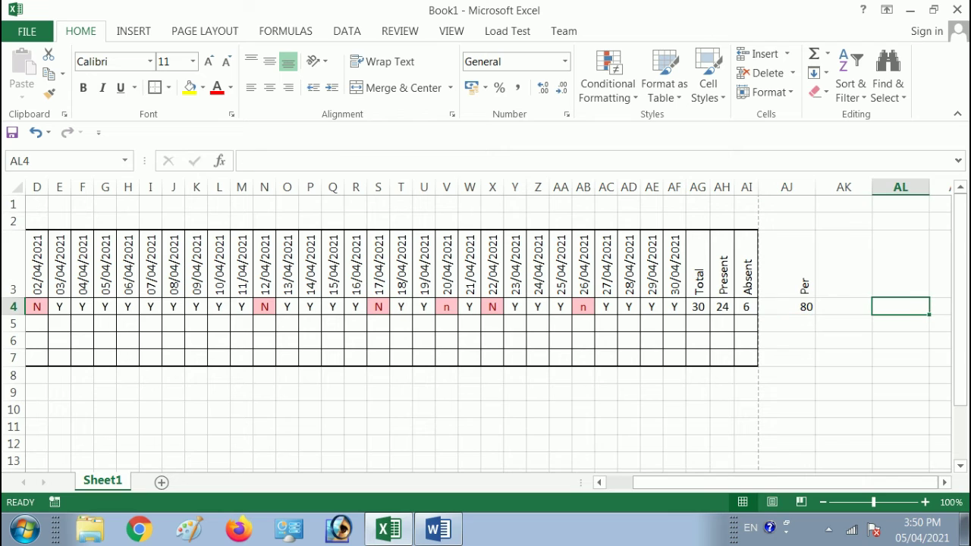
pyautogui.press('Left')
pyautogui.press('Left')
pyautogui.press('Left')
pyautogui.press('Right')
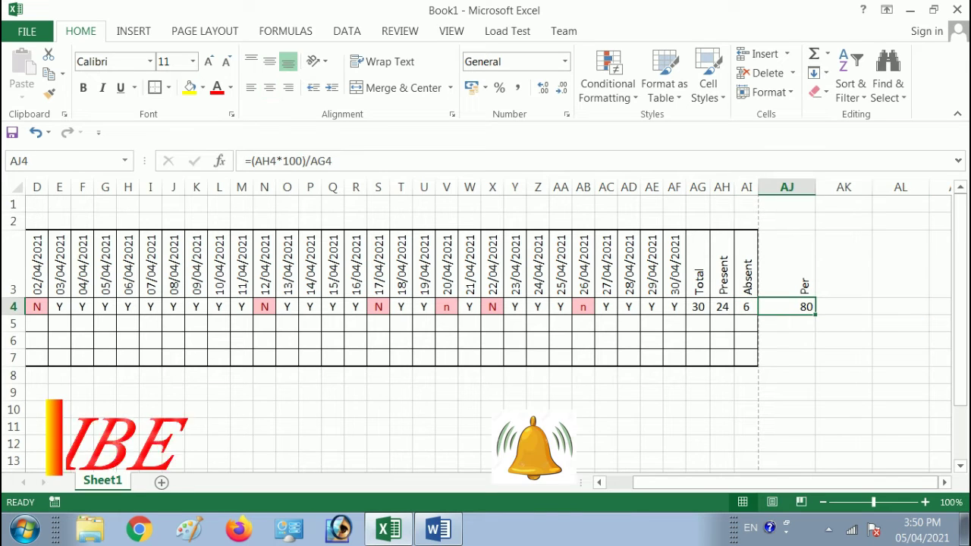
pyautogui.hotkey('alt', 'h')
pyautogui.press('o')
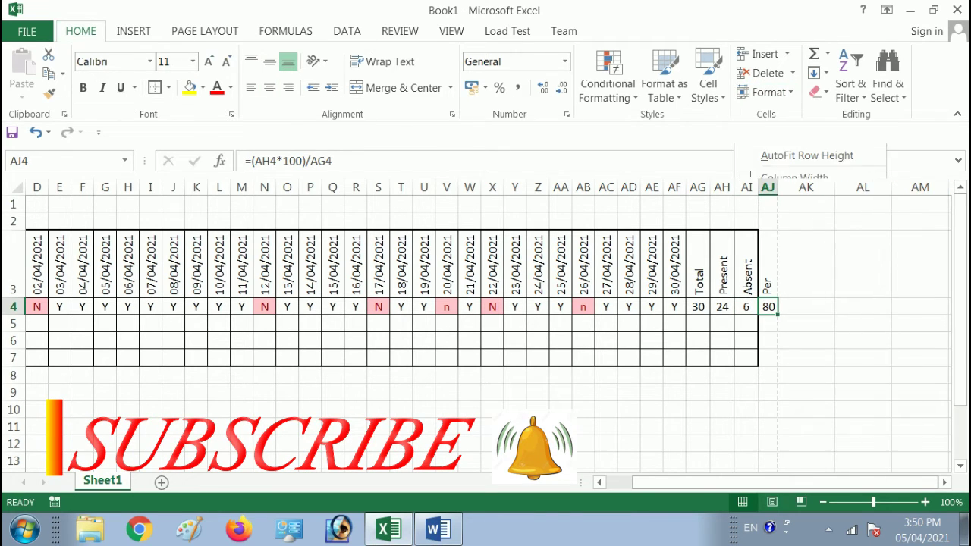
pyautogui.press('i')
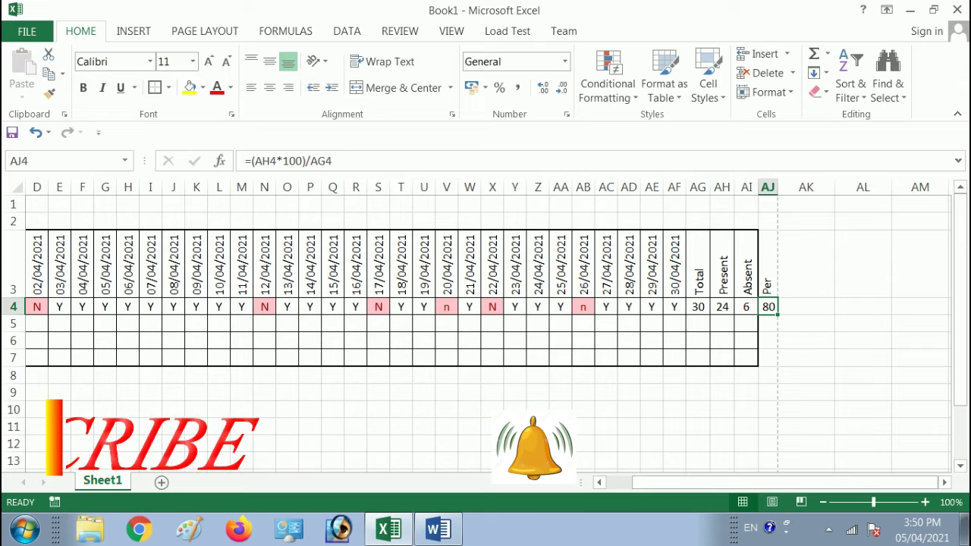
# Apply All Borders to the Per column cells AJ3:AJ7.
pyautogui.click(767, 265)
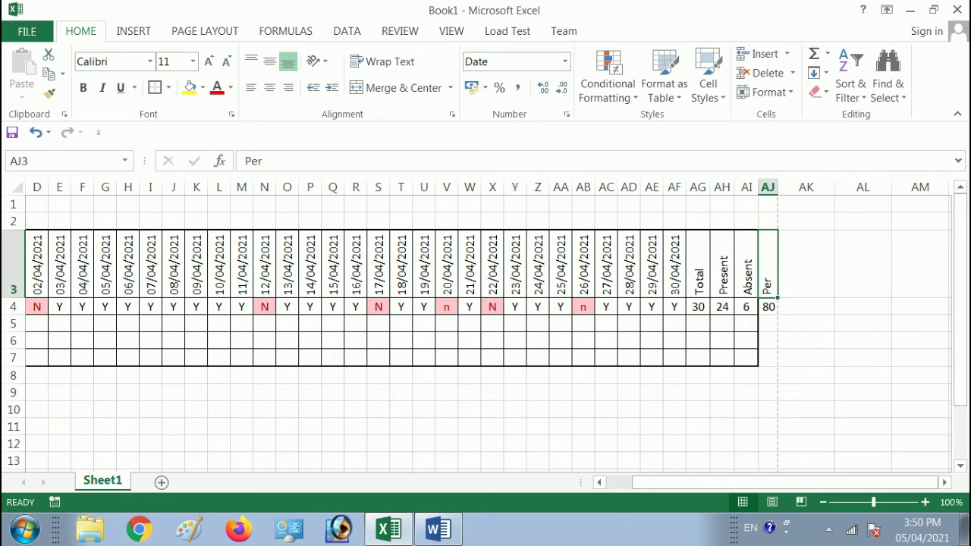
pyautogui.moveTo(767, 292); pyautogui.dragTo(768, 357)
pyautogui.press('alt')
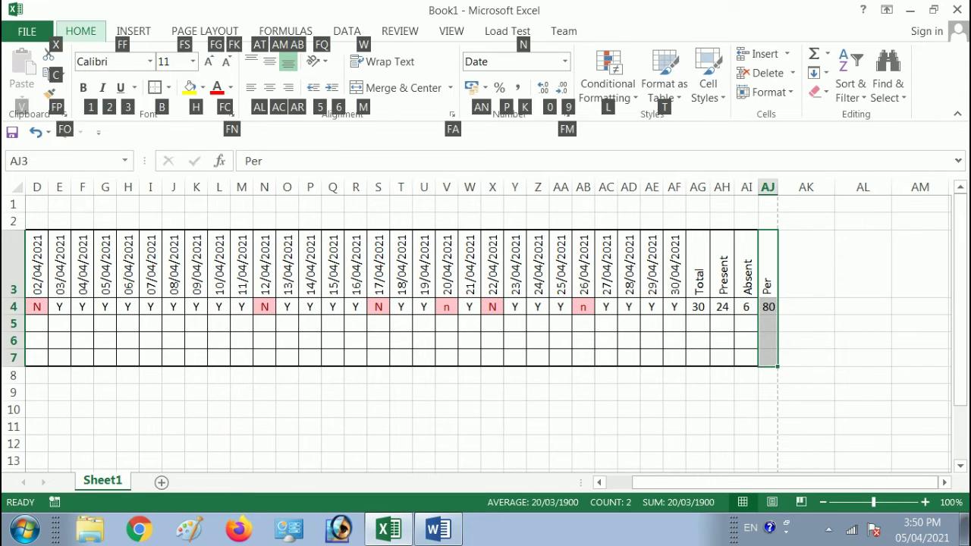
pyautogui.press('b')
pyautogui.press('a')
pyautogui.press('Right')
pyautogui.press('Left')
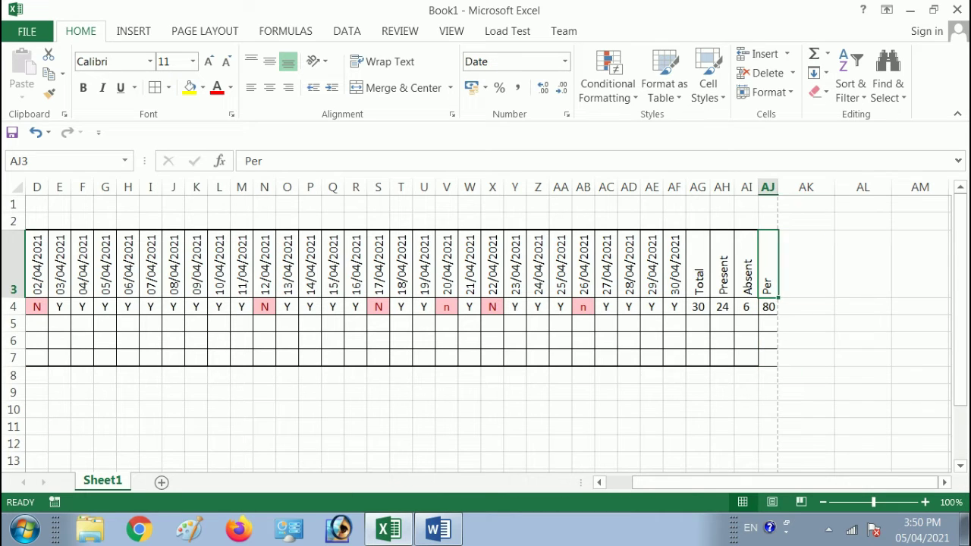
pyautogui.press('Right')
pyautogui.press('Right')
pyautogui.press('Left')
pyautogui.press('Left')
pyautogui.press('Right')
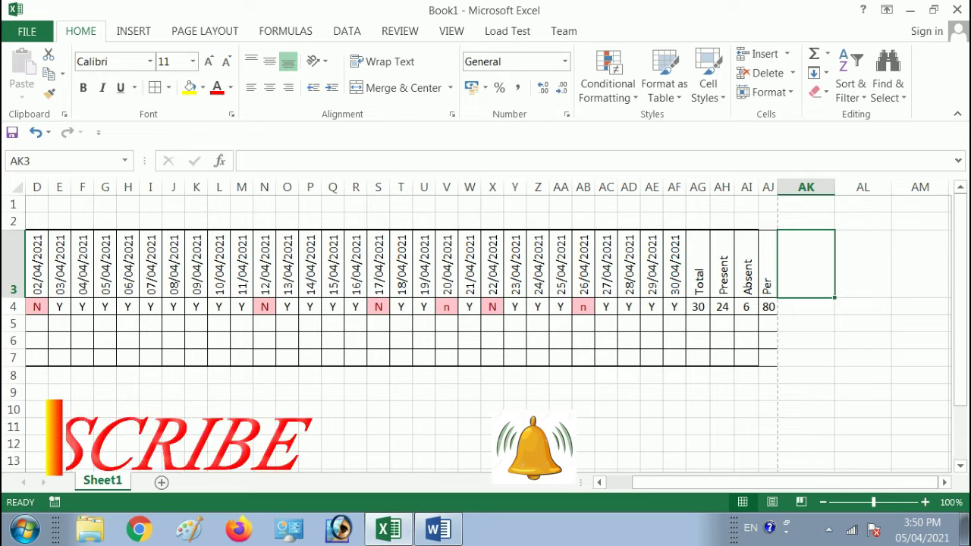
# Enter the header Salary Per Day in AK3 and the daily rate 250 in AK4.
pyautogui.write('Sala')
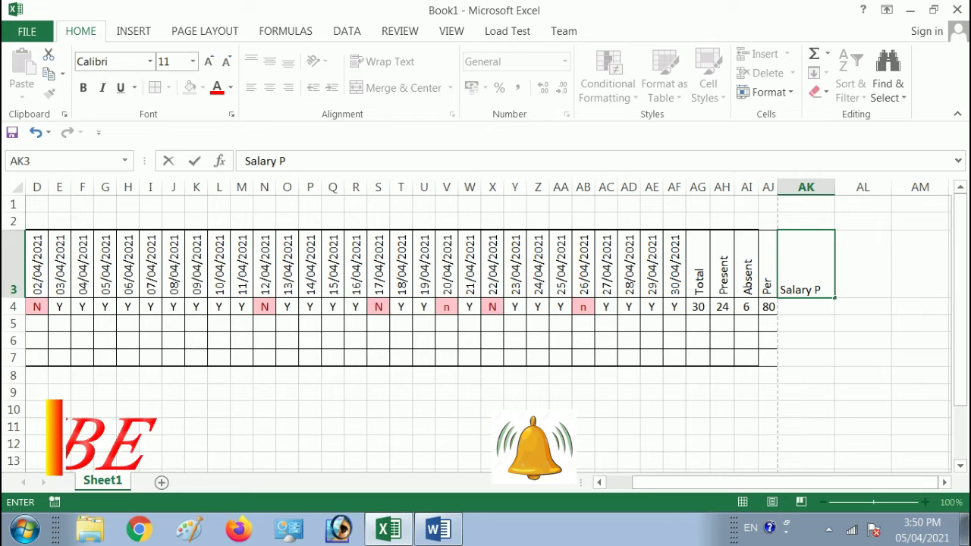
pyautogui.write('r Da')
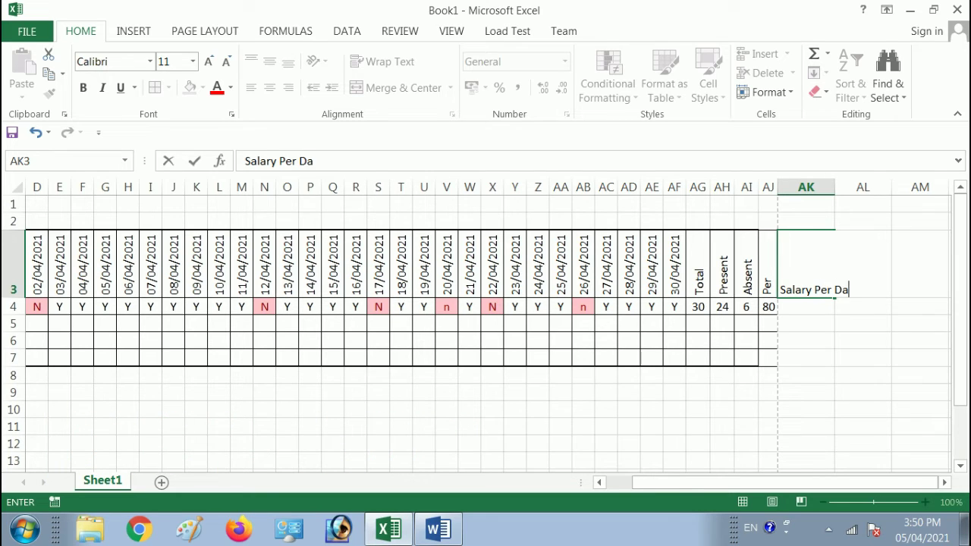
pyautogui.write('y')
pyautogui.press('Return')
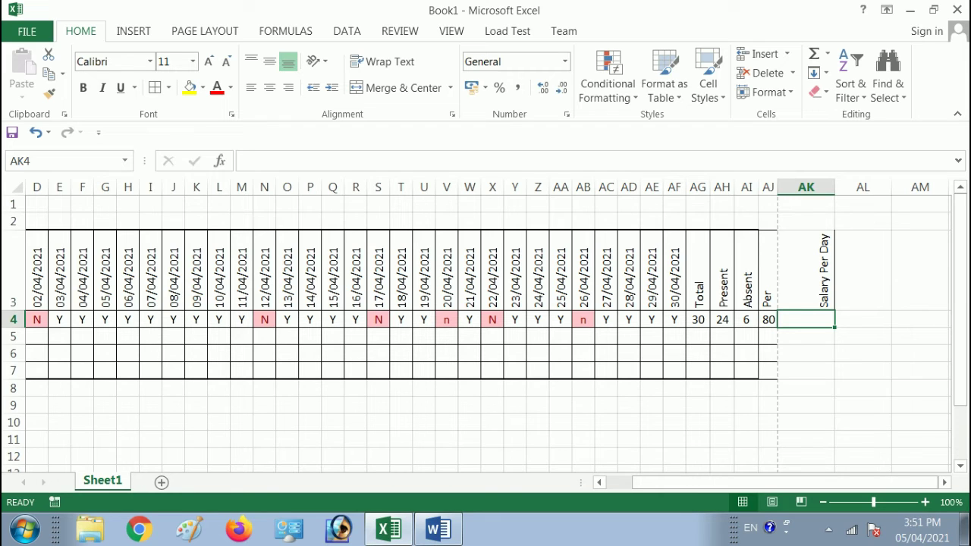
pyautogui.write('250')
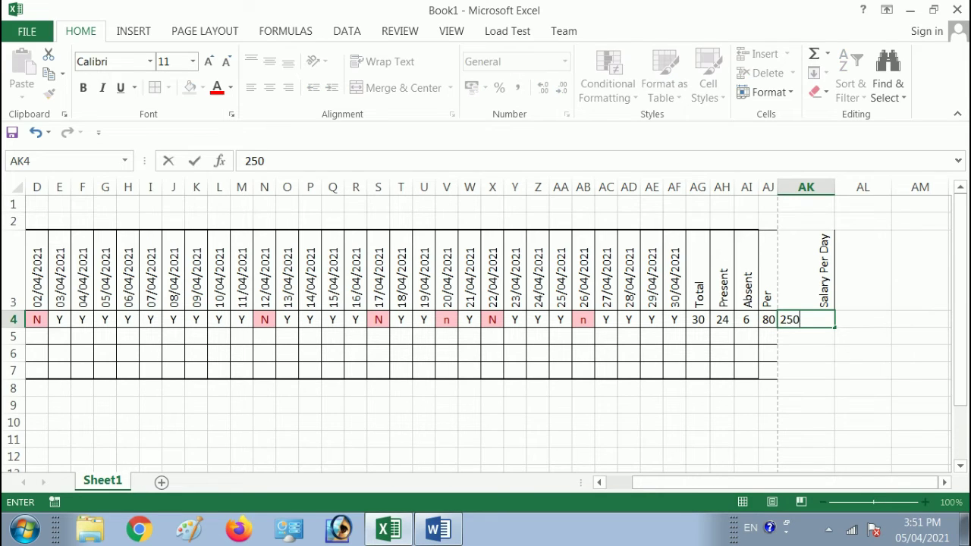
pyautogui.press('Return')
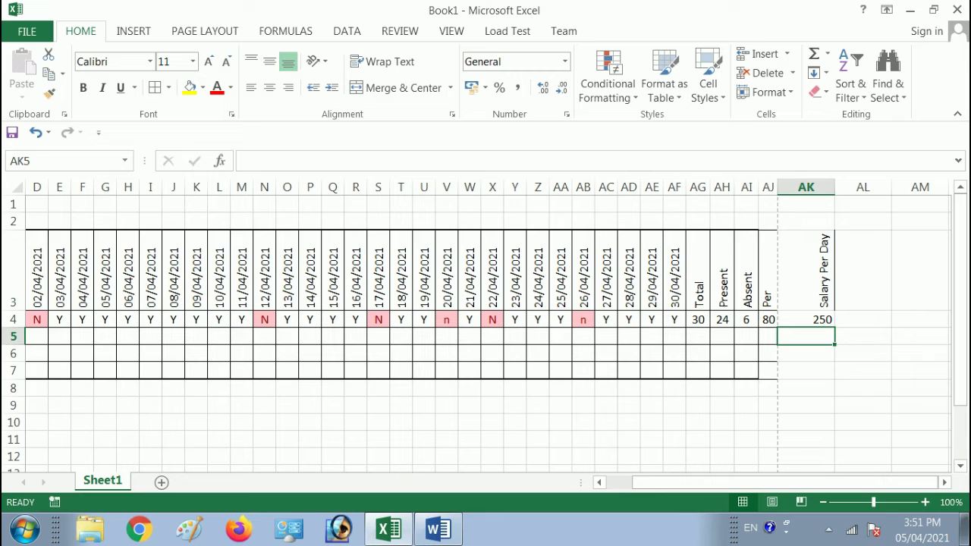
# Add a salary header in AL3 and the formula =AK4*AH4 in AL4, giving 6000.
pyautogui.press('Up')
pyautogui.press('Up')
pyautogui.press('Right')
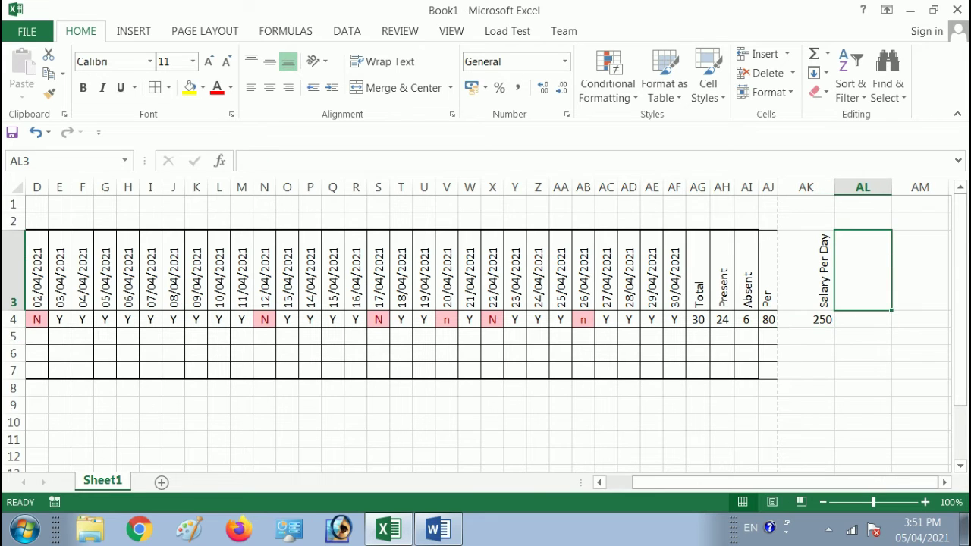
pyautogui.write('salary')
pyautogui.press('Return')
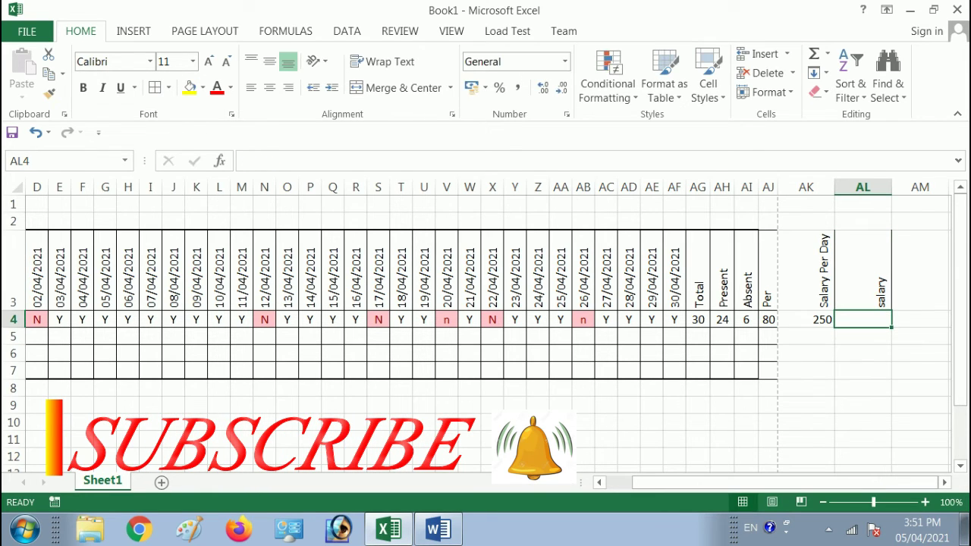
pyautogui.write('=')
pyautogui.press('Left')
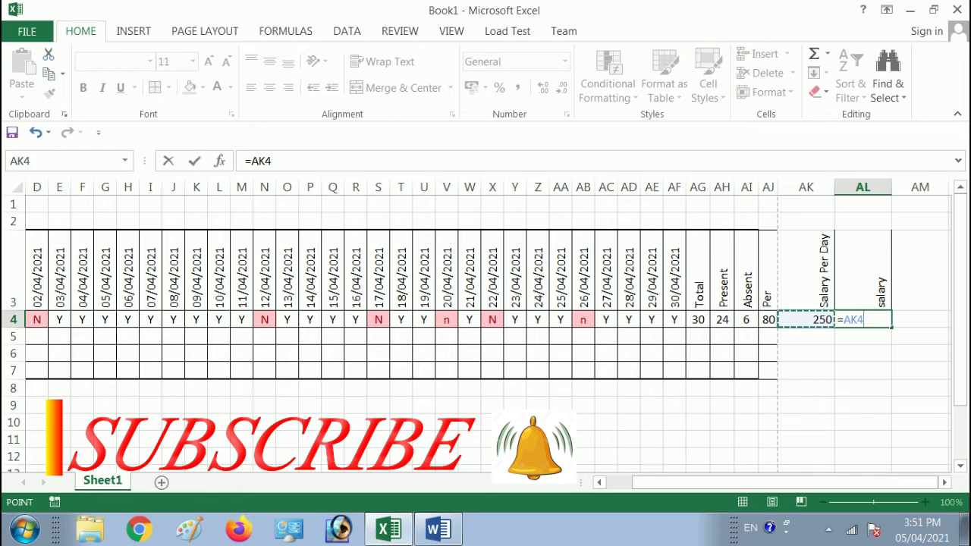
pyautogui.write('*')
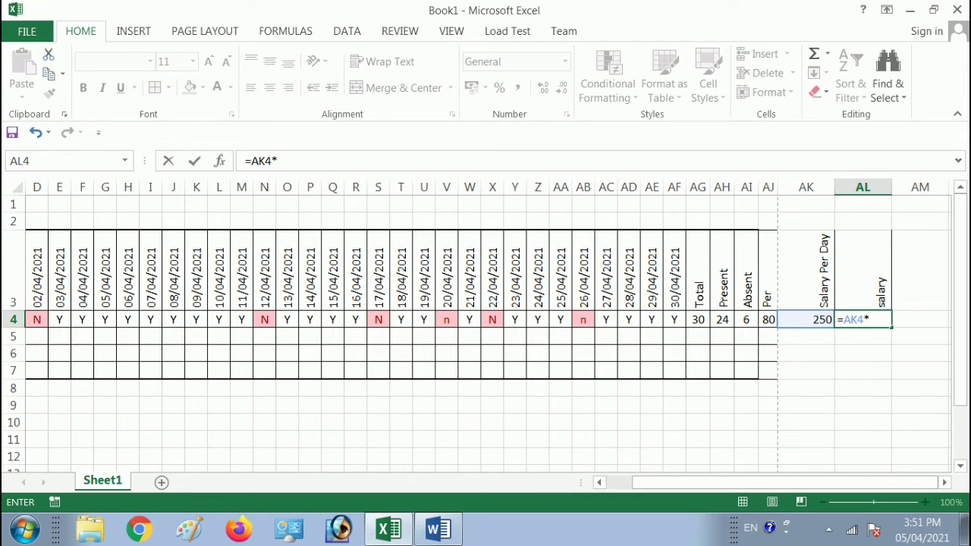
pyautogui.press('Left')
pyautogui.press('Left')
pyautogui.press('Left')
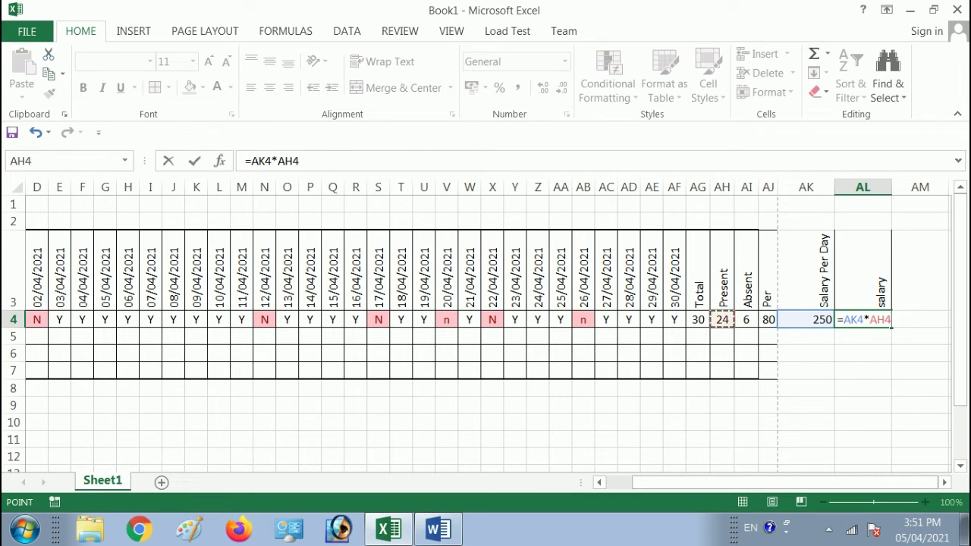
pyautogui.press('Return')
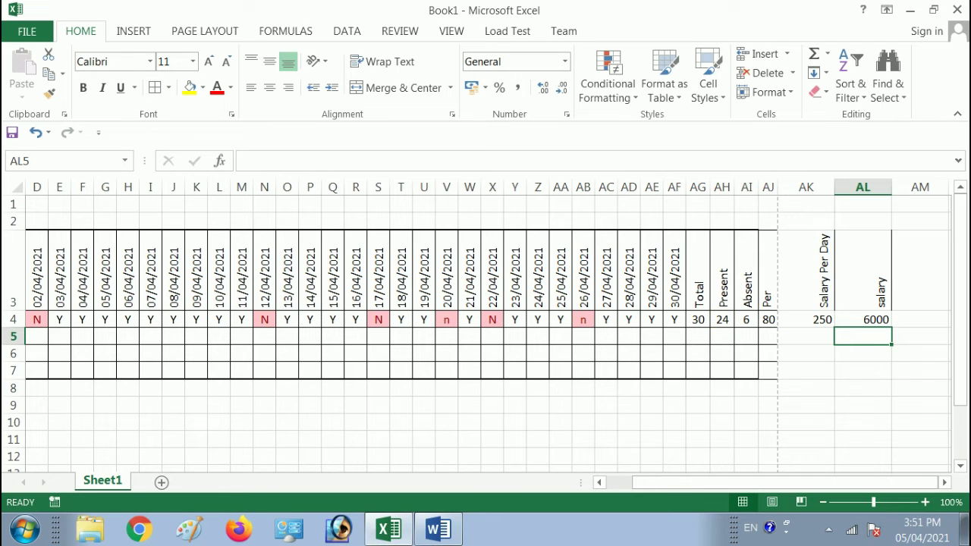
# Change the 20/04, 22/04 and 26/04 marks in row 4 back to Y.
pyautogui.click(583, 319)
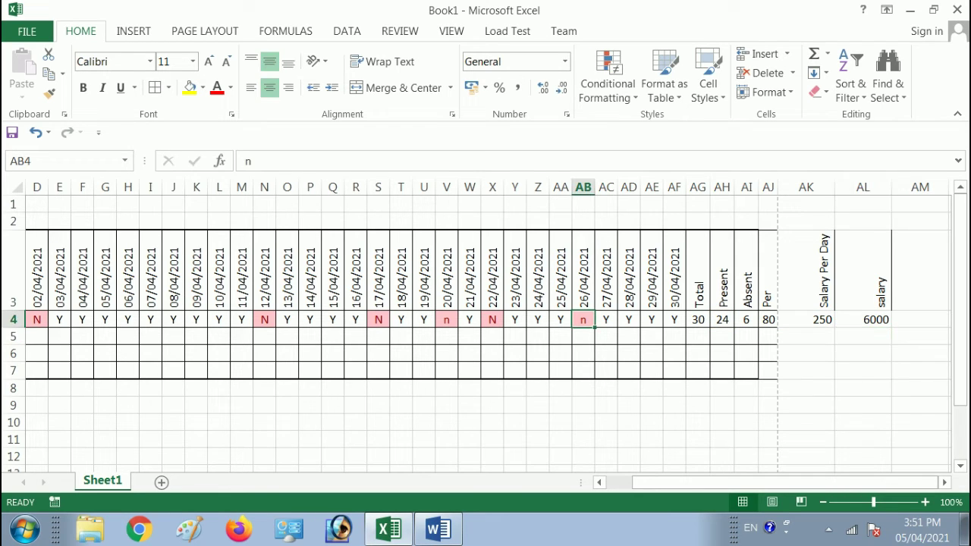
pyautogui.write('Y')
pyautogui.press('Return')
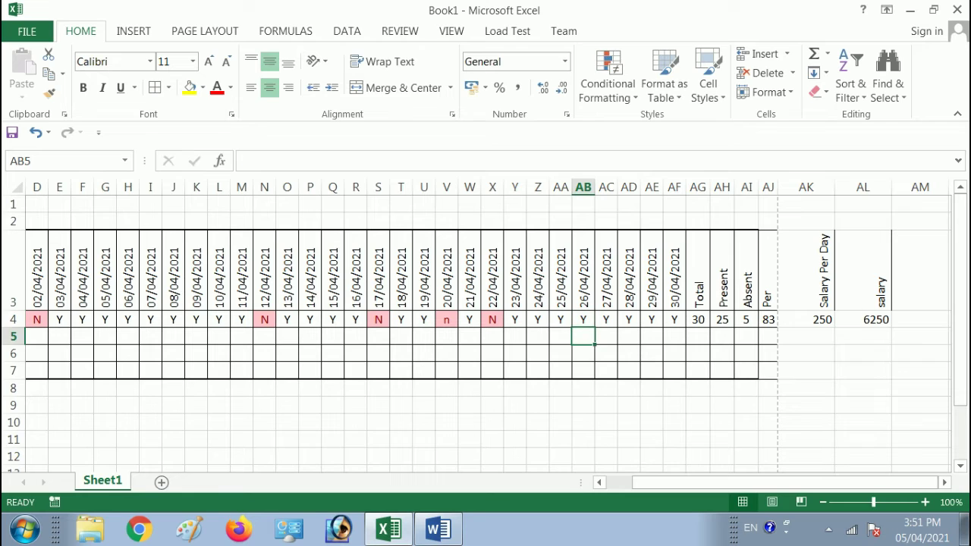
pyautogui.press('Up')
pyautogui.press('Left')
pyautogui.press('Left')
pyautogui.press('Left')
pyautogui.press('Left')
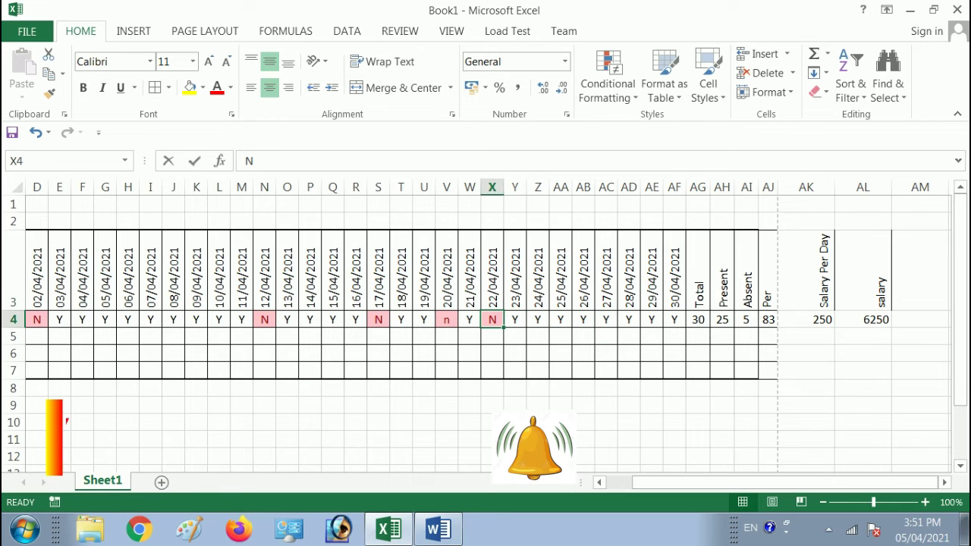
pyautogui.write('Y')
pyautogui.press('Left')
pyautogui.press('Left')
pyautogui.press('Left')
pyautogui.press('Right')
pyautogui.write('Y')
pyautogui.press('Left')
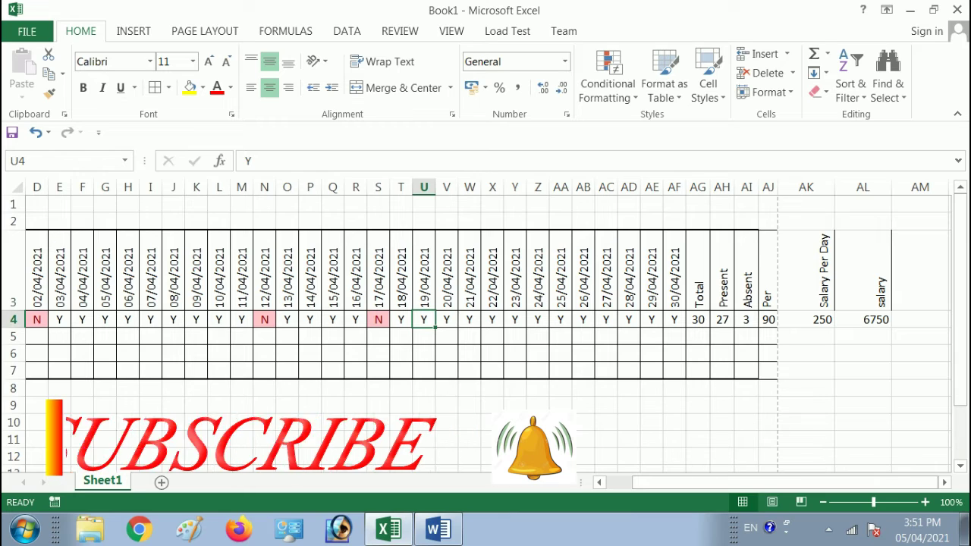
pyautogui.press('Right')
pyautogui.press('Right')
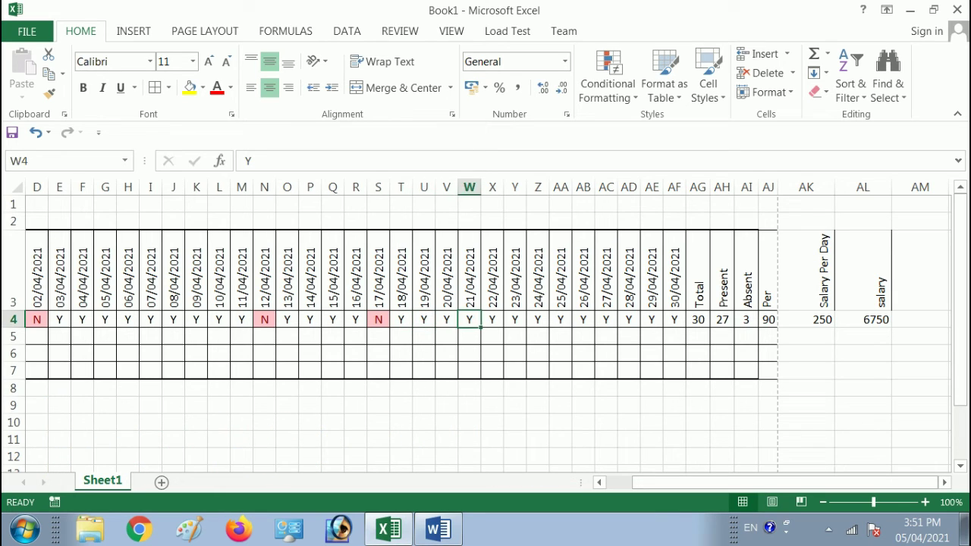
pyautogui.press('Right')
pyautogui.press('Right')
pyautogui.press('Right')
pyautogui.press('Right')
pyautogui.press('Right')
pyautogui.press('Right')
pyautogui.press('Right')
pyautogui.press('Right')
pyautogui.press('Right')
pyautogui.press('Right')
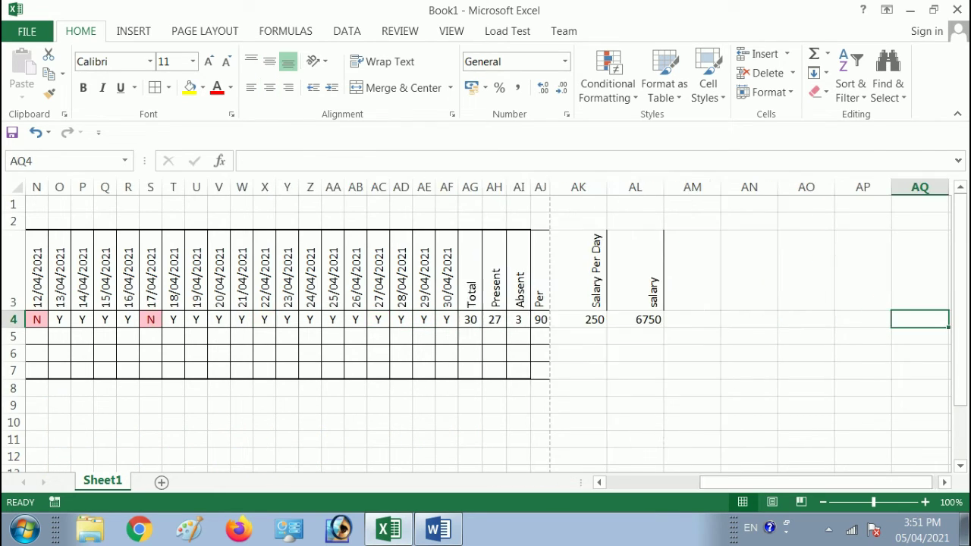
# AutoFit columns AK and AL to their contents, then return to column A.
pyautogui.press('Left')
pyautogui.press('Left')
pyautogui.press('Left')
pyautogui.press('Left')
pyautogui.press('Left')
pyautogui.press('Left')
pyautogui.press('Up')
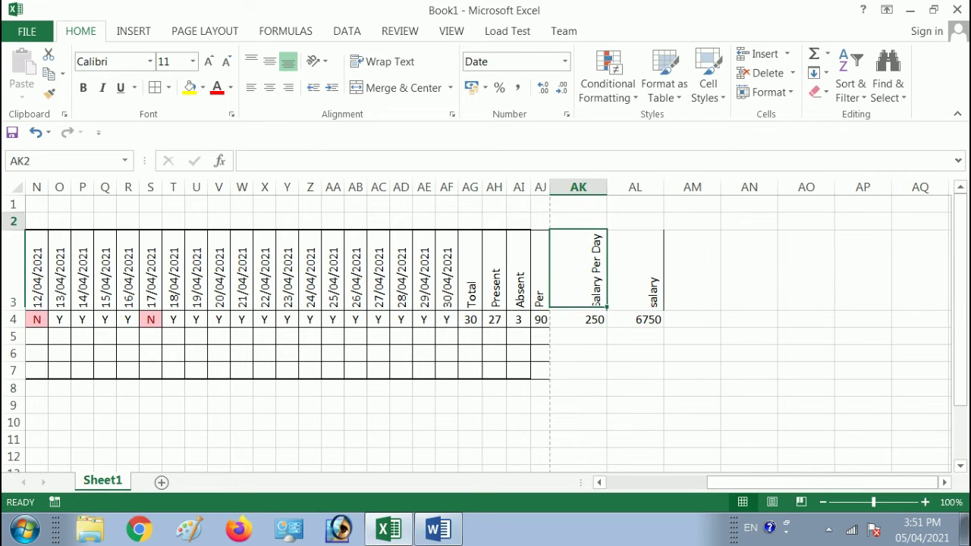
pyautogui.press('Down')
pyautogui.press('Up')
pyautogui.hotkey('shift', 'Down')
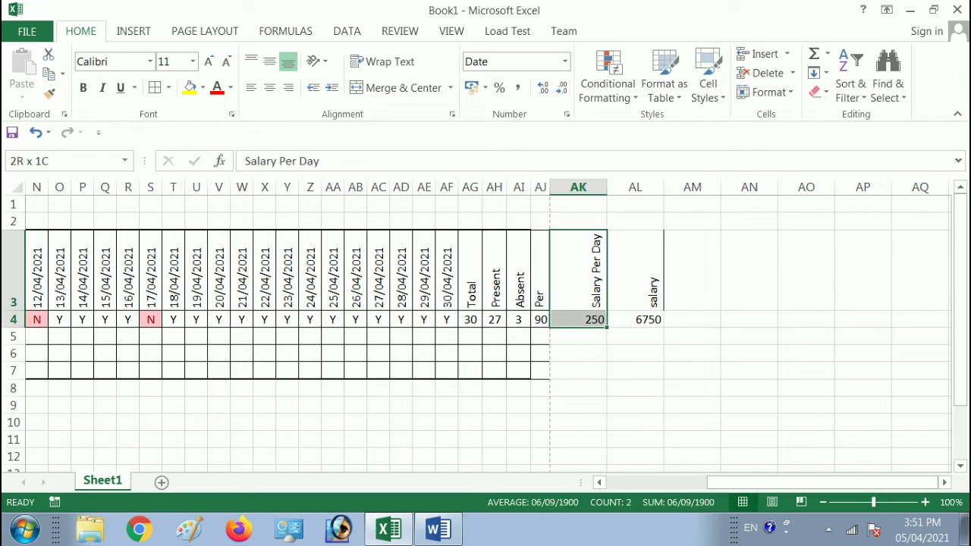
pyautogui.hotkey('shift', 'Right')
pyautogui.press('alt')
pyautogui.press('h')
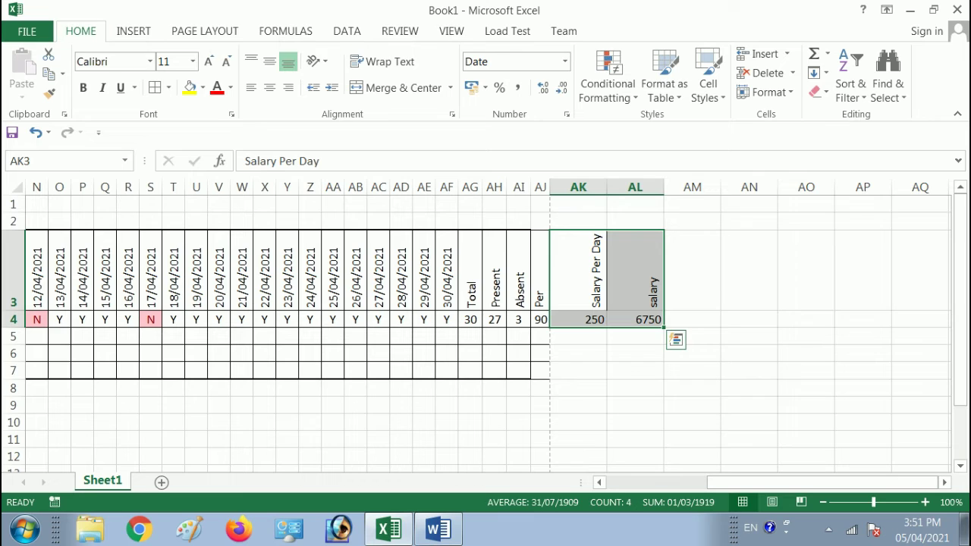
pyautogui.press('o')
pyautogui.press('i')
pyautogui.press('Left')
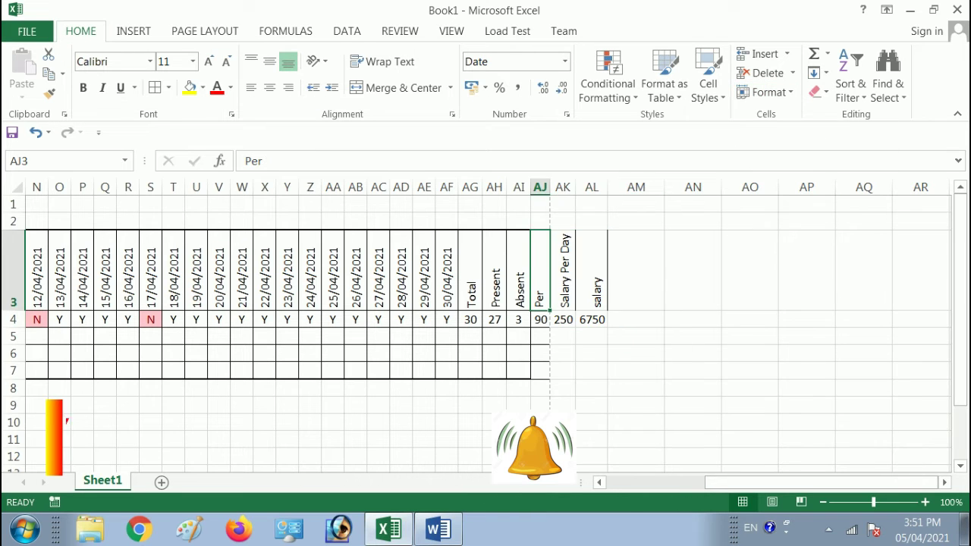
pyautogui.press('Home')
pyautogui.press('Down')
pyautogui.press('Down')
# Give the table A3:AL7 all borders and a Thick Box Border outline.
pyautogui.press('Up')
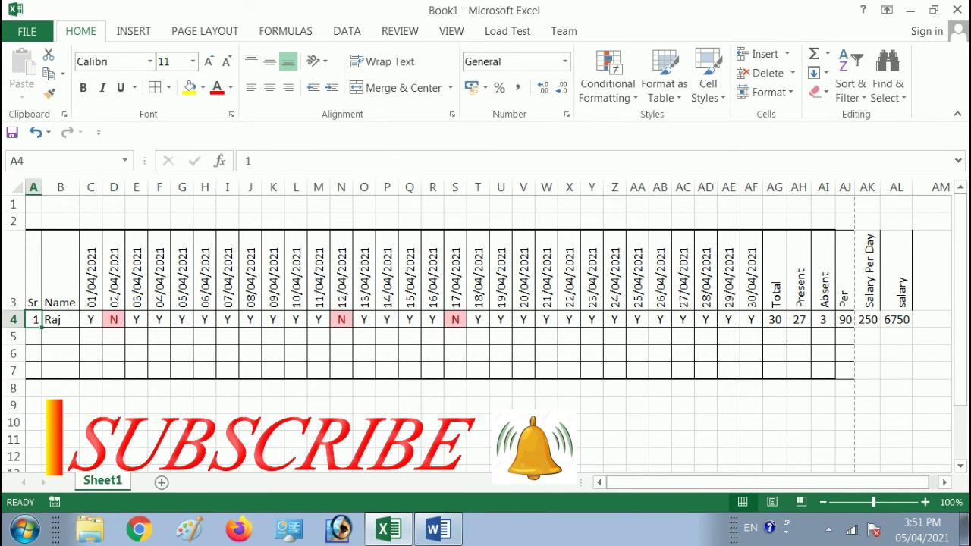
pyautogui.press('Up')
pyautogui.hotkey('shift', 'Down')
pyautogui.hotkey('shift', 'Down')
pyautogui.hotkey('shift', 'Down')
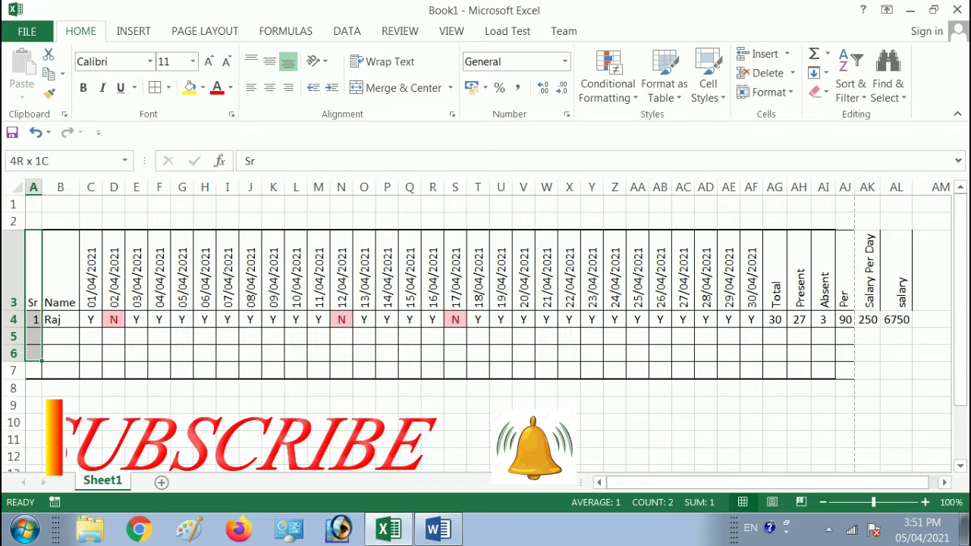
pyautogui.hotkey('shift', 'Down')
pyautogui.hotkey('ctrl', 'shift', 'Right')
pyautogui.press('alt')
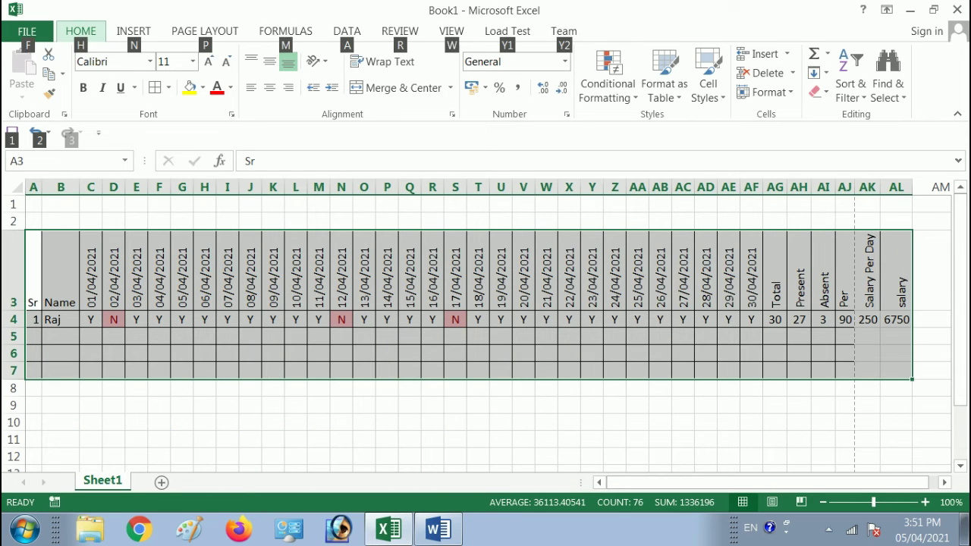
pyautogui.press('alt')
pyautogui.press('alt')
pyautogui.press('h')
pyautogui.press('b')
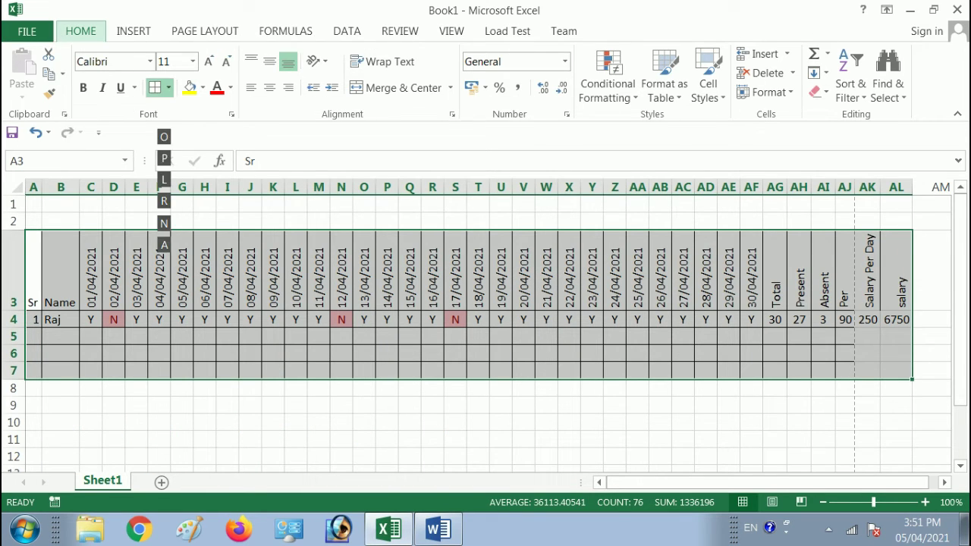
pyautogui.press('a')
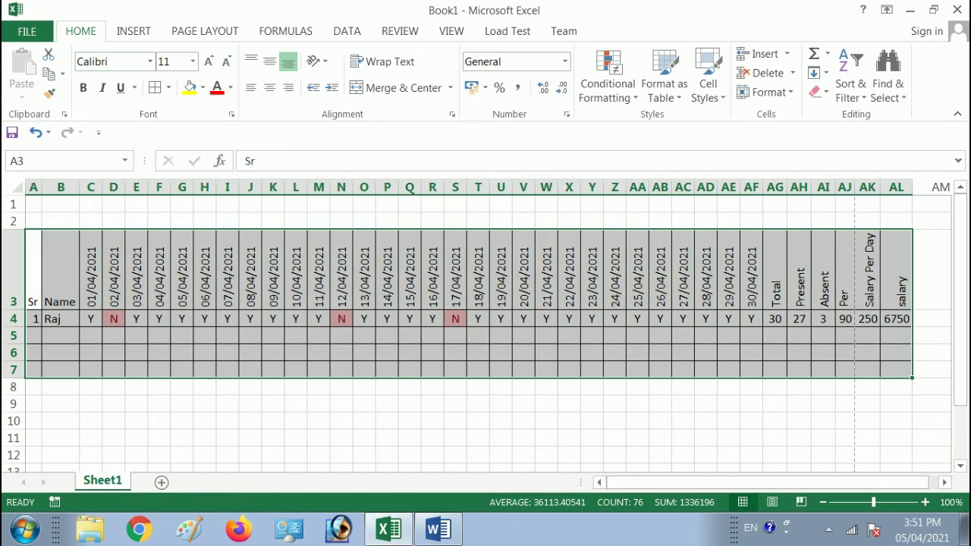
pyautogui.click(169, 87)
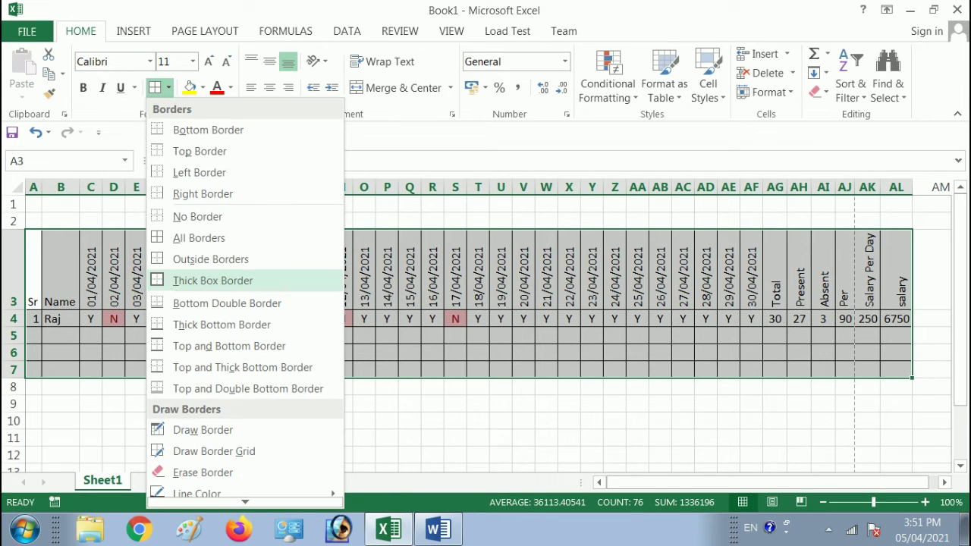
pyautogui.press('Return')
pyautogui.click(33, 269)
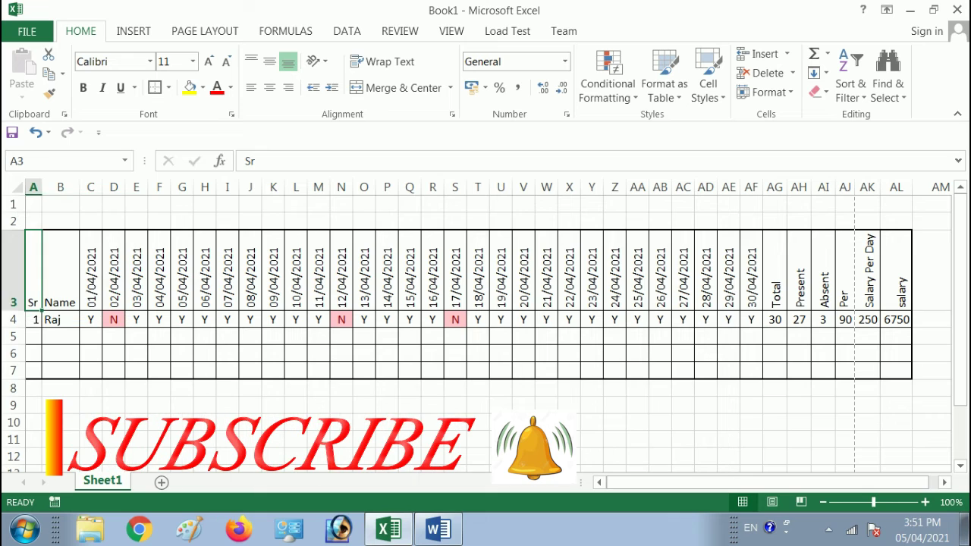
pyautogui.press('Down')
pyautogui.press('Down')
pyautogui.press('Up')
pyautogui.press('Down')
# Enter serial number 2 and the second employee's name in B5, then AutoFit column B.
pyautogui.press('Right')
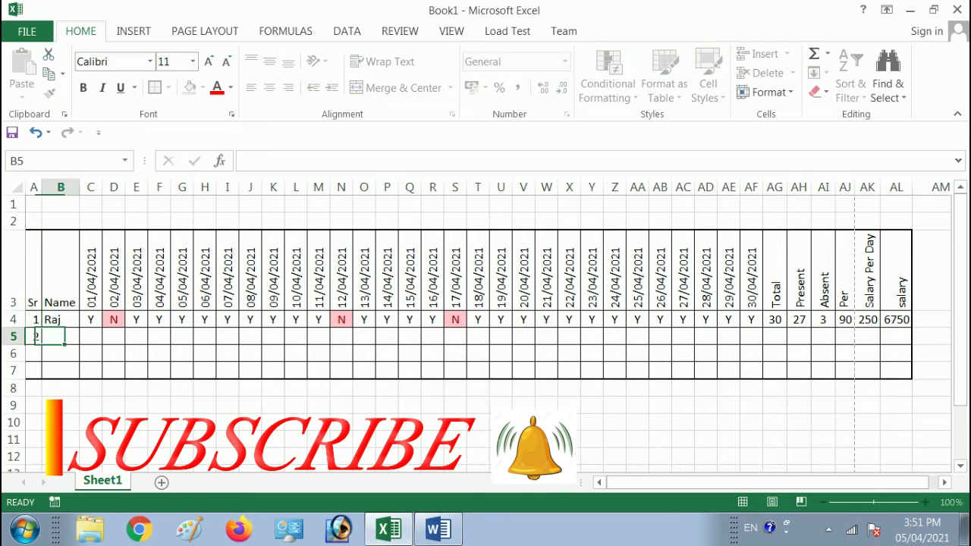
pyautogui.press('Tab')
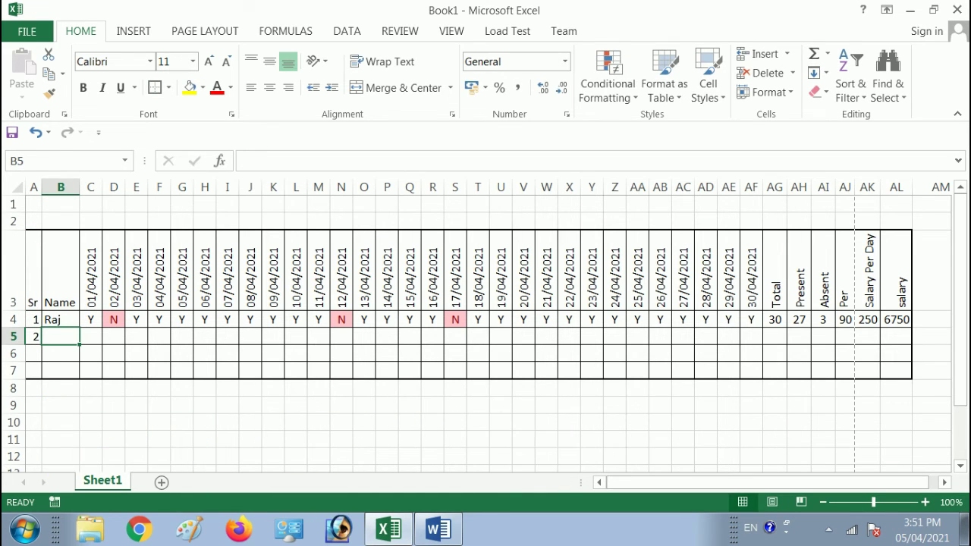
pyautogui.write('sAL')
pyautogui.press('BackSpace')
pyautogui.press('BackSpace')
pyautogui.press('BackSpace')
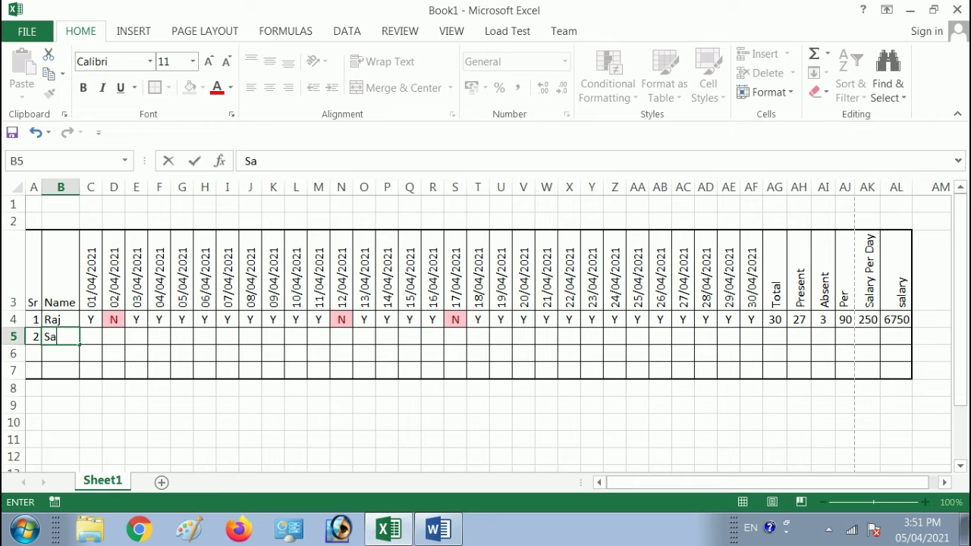
pyautogui.write('lman')
pyautogui.press('Tab')
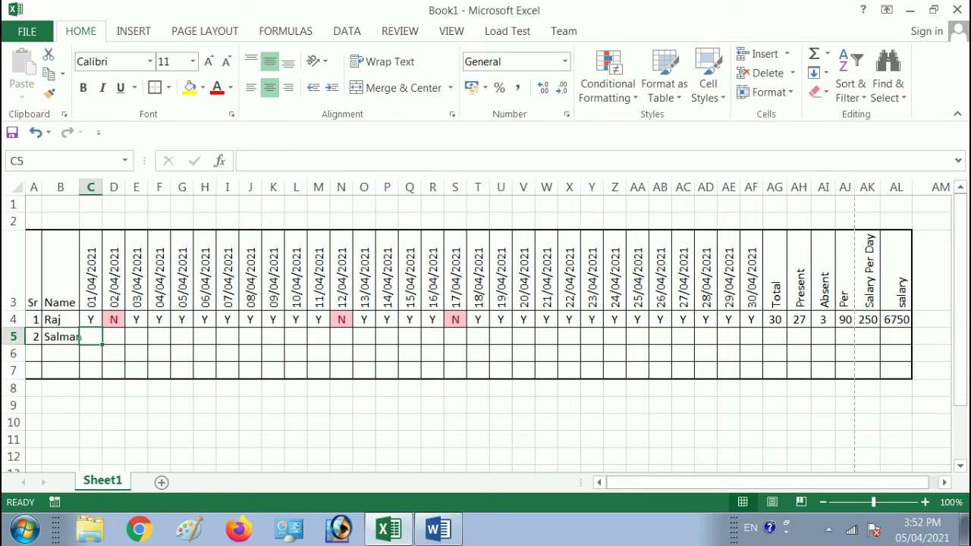
pyautogui.press('Left')
pyautogui.press('alt')
pyautogui.press('h')
pyautogui.press('o')
pyautogui.press('i')
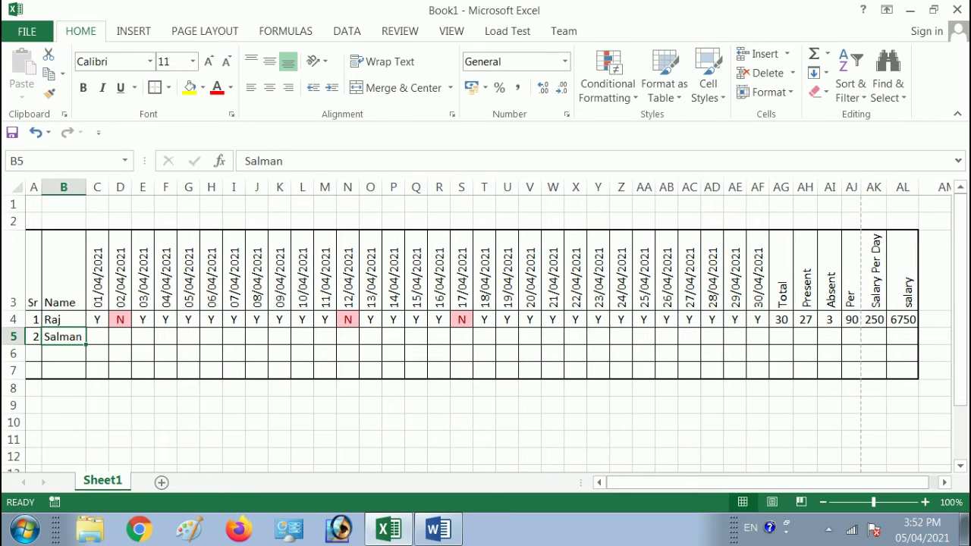
# Fill C5:AL5 down from row 4 using Ctrl+D.
pyautogui.click(97, 336)
pyautogui.press('Up')
pyautogui.press('Up')
pyautogui.press('Down')
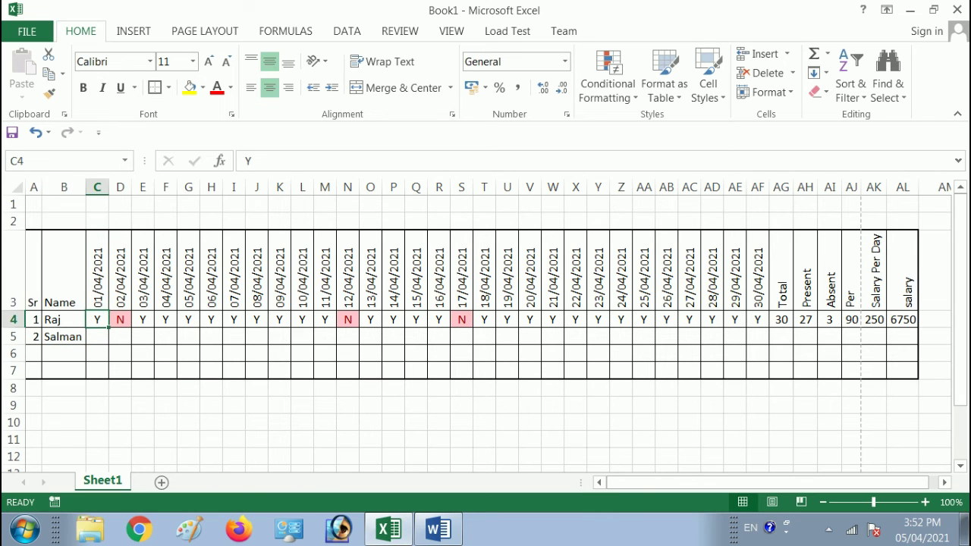
pyautogui.press('Down')
pyautogui.moveTo(98, 336); pyautogui.dragTo(902, 336)
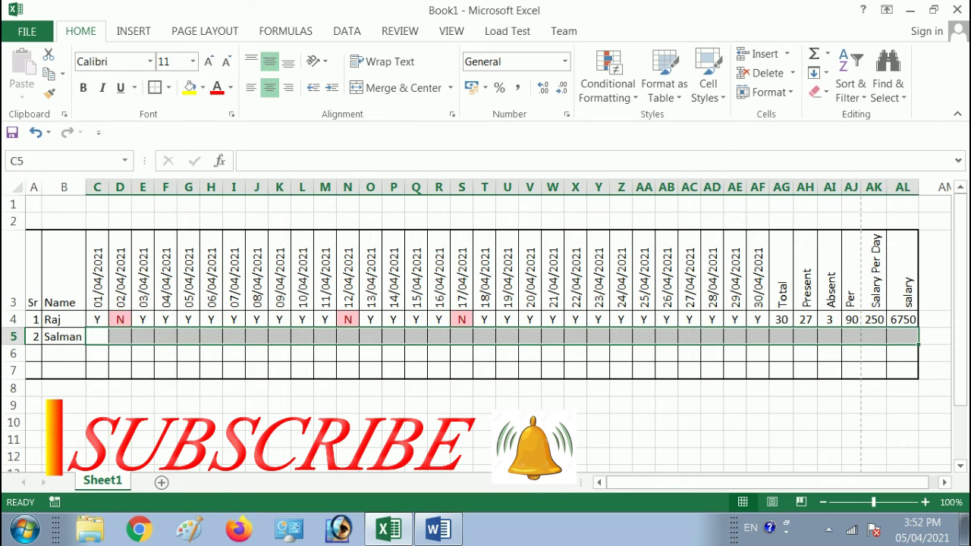
pyautogui.hotkey('ctrl', 'd')
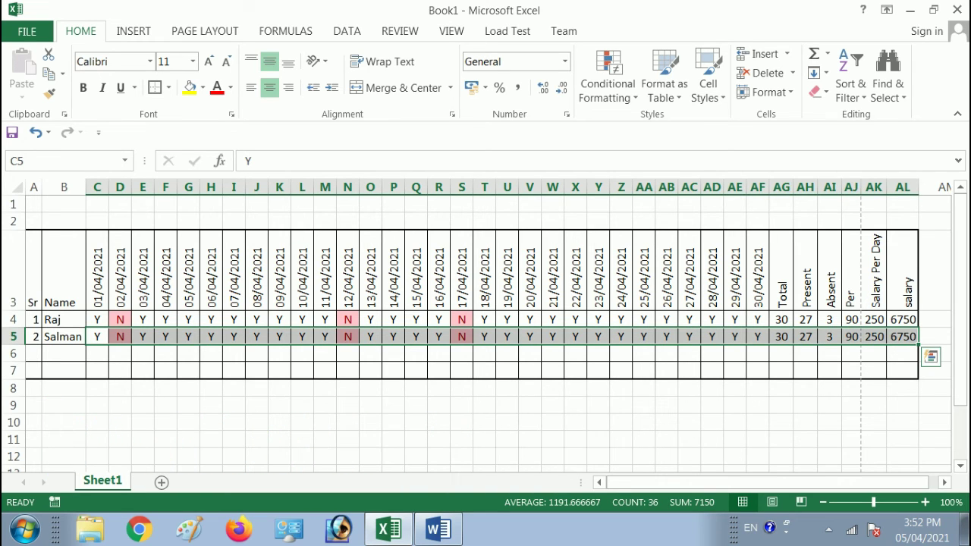
# Mark 01/04 and 06/04/2021 as N and set Salary Per Day 350 in AK5.
pyautogui.click(63, 336)
pyautogui.click(97, 336)
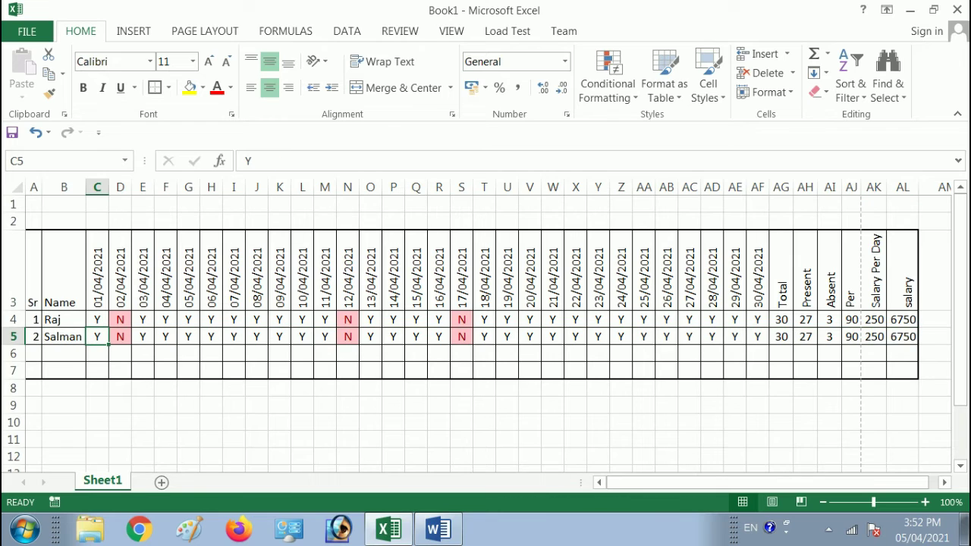
pyautogui.write('n')
pyautogui.press('Right')
pyautogui.press('Right')
pyautogui.press('Left')
pyautogui.press('Left')
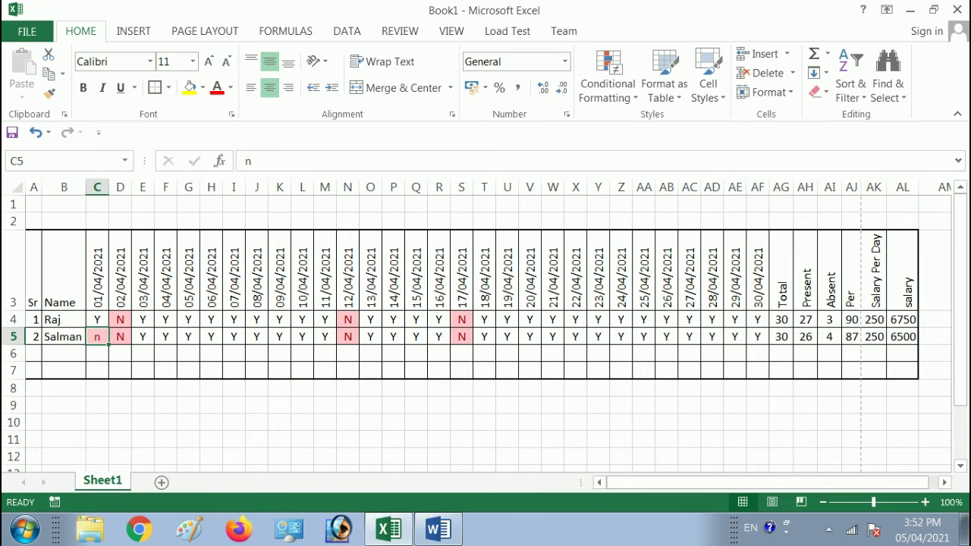
pyautogui.write('N')
pyautogui.press('Right')
pyautogui.press('Right')
pyautogui.press('Right')
pyautogui.press('Right')
pyautogui.press('Right')
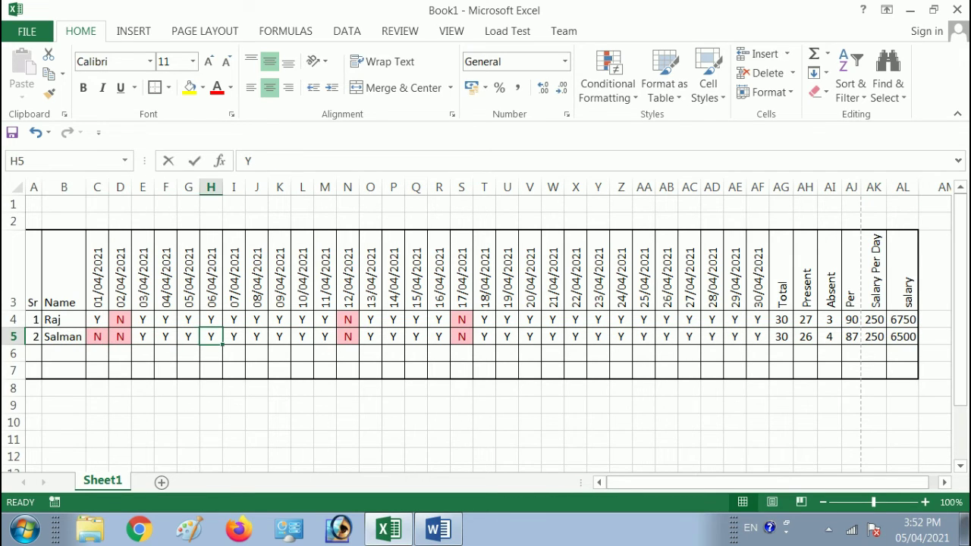
pyautogui.write('N')
pyautogui.press('Right')
pyautogui.press('Right')
pyautogui.press('Right')
pyautogui.press('Right')
pyautogui.press('Right')
pyautogui.press('Right')
pyautogui.press('Right')
pyautogui.press('Right')
pyautogui.press('Right')
pyautogui.press('Right')
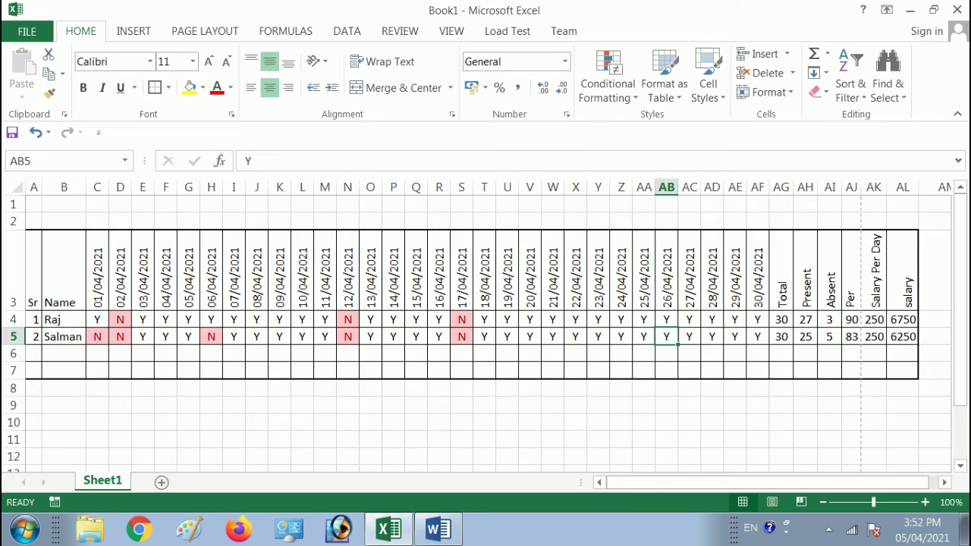
pyautogui.press('Right')
pyautogui.press('Right')
pyautogui.press('Right')
pyautogui.press('Right')
pyautogui.press('Right')
pyautogui.press('Right')
pyautogui.press('Right')
pyautogui.press('Right')
pyautogui.press('Right')
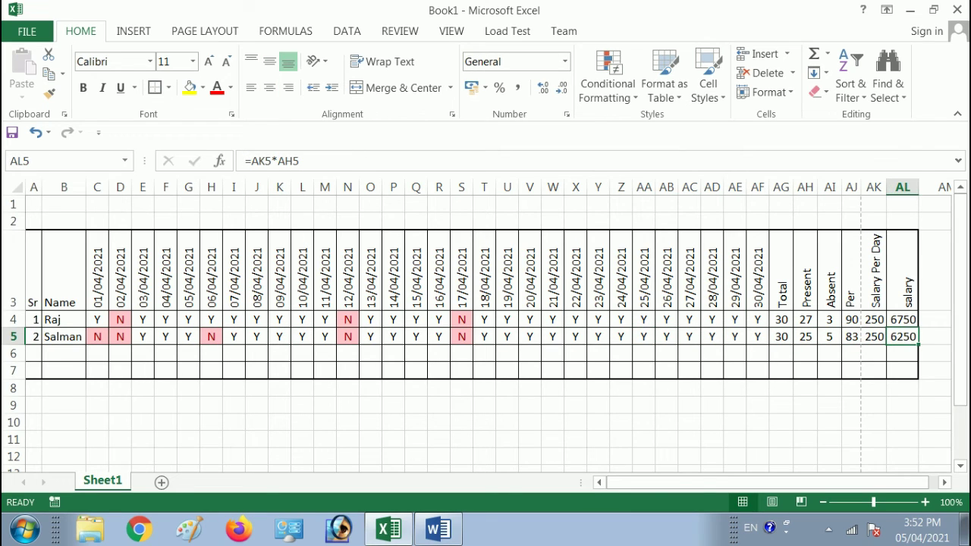
pyautogui.press('Left')
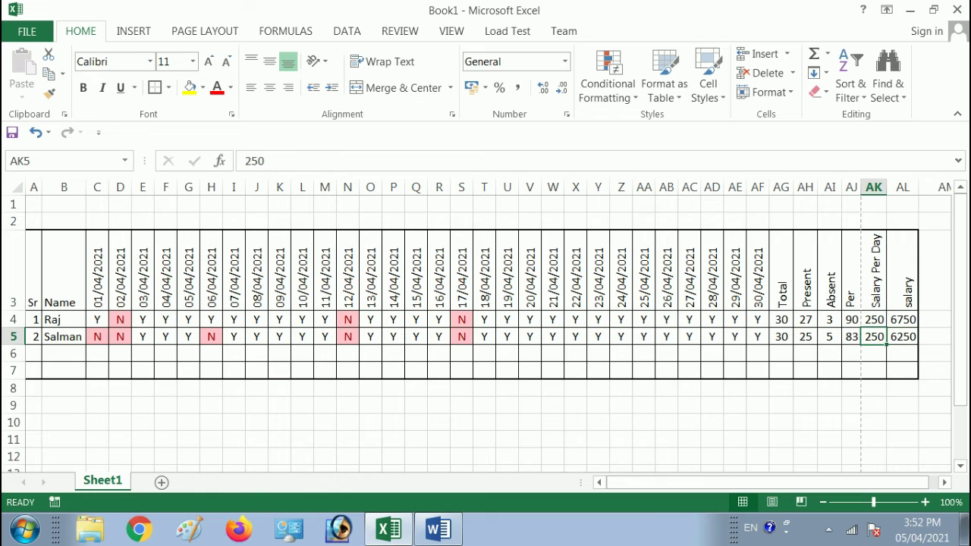
pyautogui.write('350')
pyautogui.press('Return')
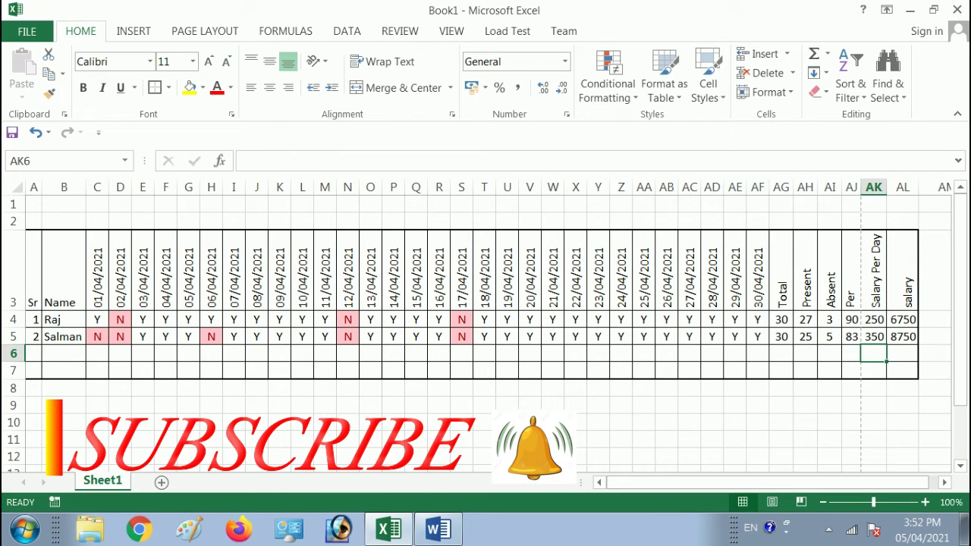
pyautogui.press('Up')
pyautogui.press('Up')
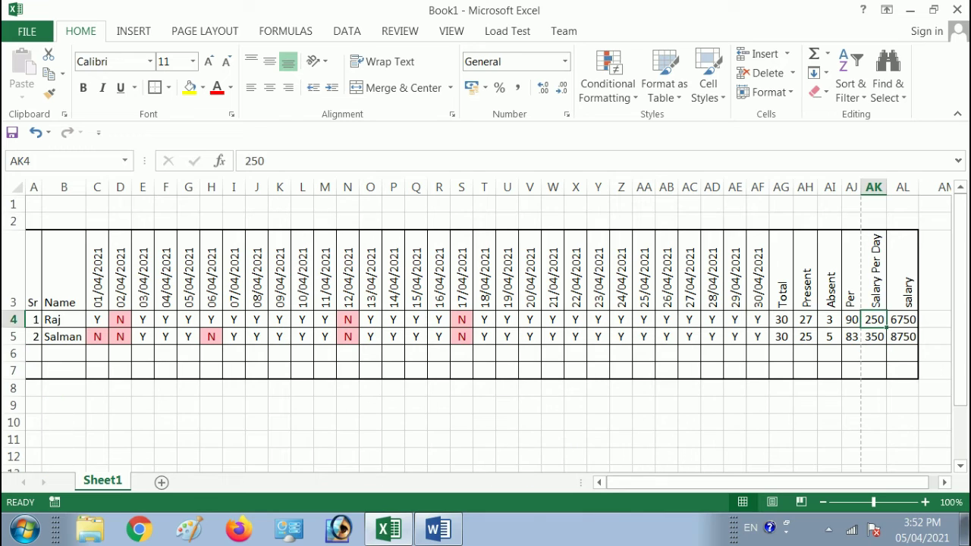
pyautogui.press('Up')
pyautogui.press('Up')
pyautogui.press('Up')
pyautogui.press('Home')
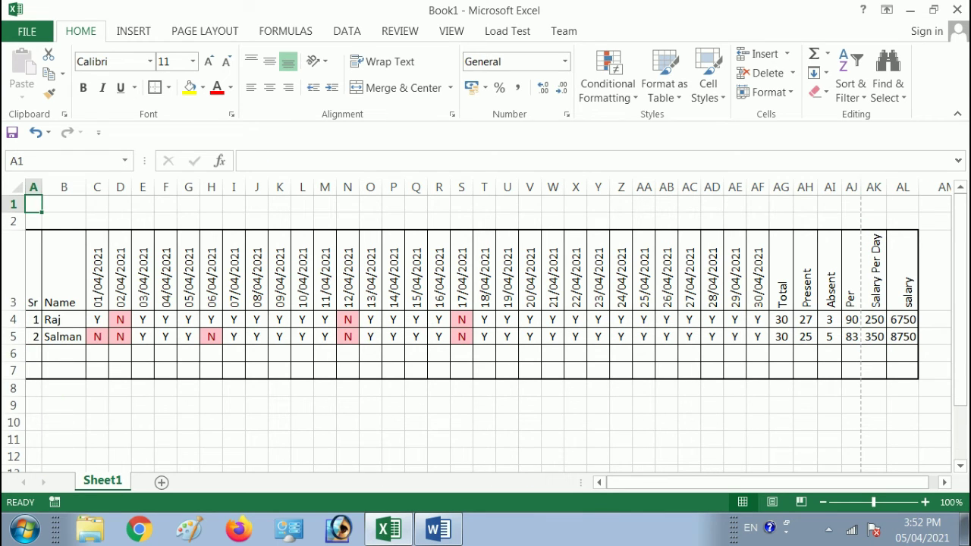
# Merge & Center A1:AL1 and type the title AALIYA COMPUTER INSTITUTE.
pyautogui.hotkey('shift', 'Right')
pyautogui.hotkey('shift', 'Right')
pyautogui.hotkey('shift', 'Right')
pyautogui.hotkey('shift', 'Right')
pyautogui.hotkey('shift', 'Right')
pyautogui.hotkey('shift', 'Right')
pyautogui.hotkey('shift', 'Right')
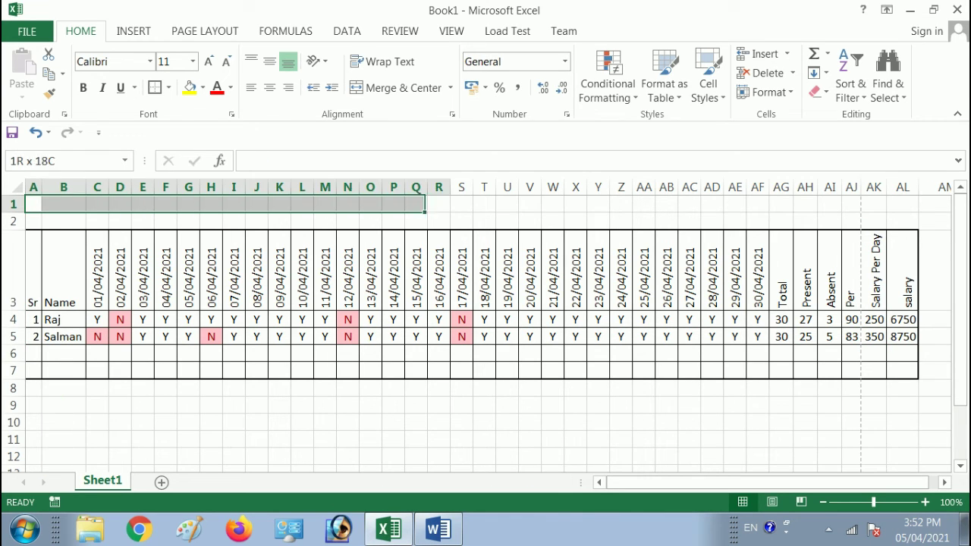
pyautogui.hotkey('shift', 'Right')
pyautogui.hotkey('shift', 'Right')
pyautogui.hotkey('shift', 'Right')
pyautogui.hotkey('shift', 'Right')
pyautogui.hotkey('shift', 'Right')
pyautogui.hotkey('shift', 'Right')
pyautogui.hotkey('shift', 'Right')
pyautogui.hotkey('shift', 'Right')
pyautogui.hotkey('shift', 'Right')
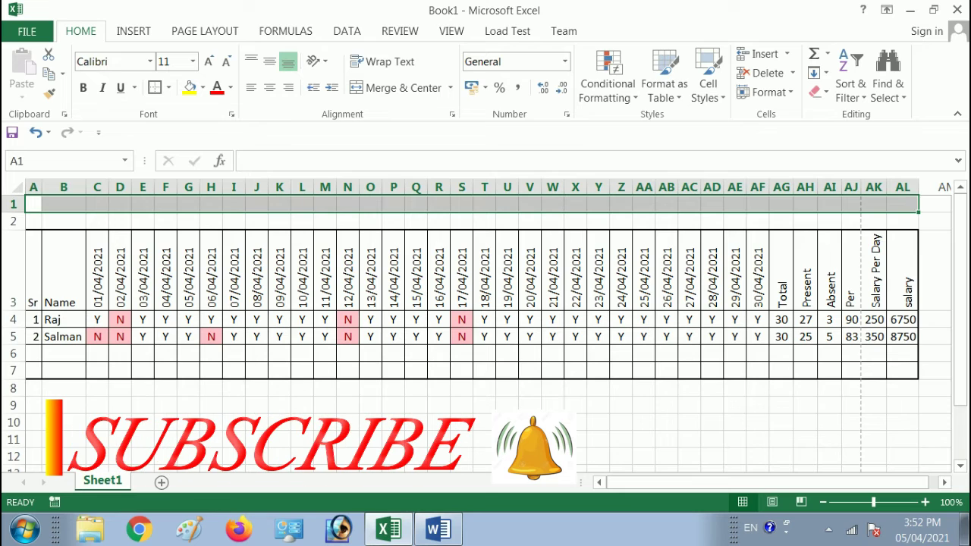
pyautogui.hotkey('alt', 'h')
pyautogui.press('m')
pyautogui.press('c')
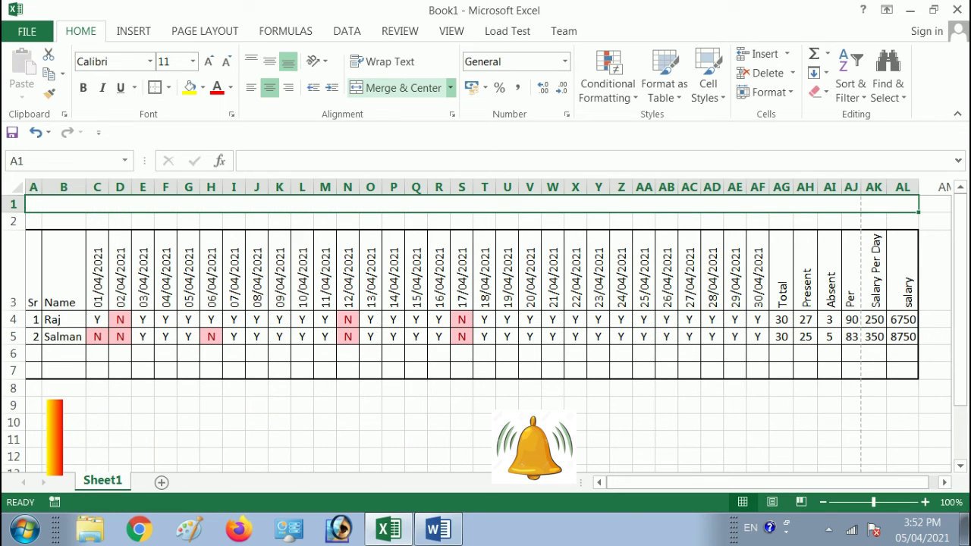
pyautogui.write('AALIYA COMPU')
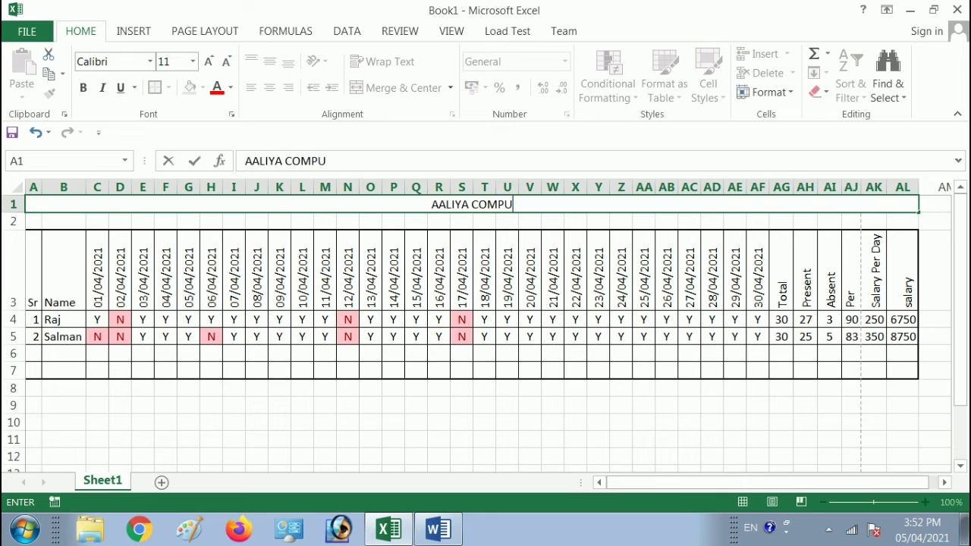
pyautogui.write('TER INSTITUT')
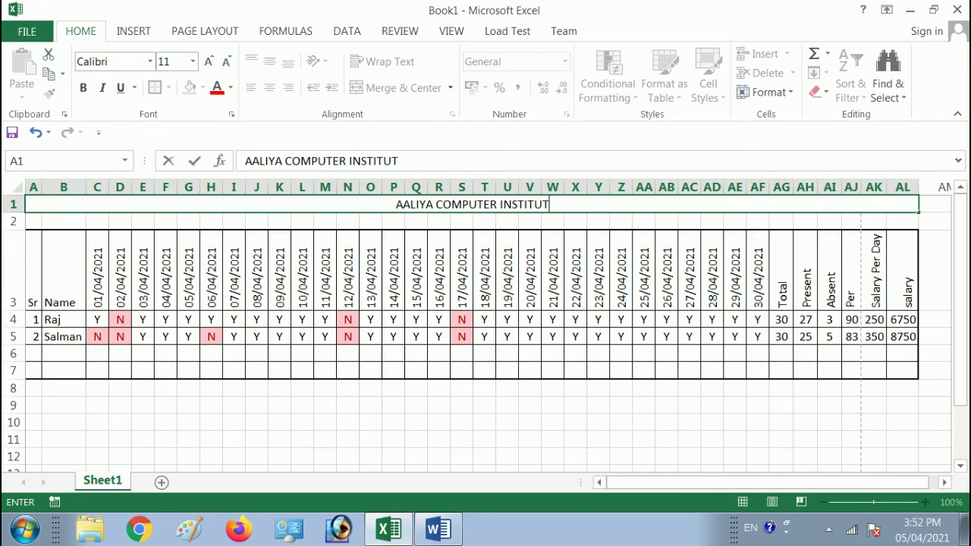
pyautogui.write('E')
pyautogui.press('Return')
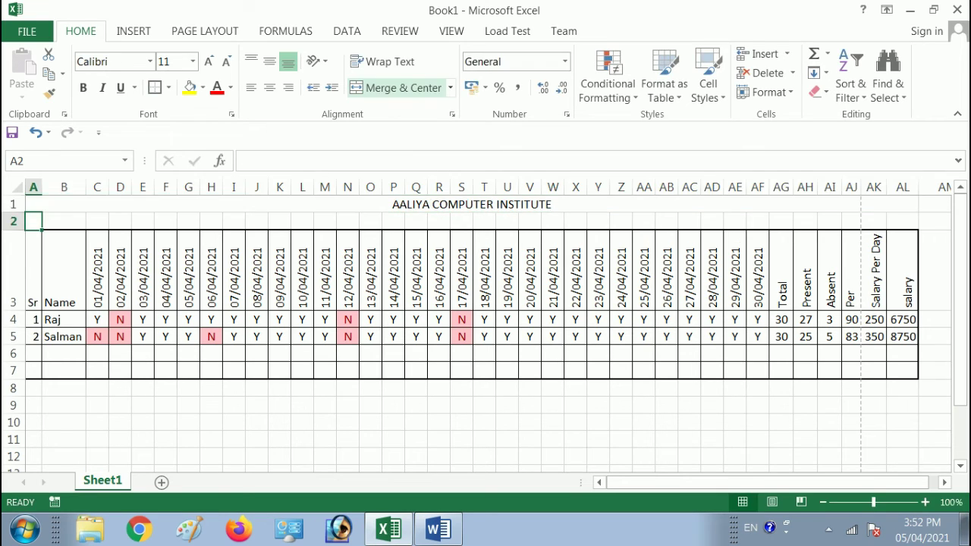
pyautogui.click(471, 204)
pyautogui.moveTo(33, 220); pyautogui.dragTo(902, 221)
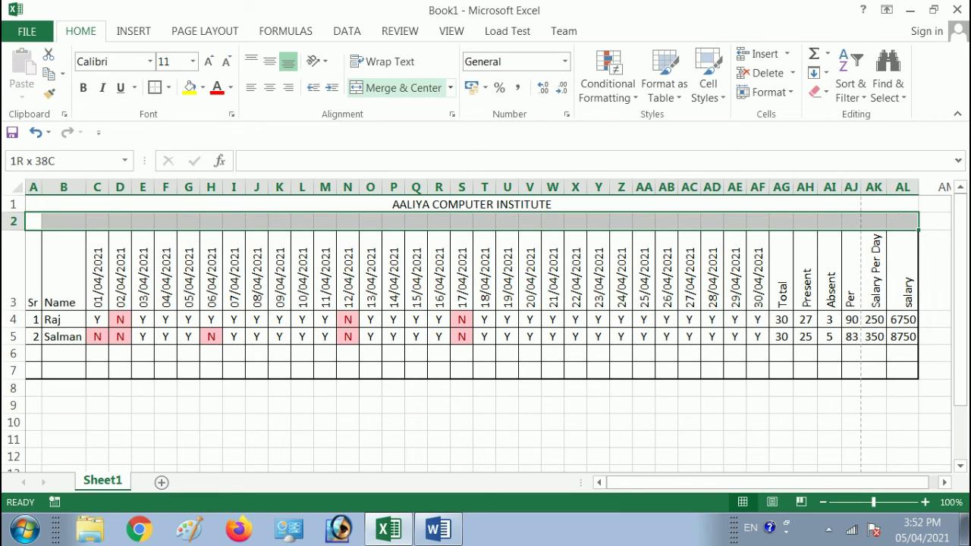
# Merge row 2 across the table and enter the subtitle ATTENDENCE SHEET.
pyautogui.hotkey('ctrl', 'd')
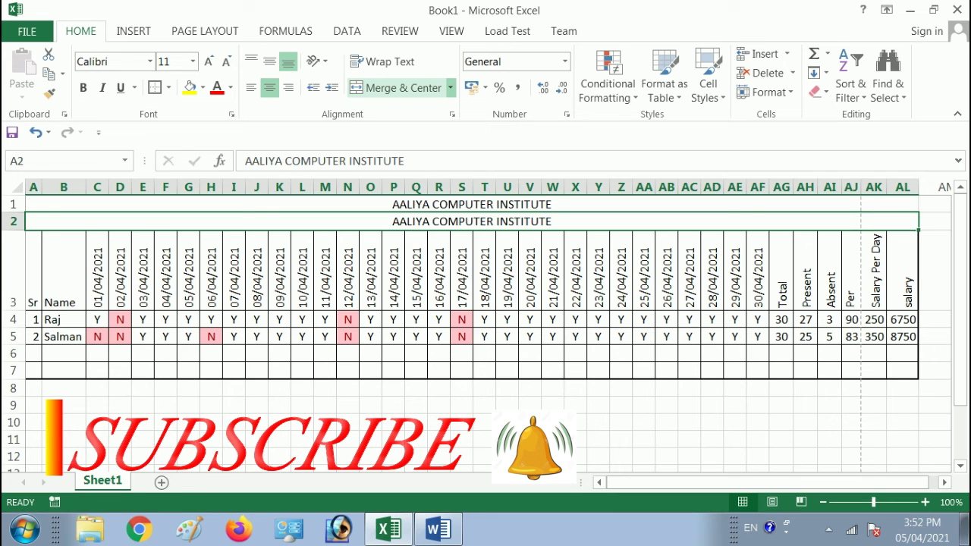
pyautogui.write('ATTN')
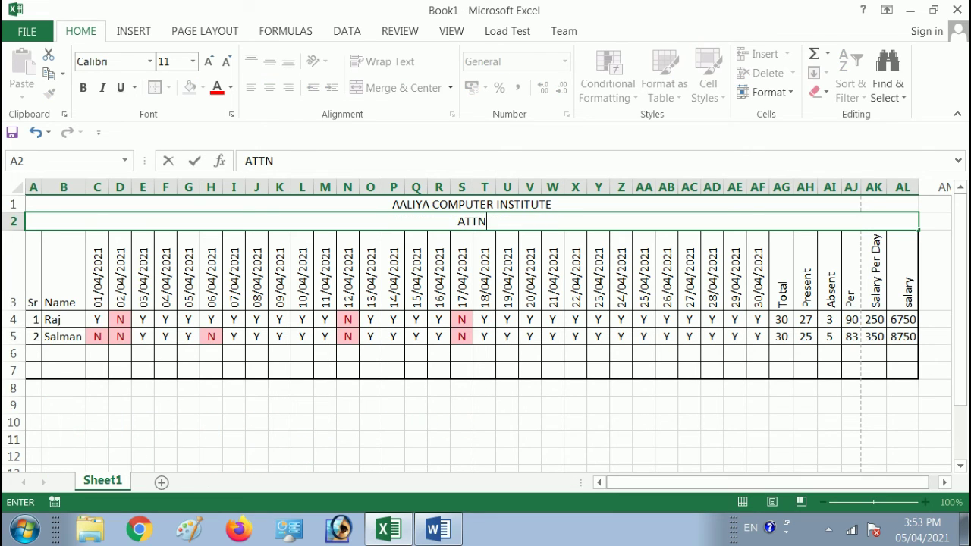
pyautogui.press('BackSpace')
pyautogui.write('EN')
pyautogui.write('DEN')
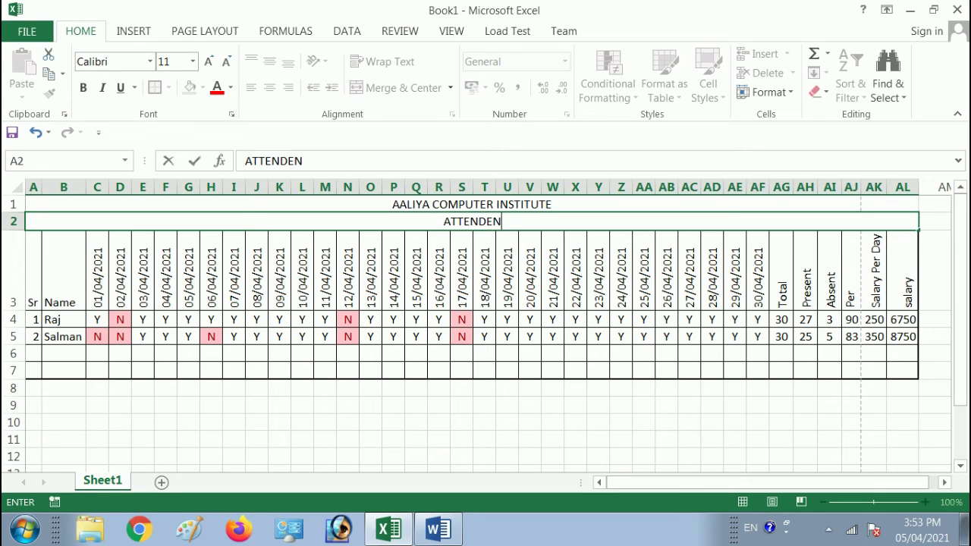
pyautogui.write('CE SH')
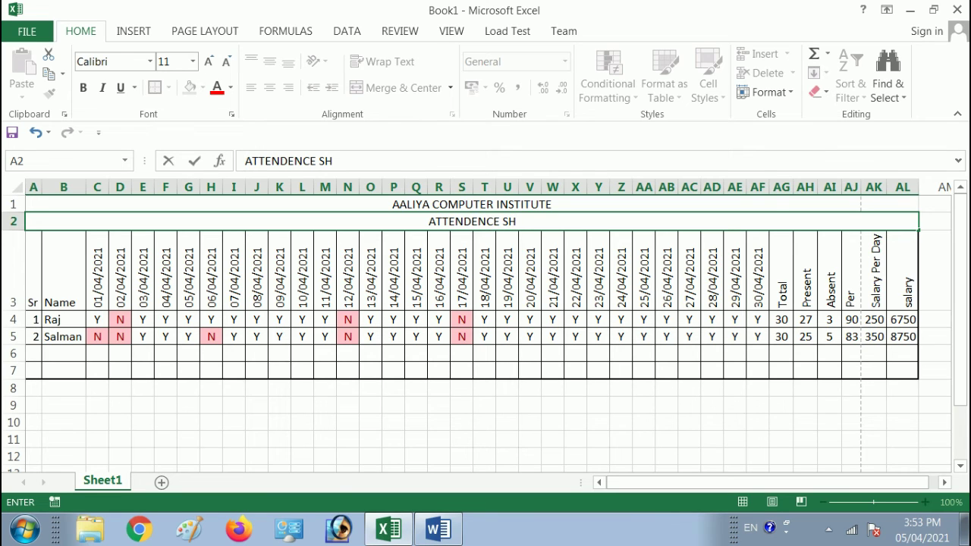
pyautogui.write('E')
pyautogui.write('E')
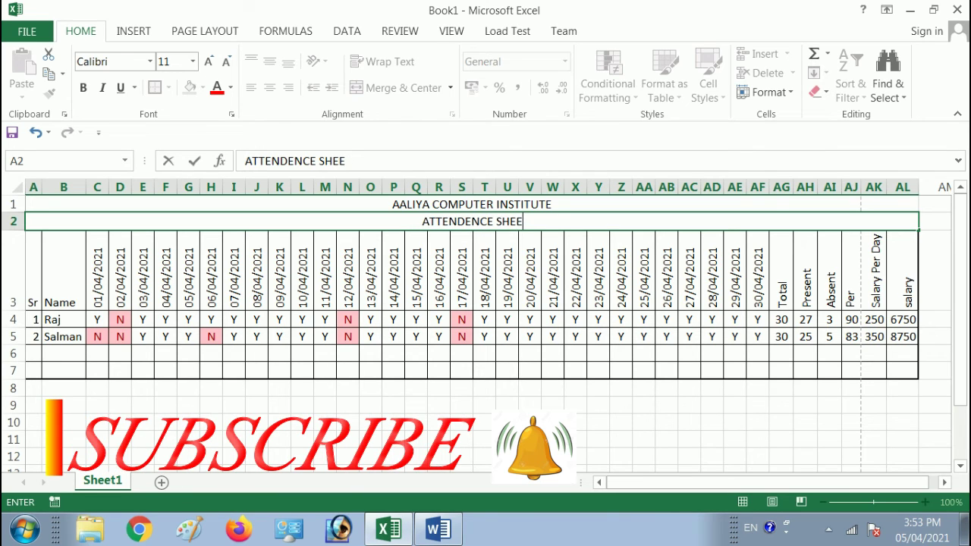
pyautogui.write('T')
pyautogui.click(471, 221)
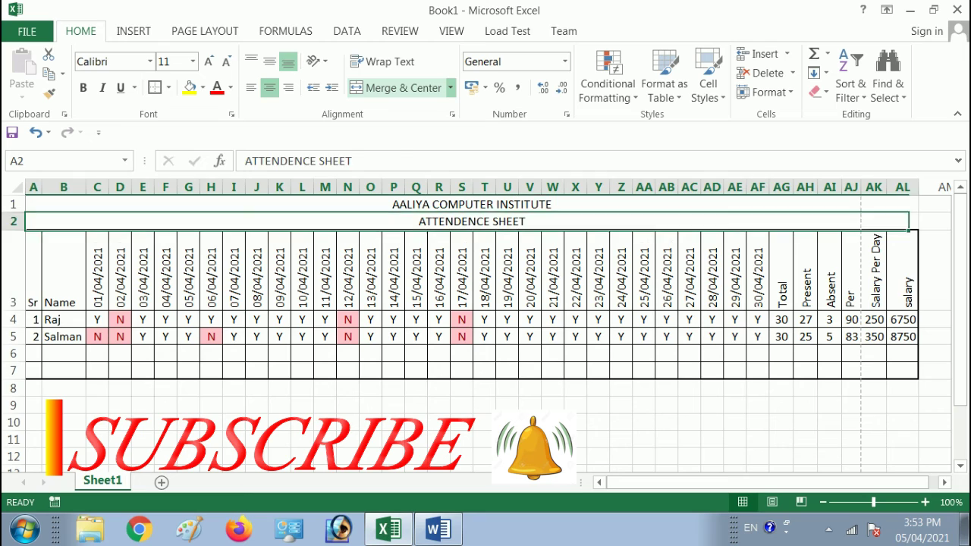
pyautogui.click(472, 204)
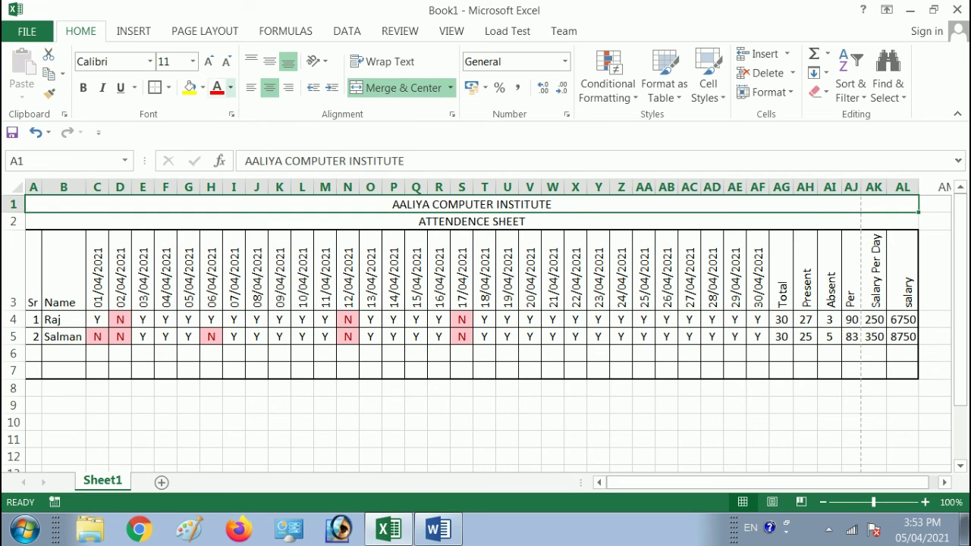
# Colour the A1 title red and enlarge its font to size 24.
pyautogui.click(231, 87)
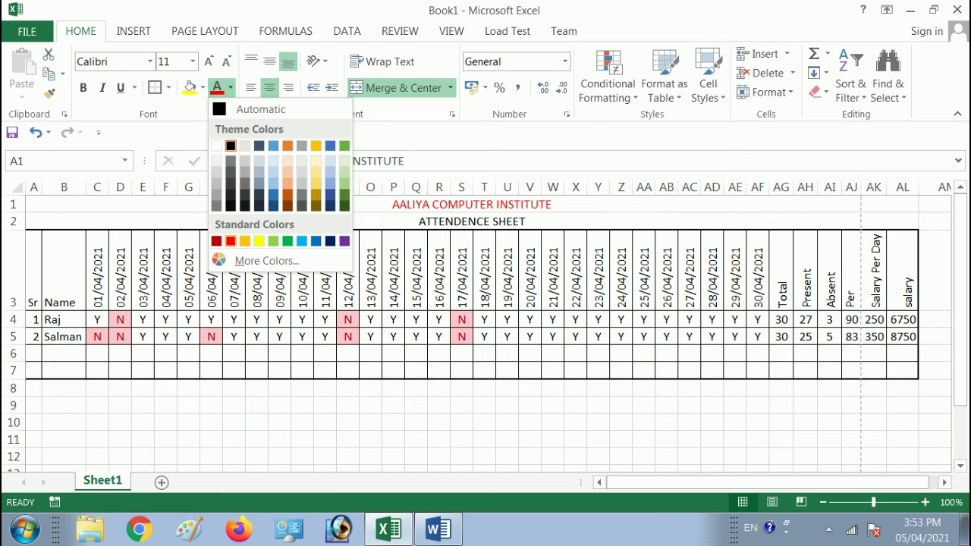
pyautogui.click(230, 241)
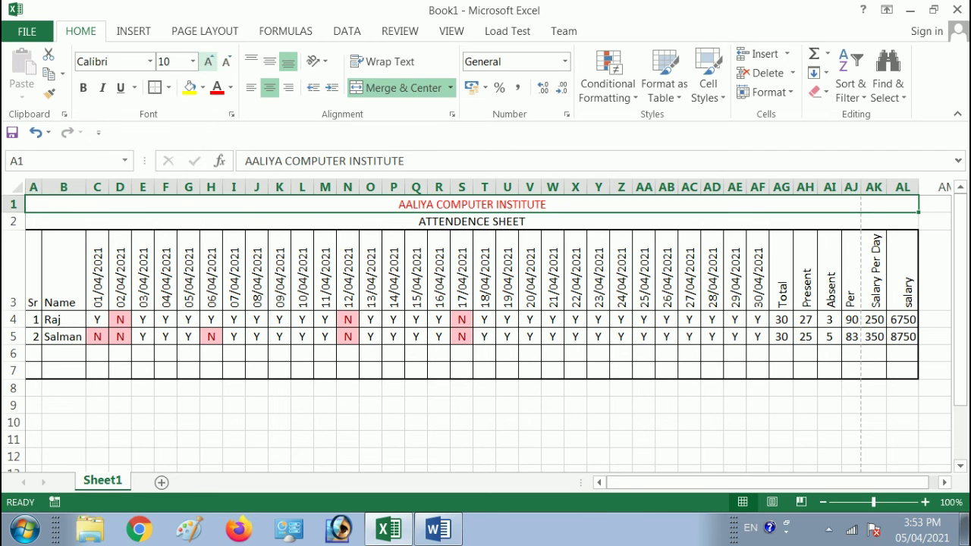
pyautogui.hotkey('ctrl', 'shift', '.')
pyautogui.hotkey('ctrl', 'shift', '.')
pyautogui.hotkey('ctrl', 'shift', '.')
pyautogui.hotkey('ctrl', 'shift', '.')
pyautogui.hotkey('ctrl', 'shift', '.')
pyautogui.hotkey('ctrl', 'shift', '.')
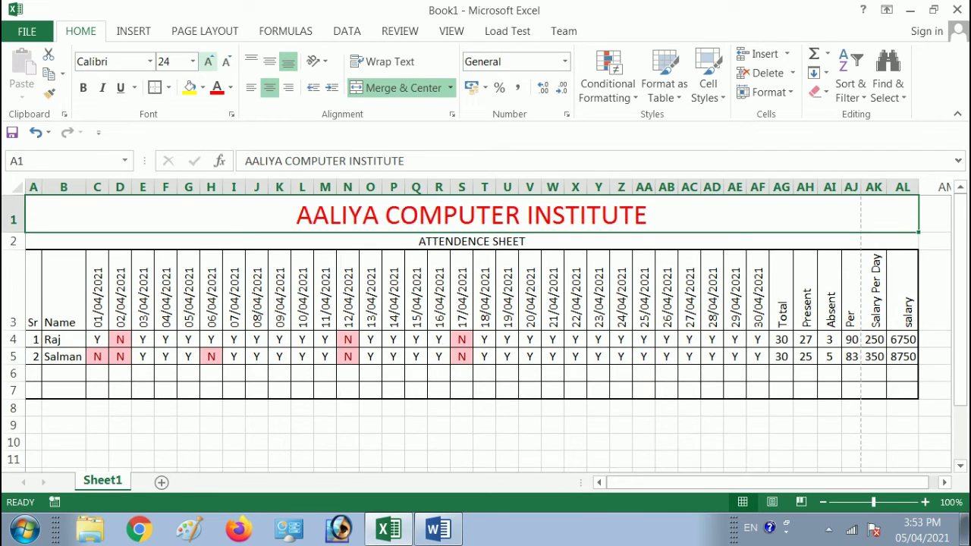
pyautogui.hotkey('ctrl', 'shift', '.')
pyautogui.click(189, 292)
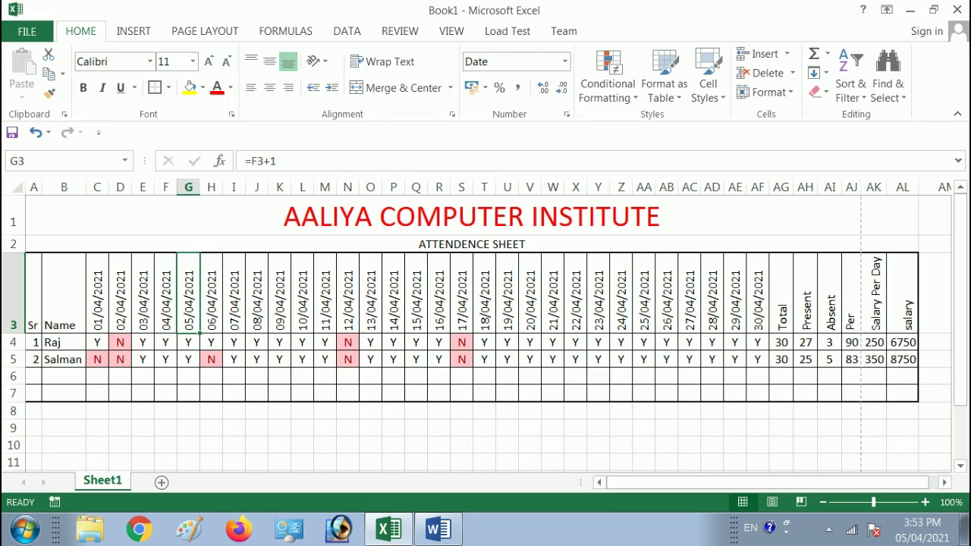
pyautogui.hotkey('ctrl', 'p')
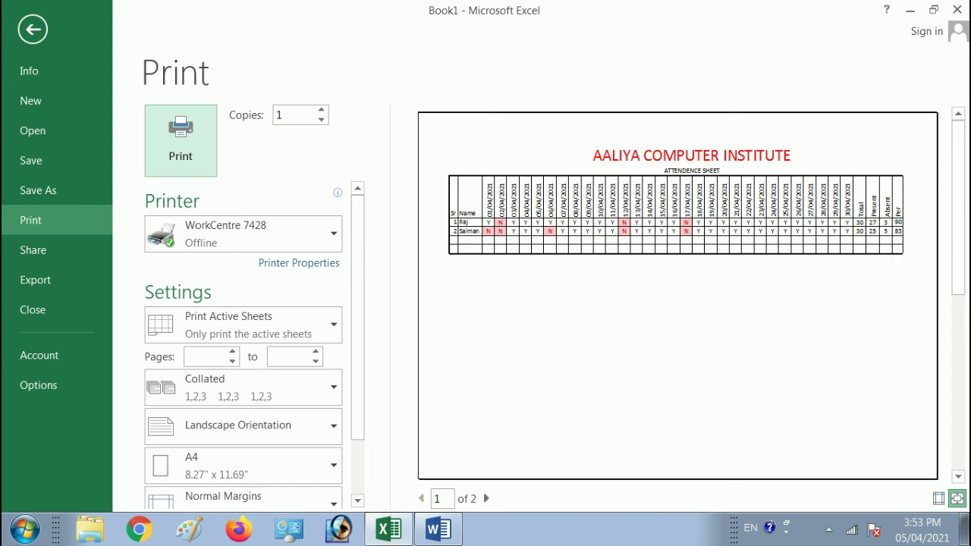
pyautogui.click(486, 498)
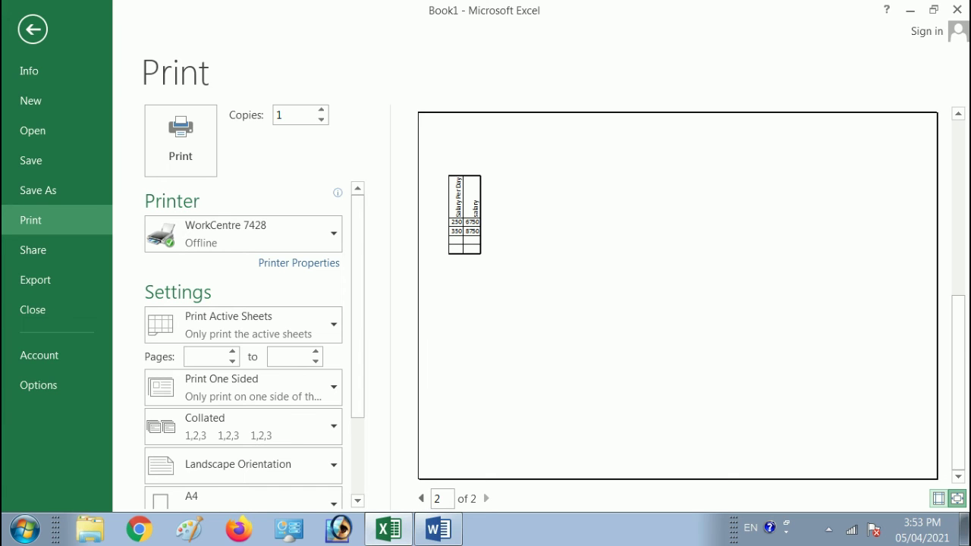
pyautogui.press('Escape')
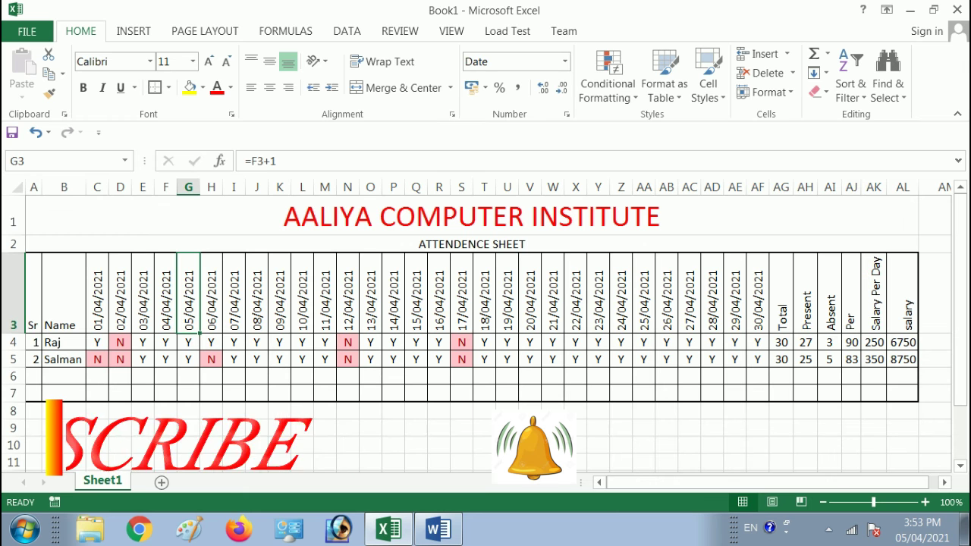
# Set the left and right page margins to 0.35 through Custom Margins.
pyautogui.hotkey('alt', 'p')
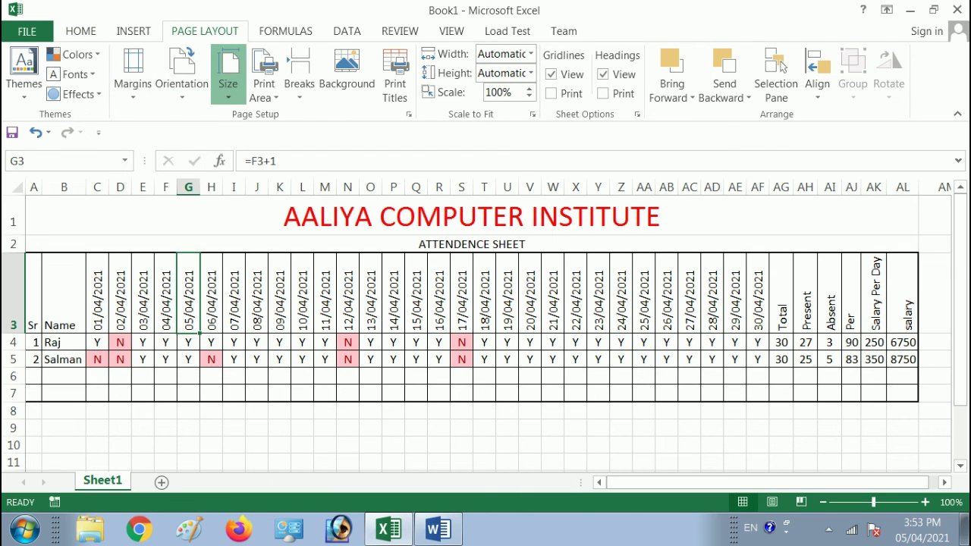
pyautogui.click(227, 76)
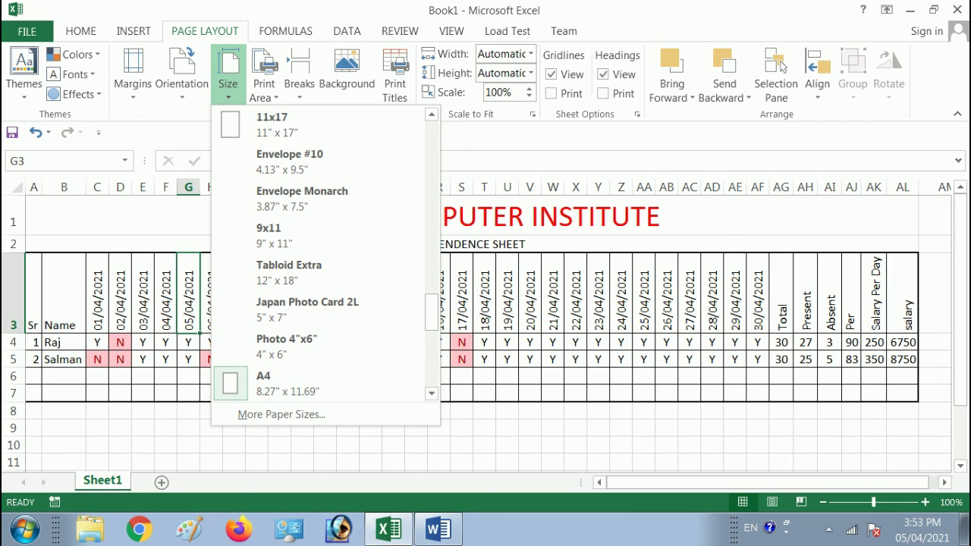
pyautogui.click(133, 73)
pyautogui.click(132, 72)
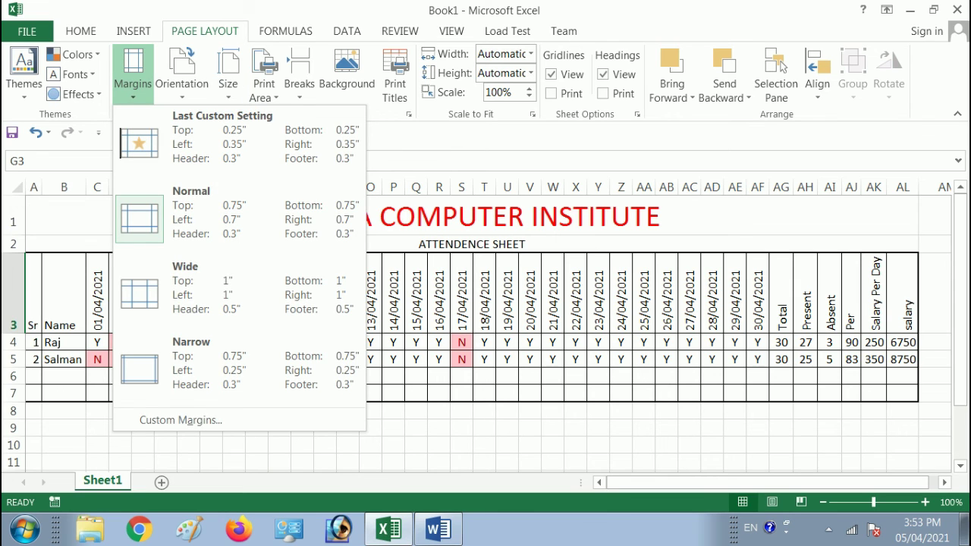
pyautogui.press('Escape')
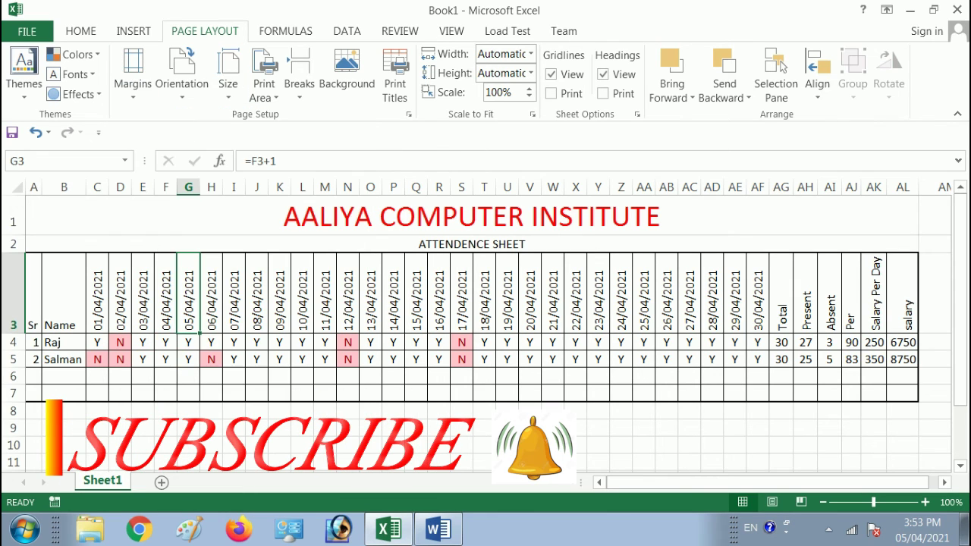
pyautogui.click(258, 260)
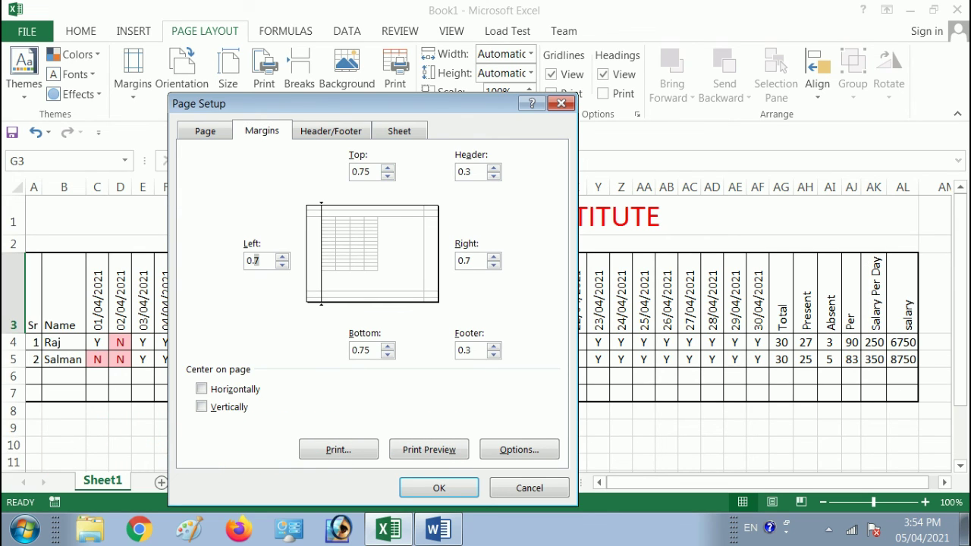
pyautogui.press('BackSpace')
pyautogui.write('35')
pyautogui.press('Tab')
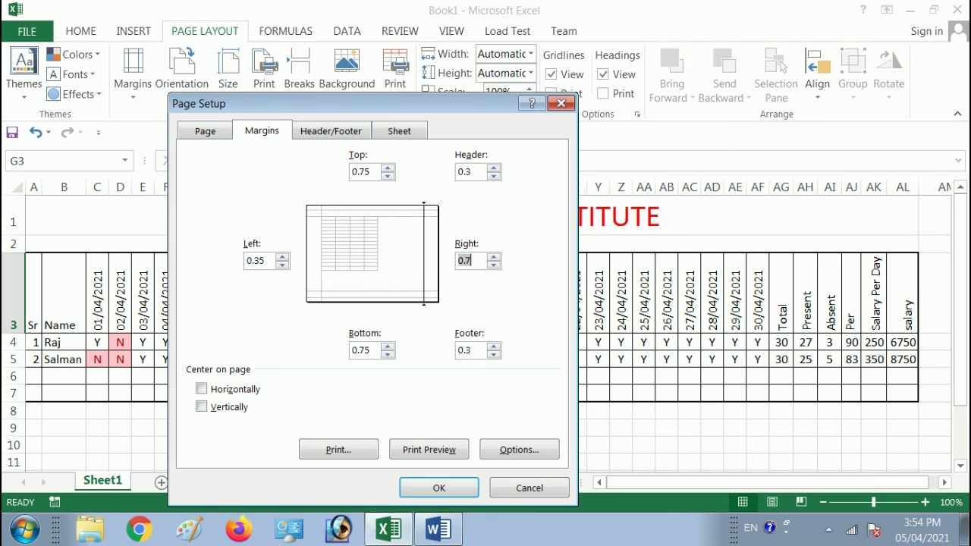
pyautogui.write('.35')
pyautogui.press('Tab')
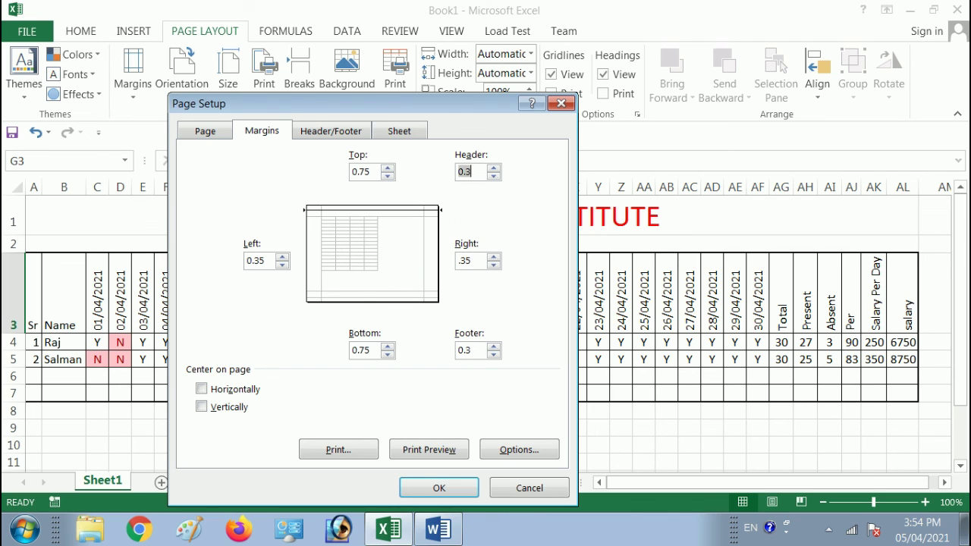
pyautogui.press('Return')
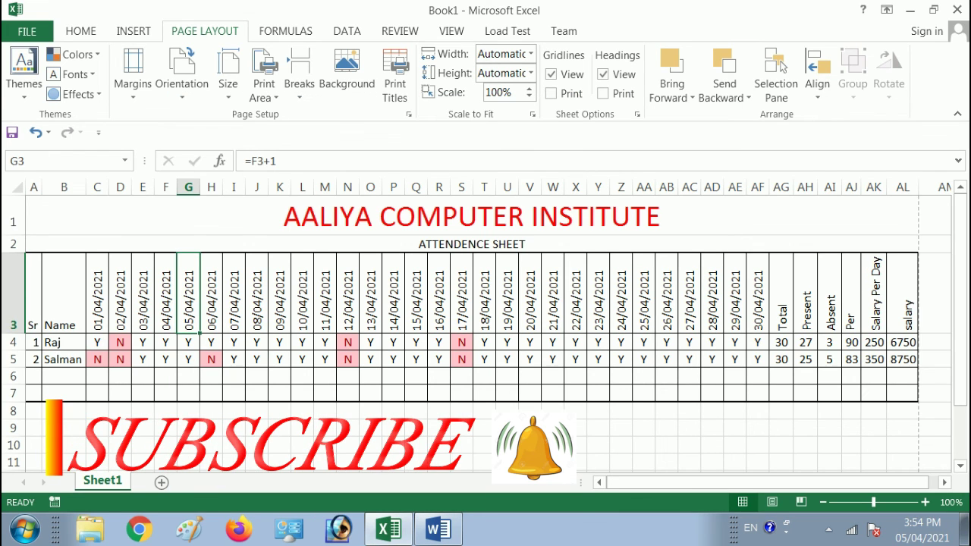
# Verify in print preview that the table fits one landscape page, then switch to the Word document.
pyautogui.hotkey('ctrl', 'p')
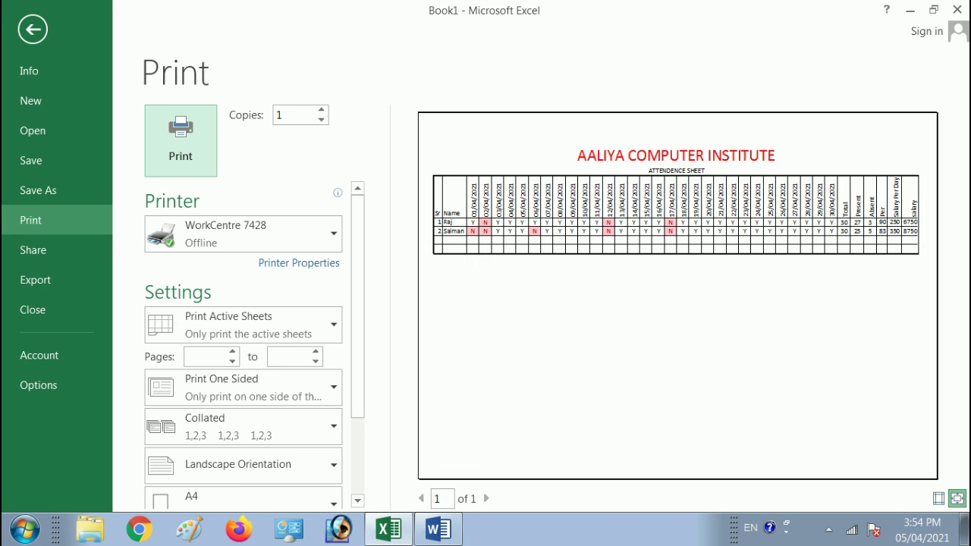
pyautogui.press('Escape')
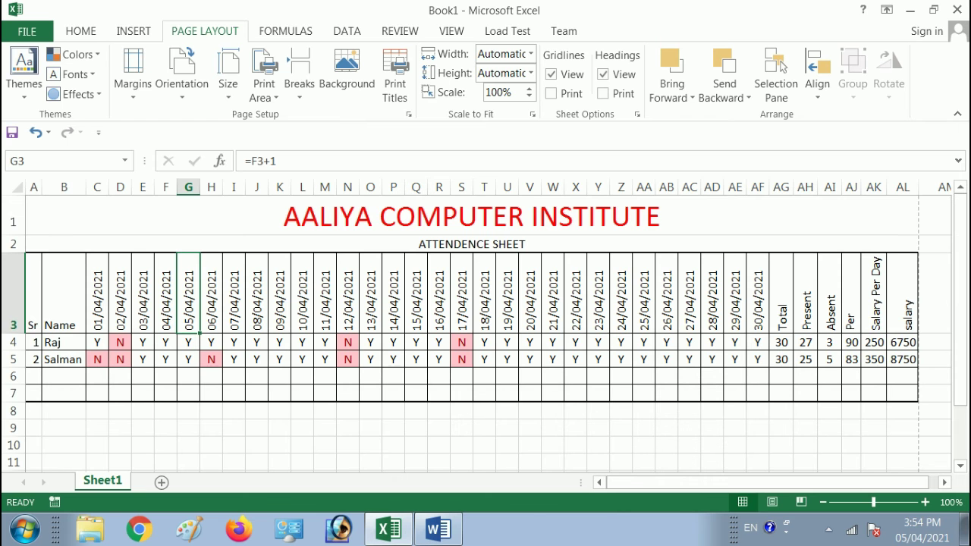
pyautogui.click(689, 342)
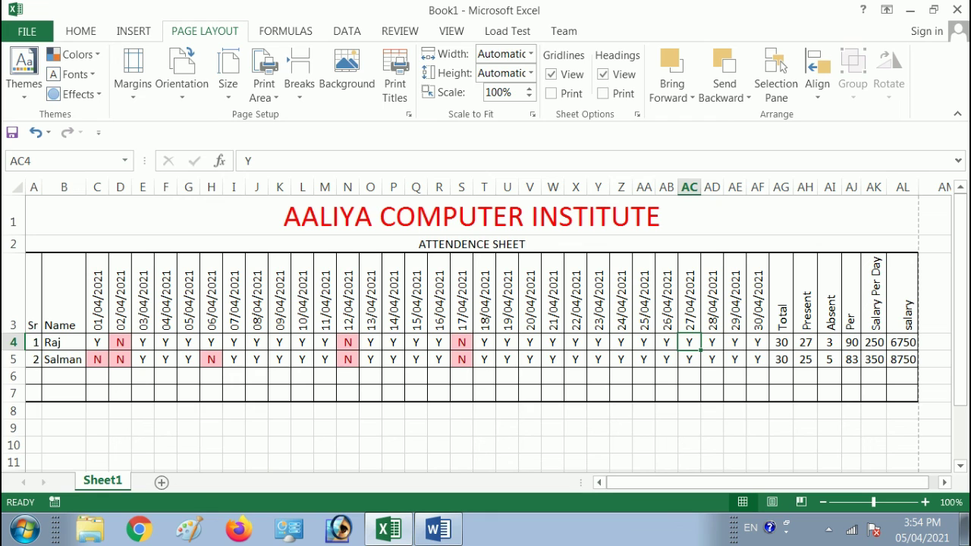
pyautogui.hotkey('alt', 'Tab')
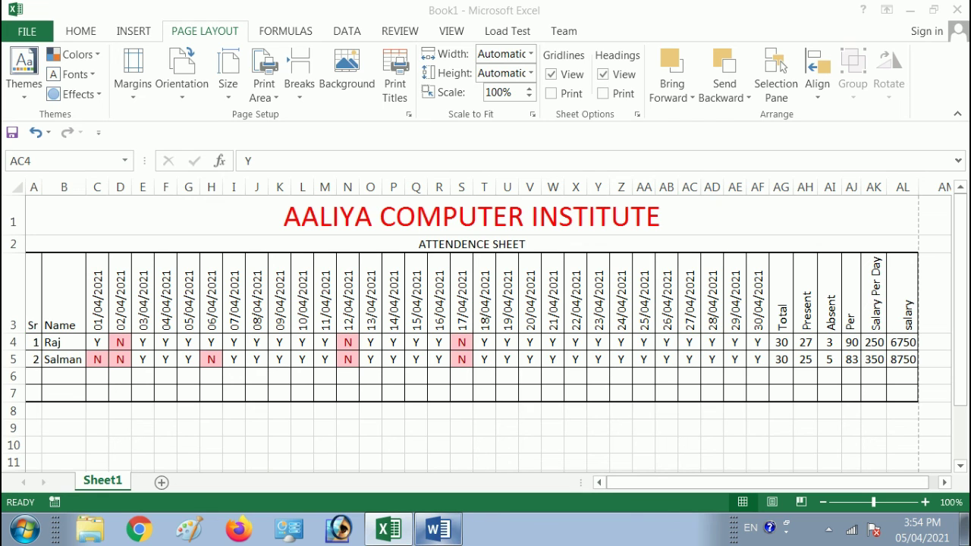